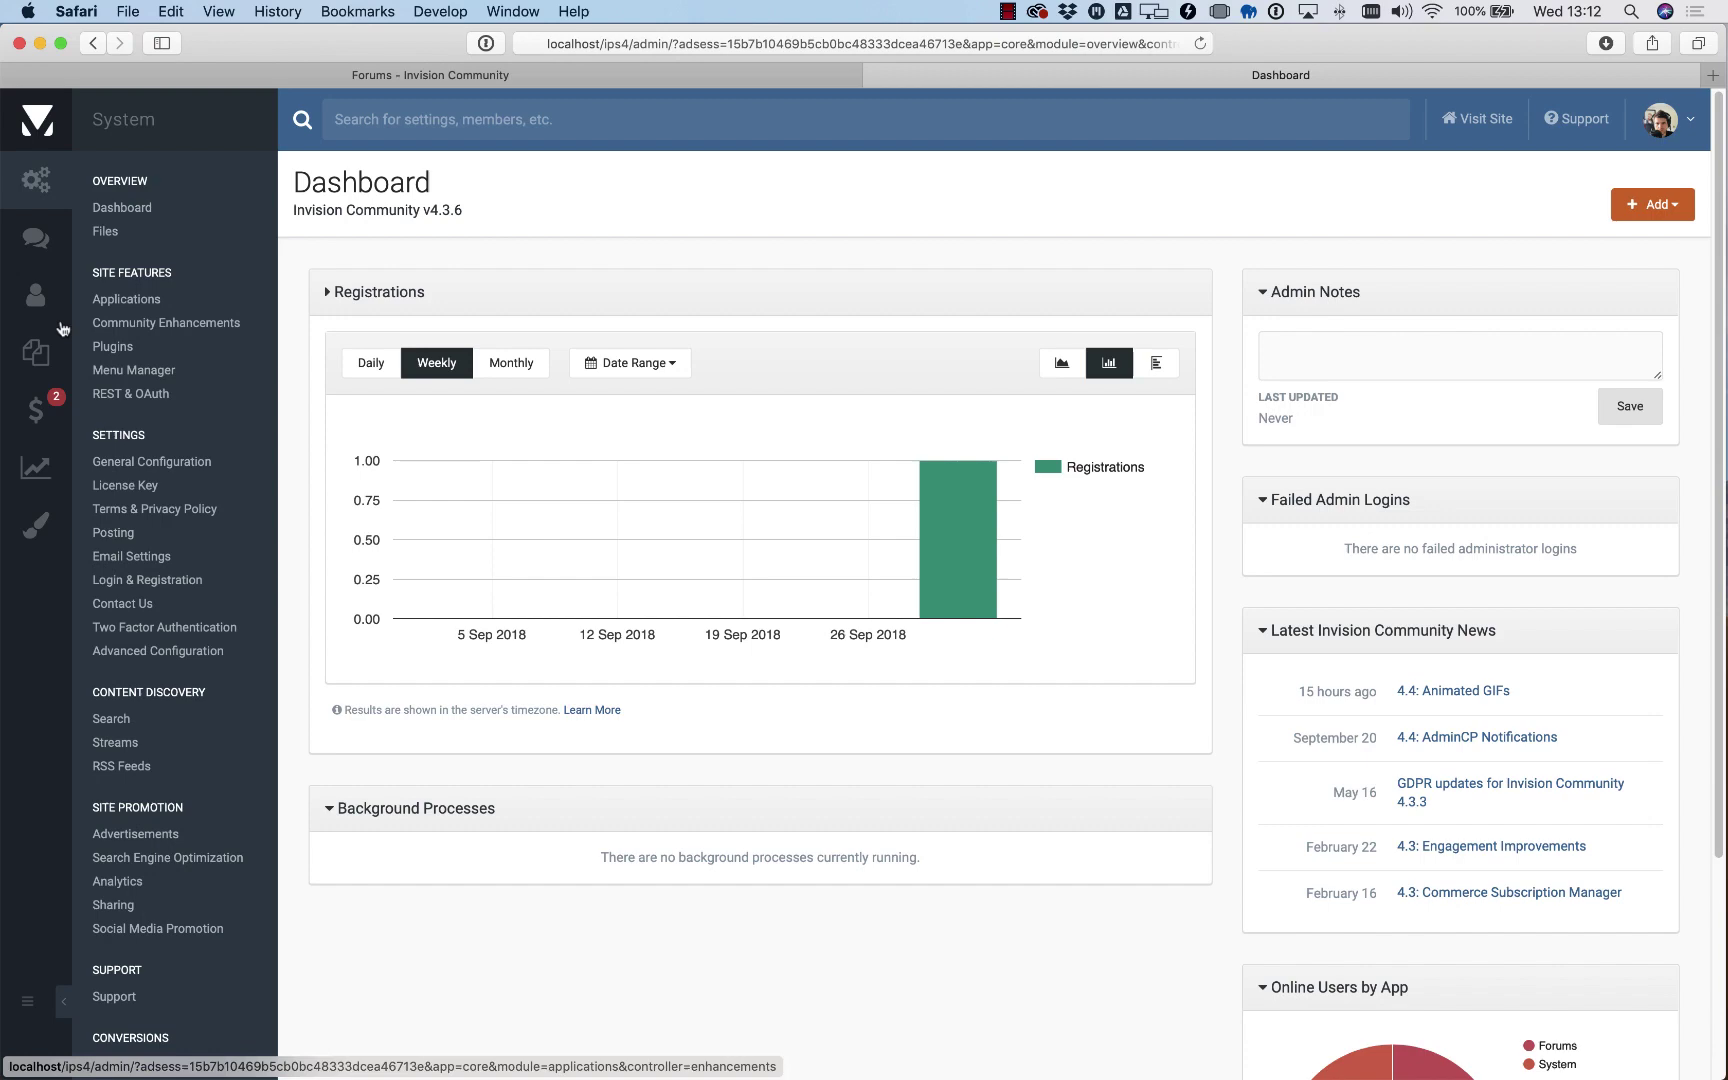
Step: Go to Members > Spam Prevention and show the Spam Defense options
left_click(40, 300)
left_click(146, 533)
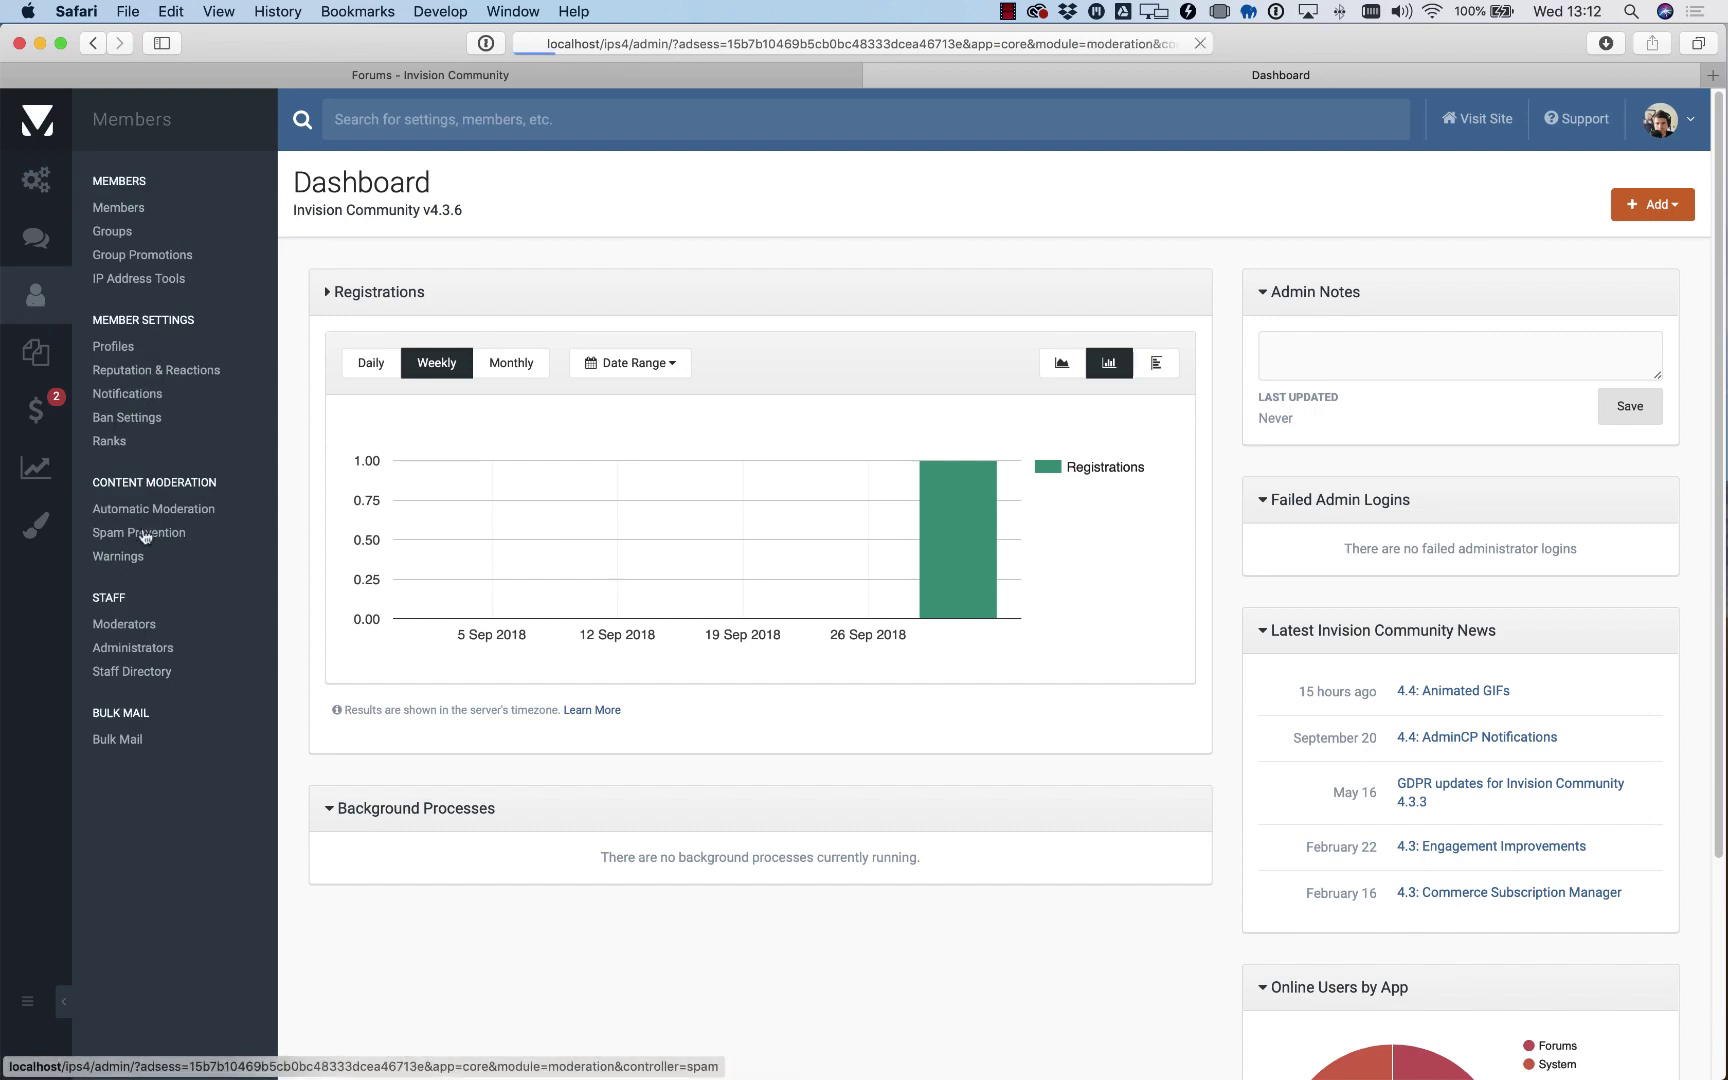
left_click(662, 292)
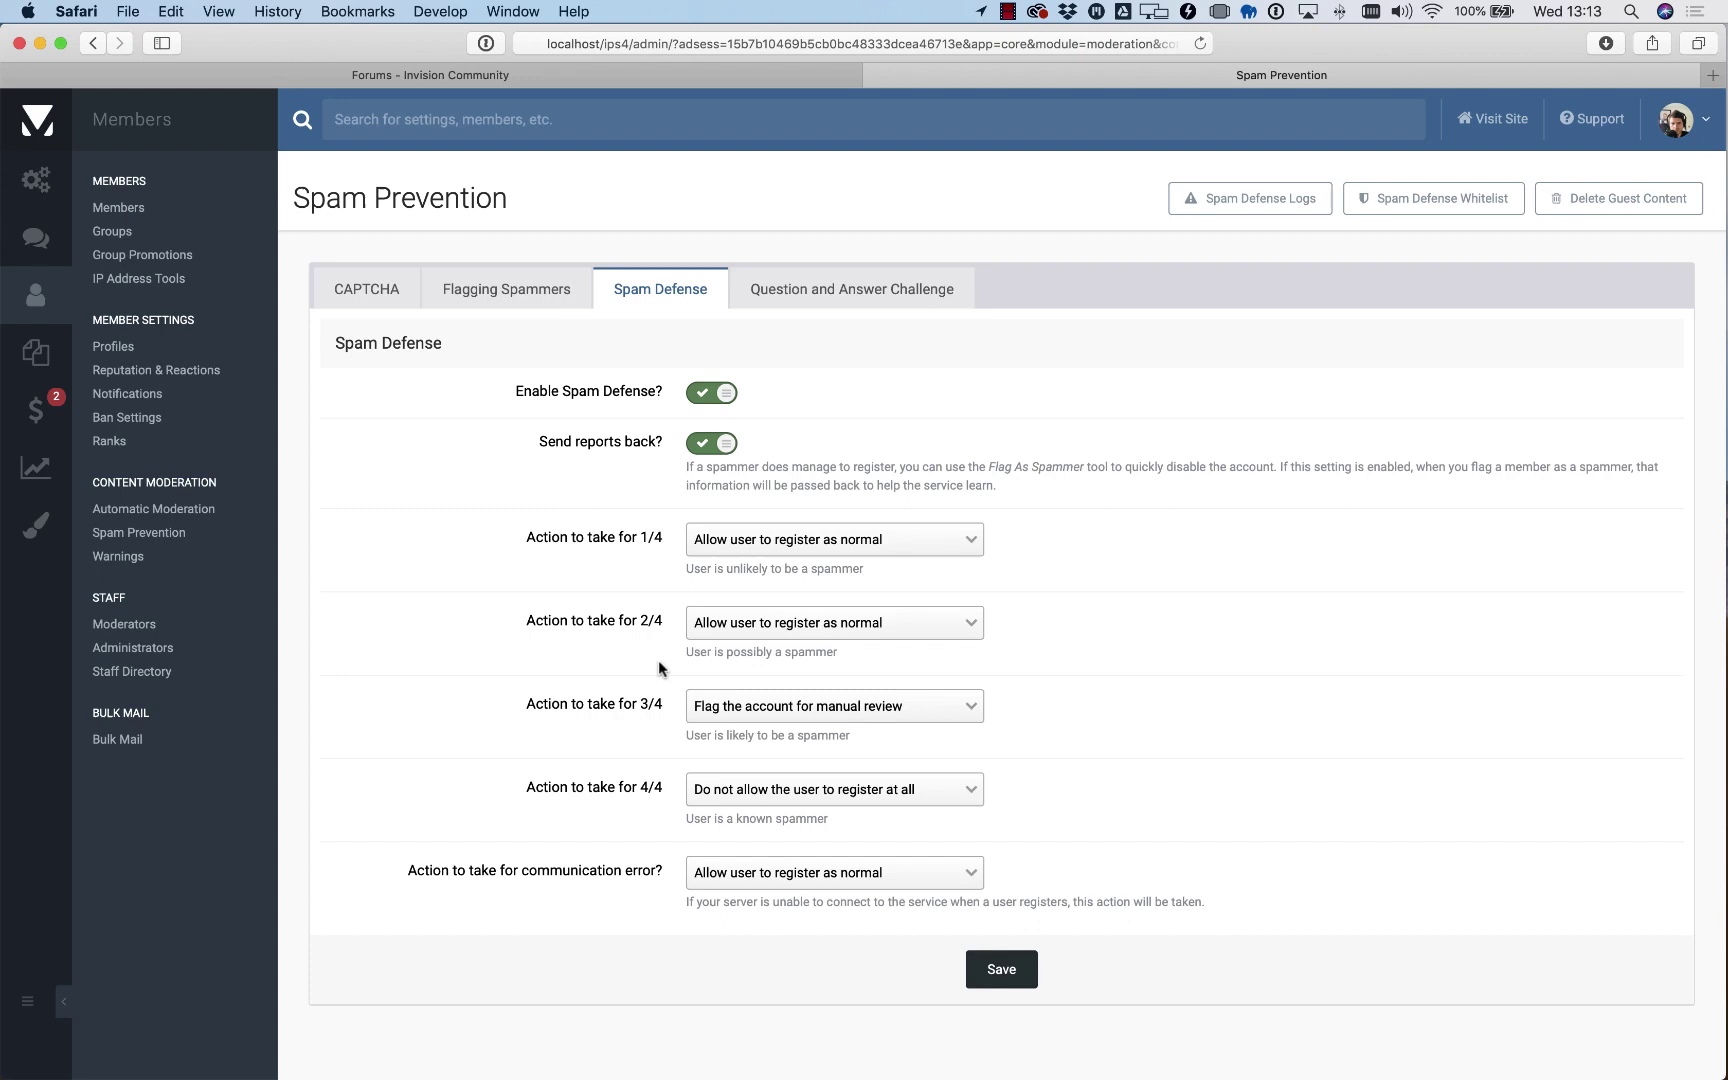
left_click(838, 543)
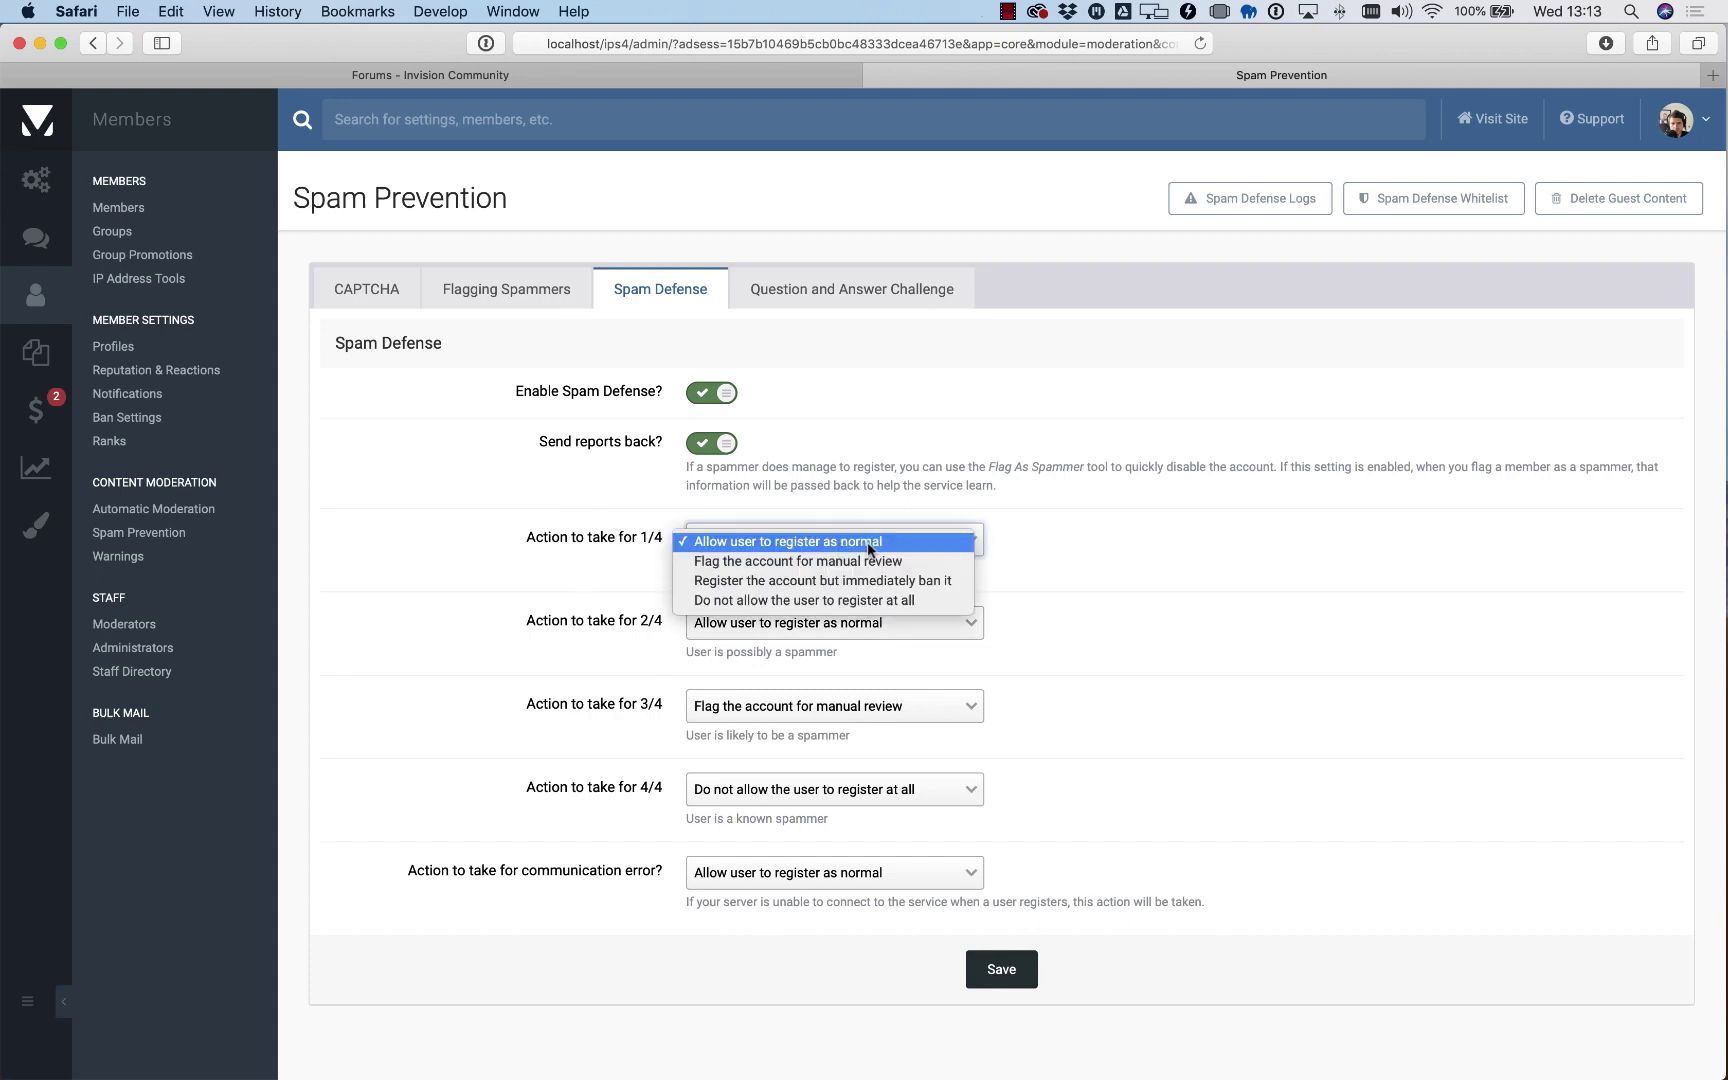
left_click(1042, 547)
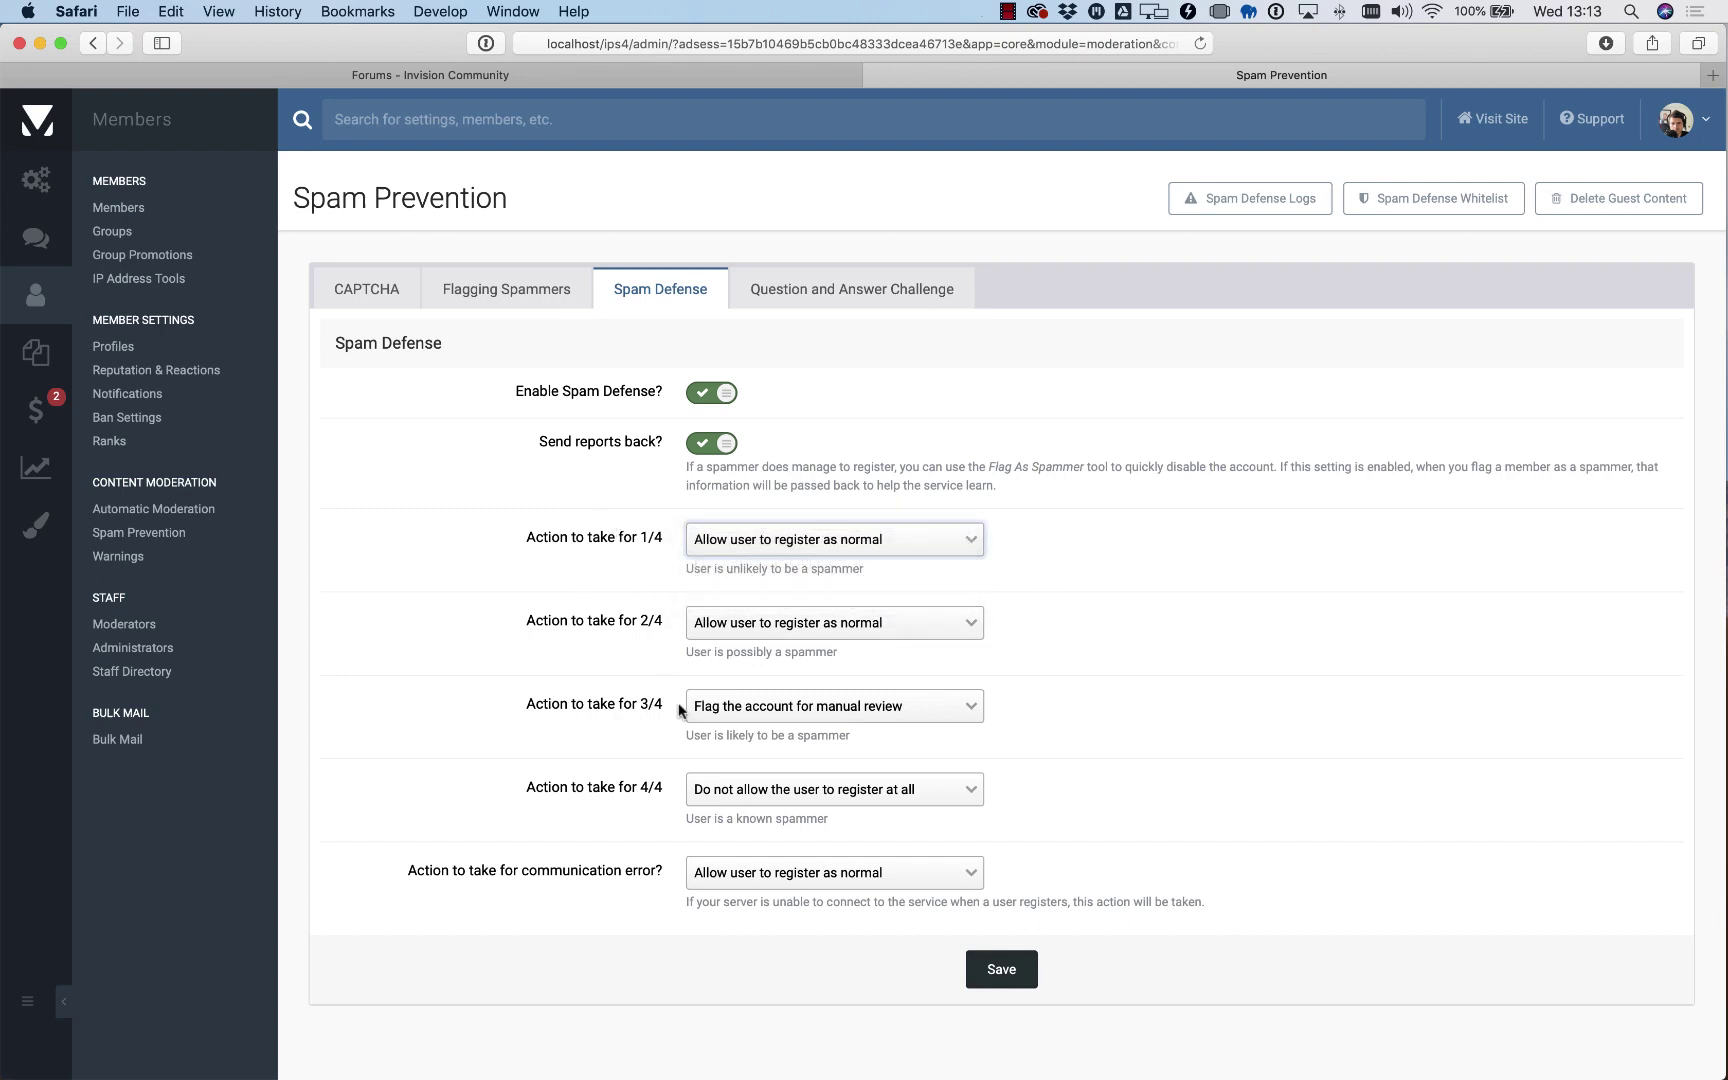
left_click(884, 794)
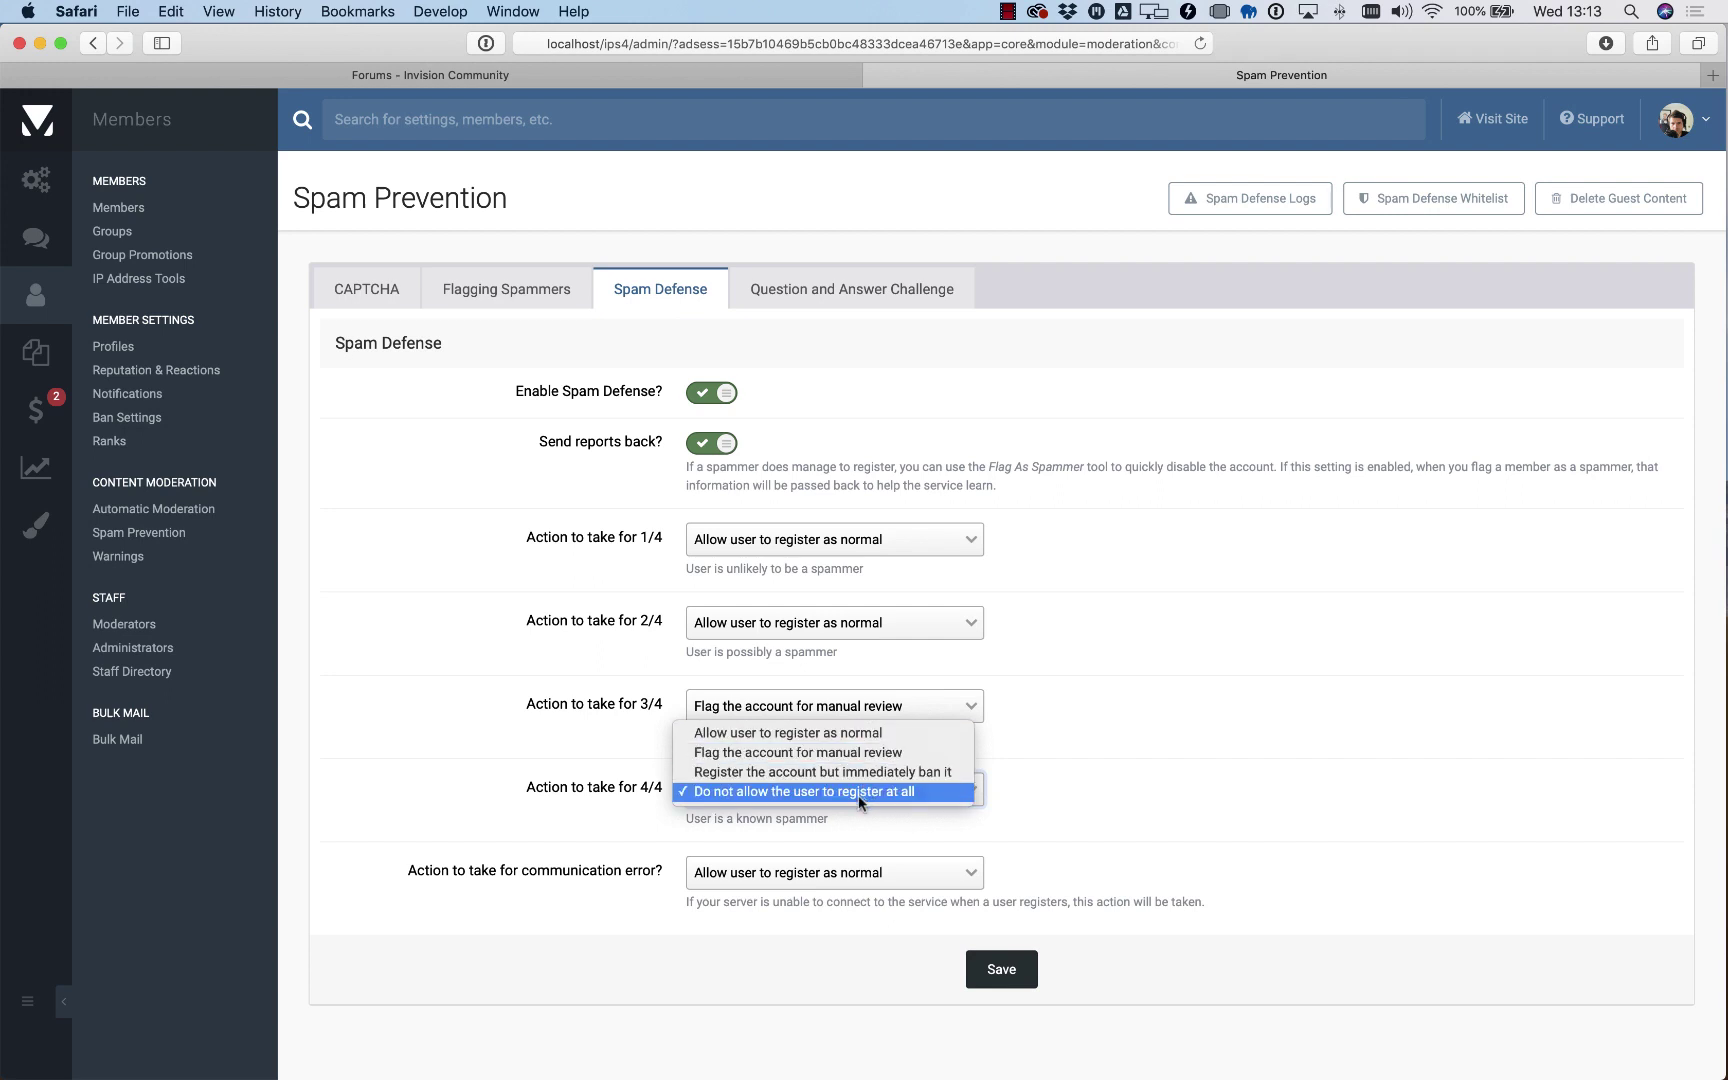
left_click(859, 792)
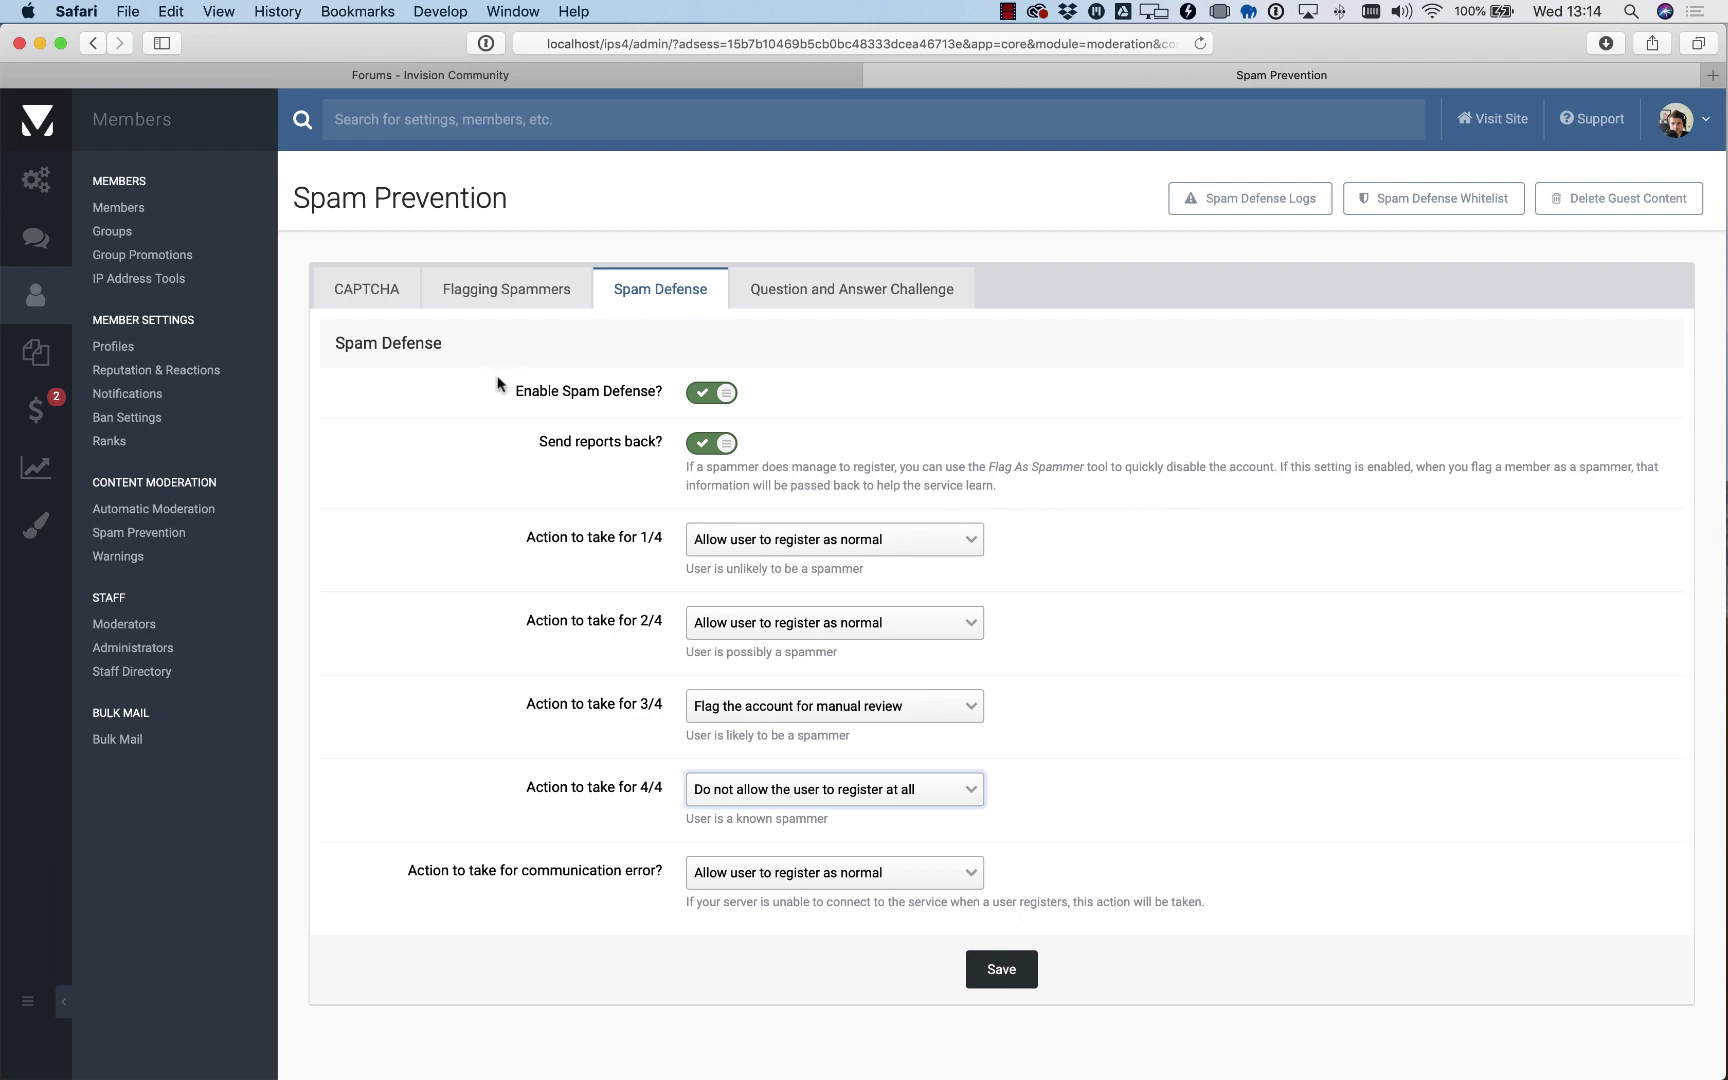
Step: Check that the CAPTCHA type is reCAPTCHA V2, then reload the public Forums page
left_click(336, 297)
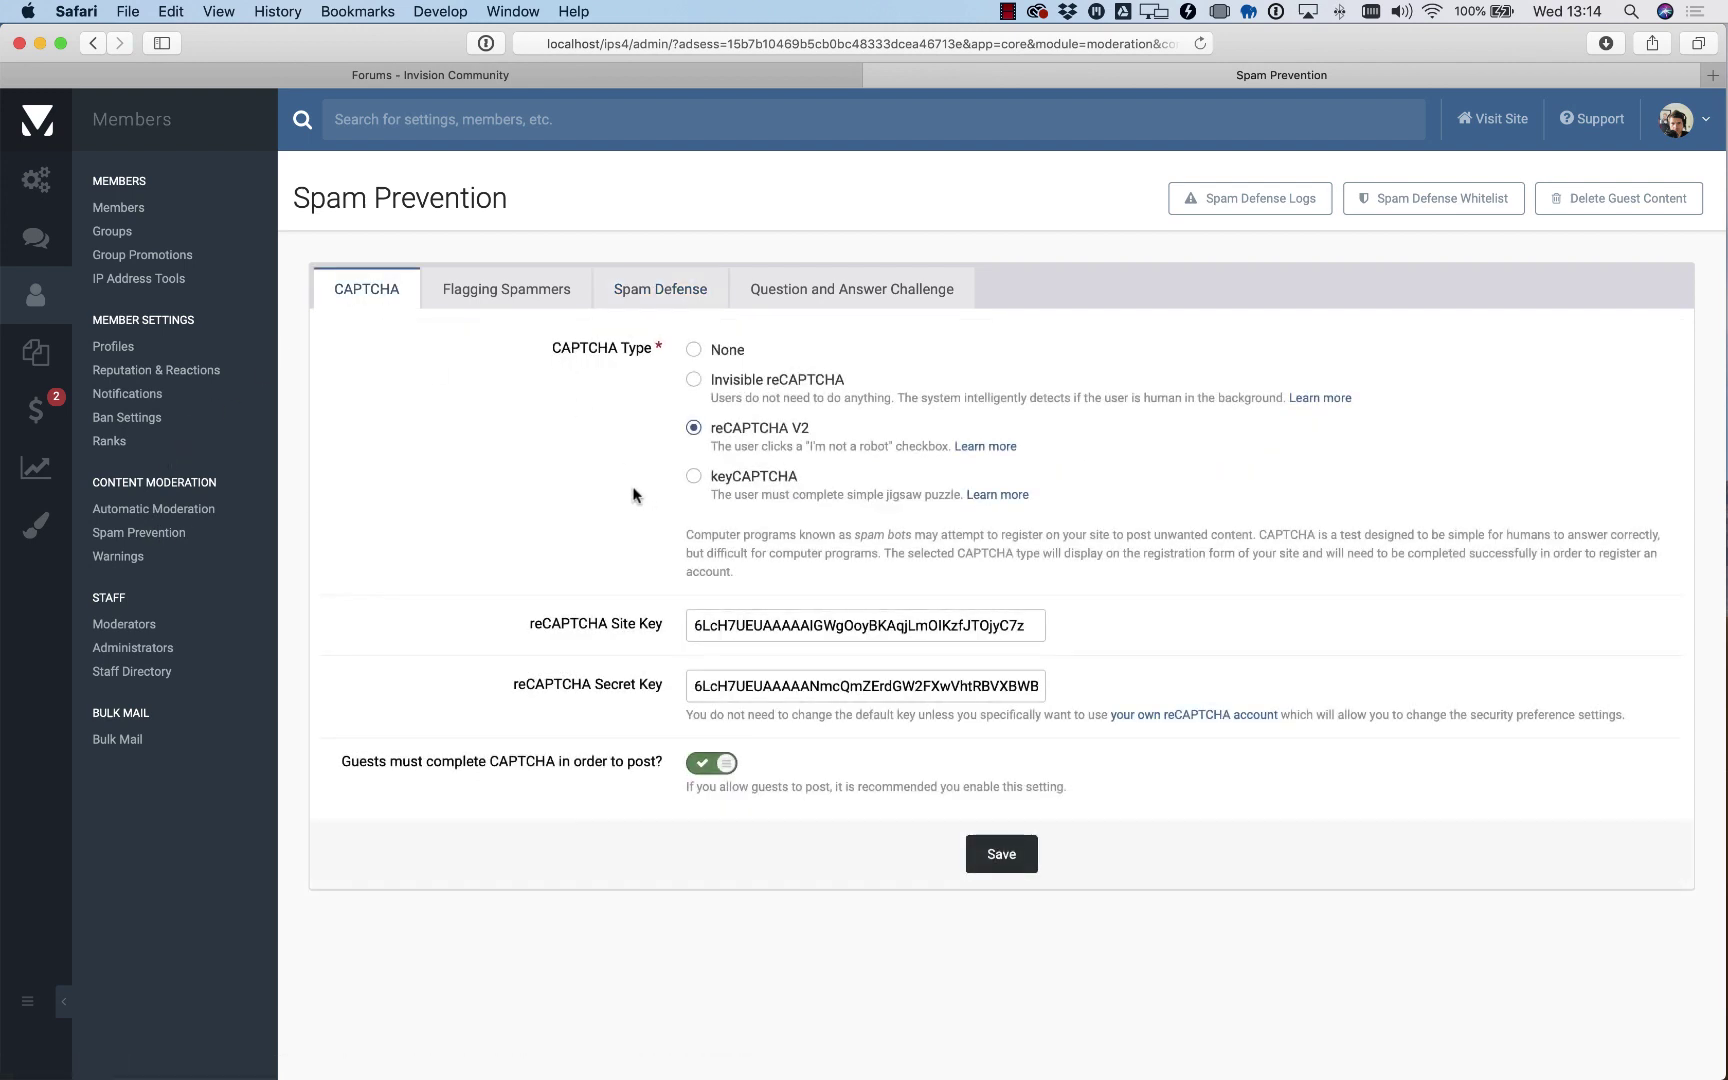
left_click(591, 78)
left_click(1190, 44)
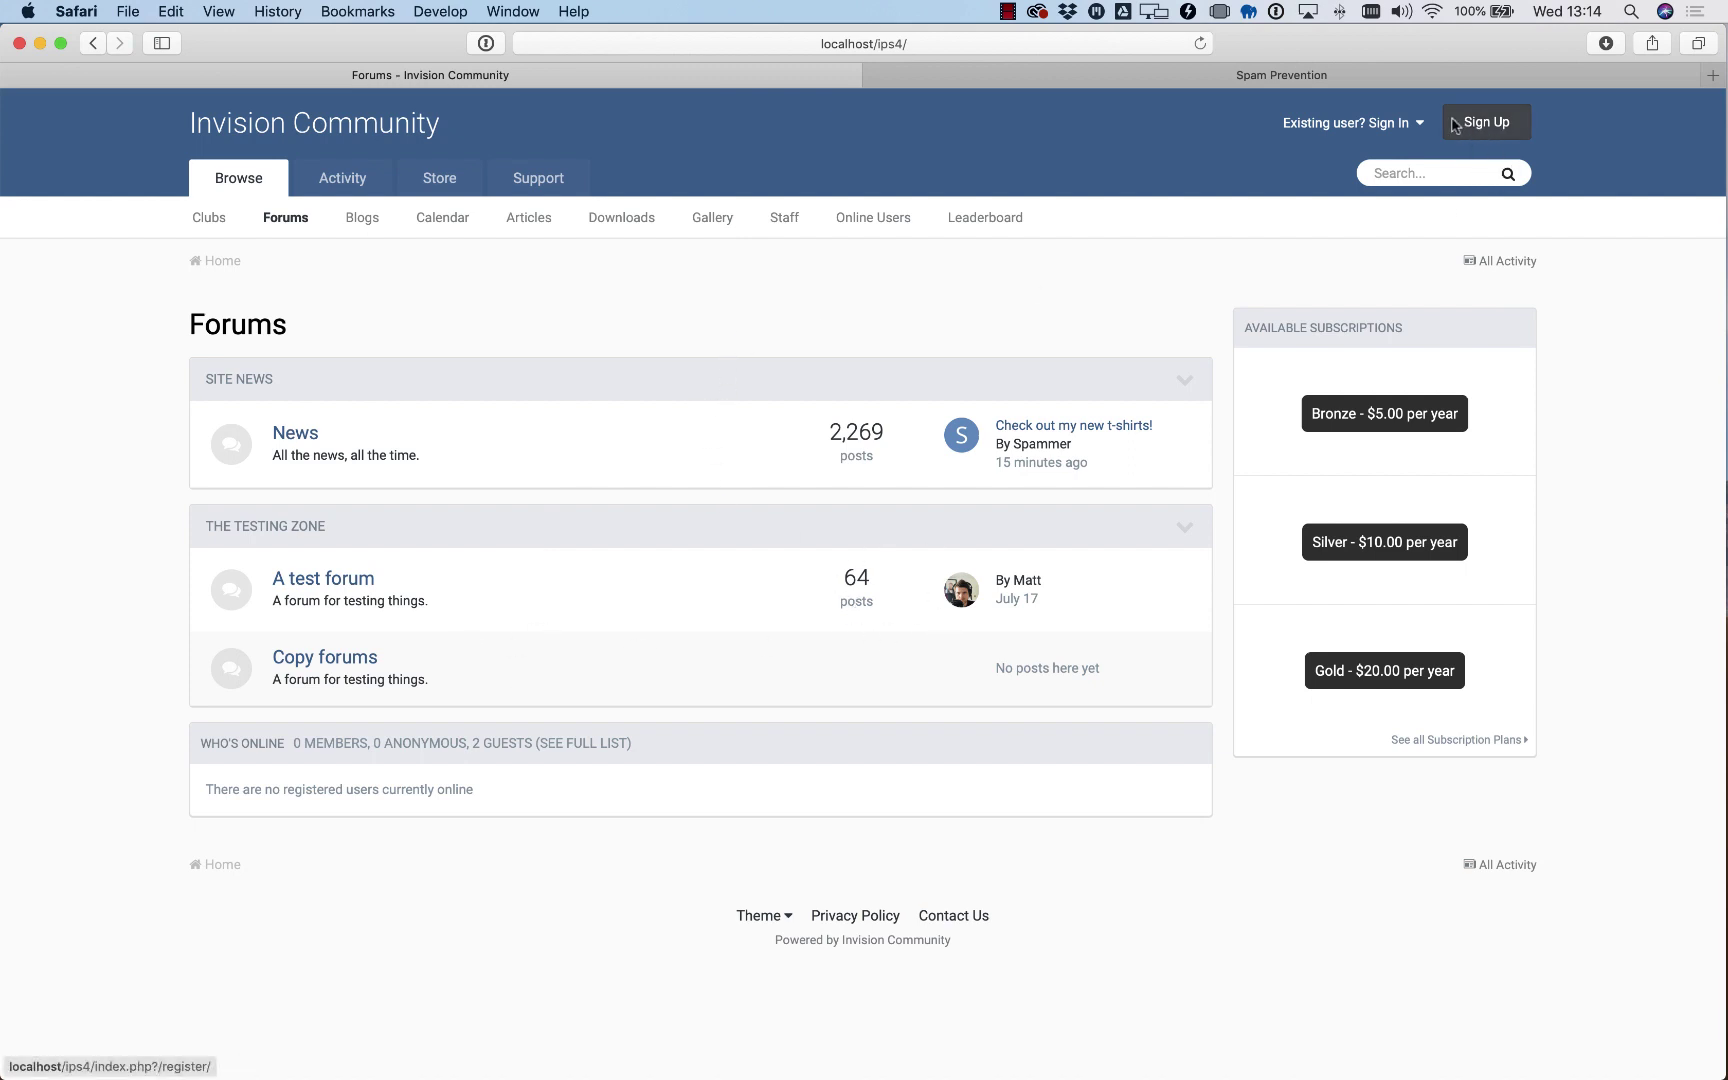
Step: Open the forum Sign Up form and pass the reCAPTCHA 'I'm not a robot' check
left_click(1489, 137)
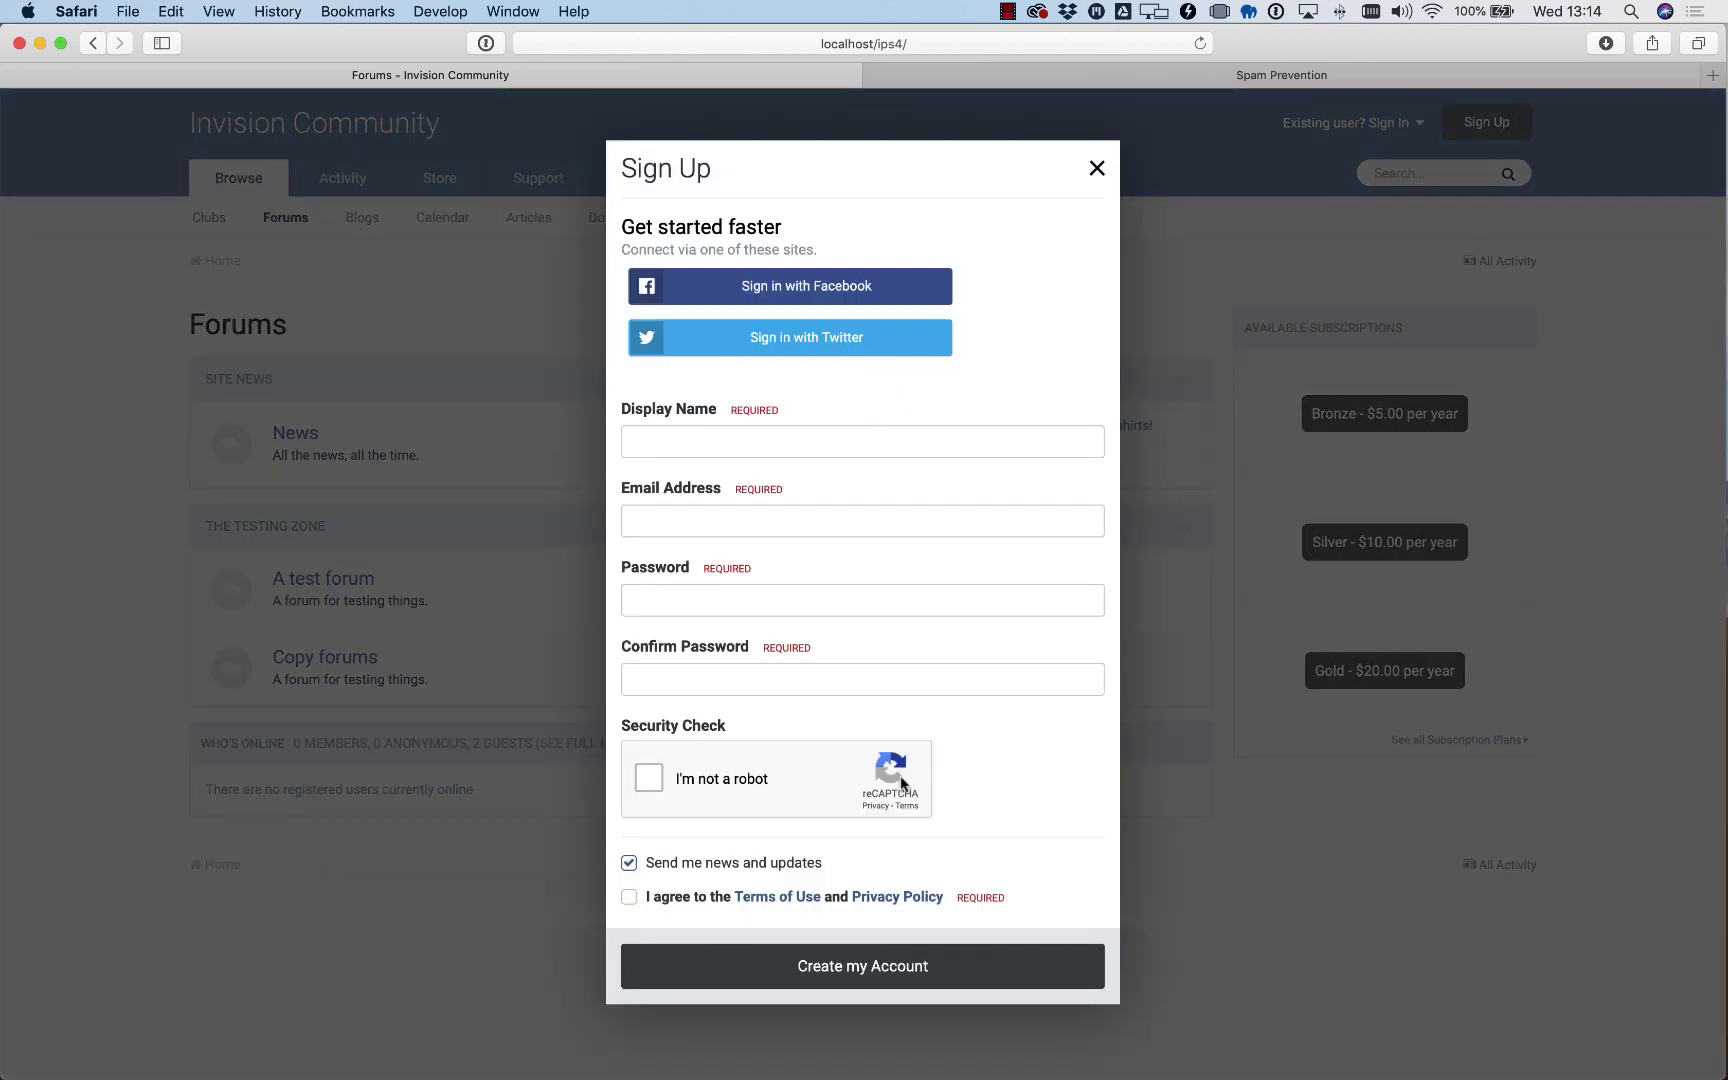
left_click(642, 781)
Step: Change the CAPTCHA type to Invisible reCAPTCHA and save it
left_click(1027, 70)
left_click(720, 388)
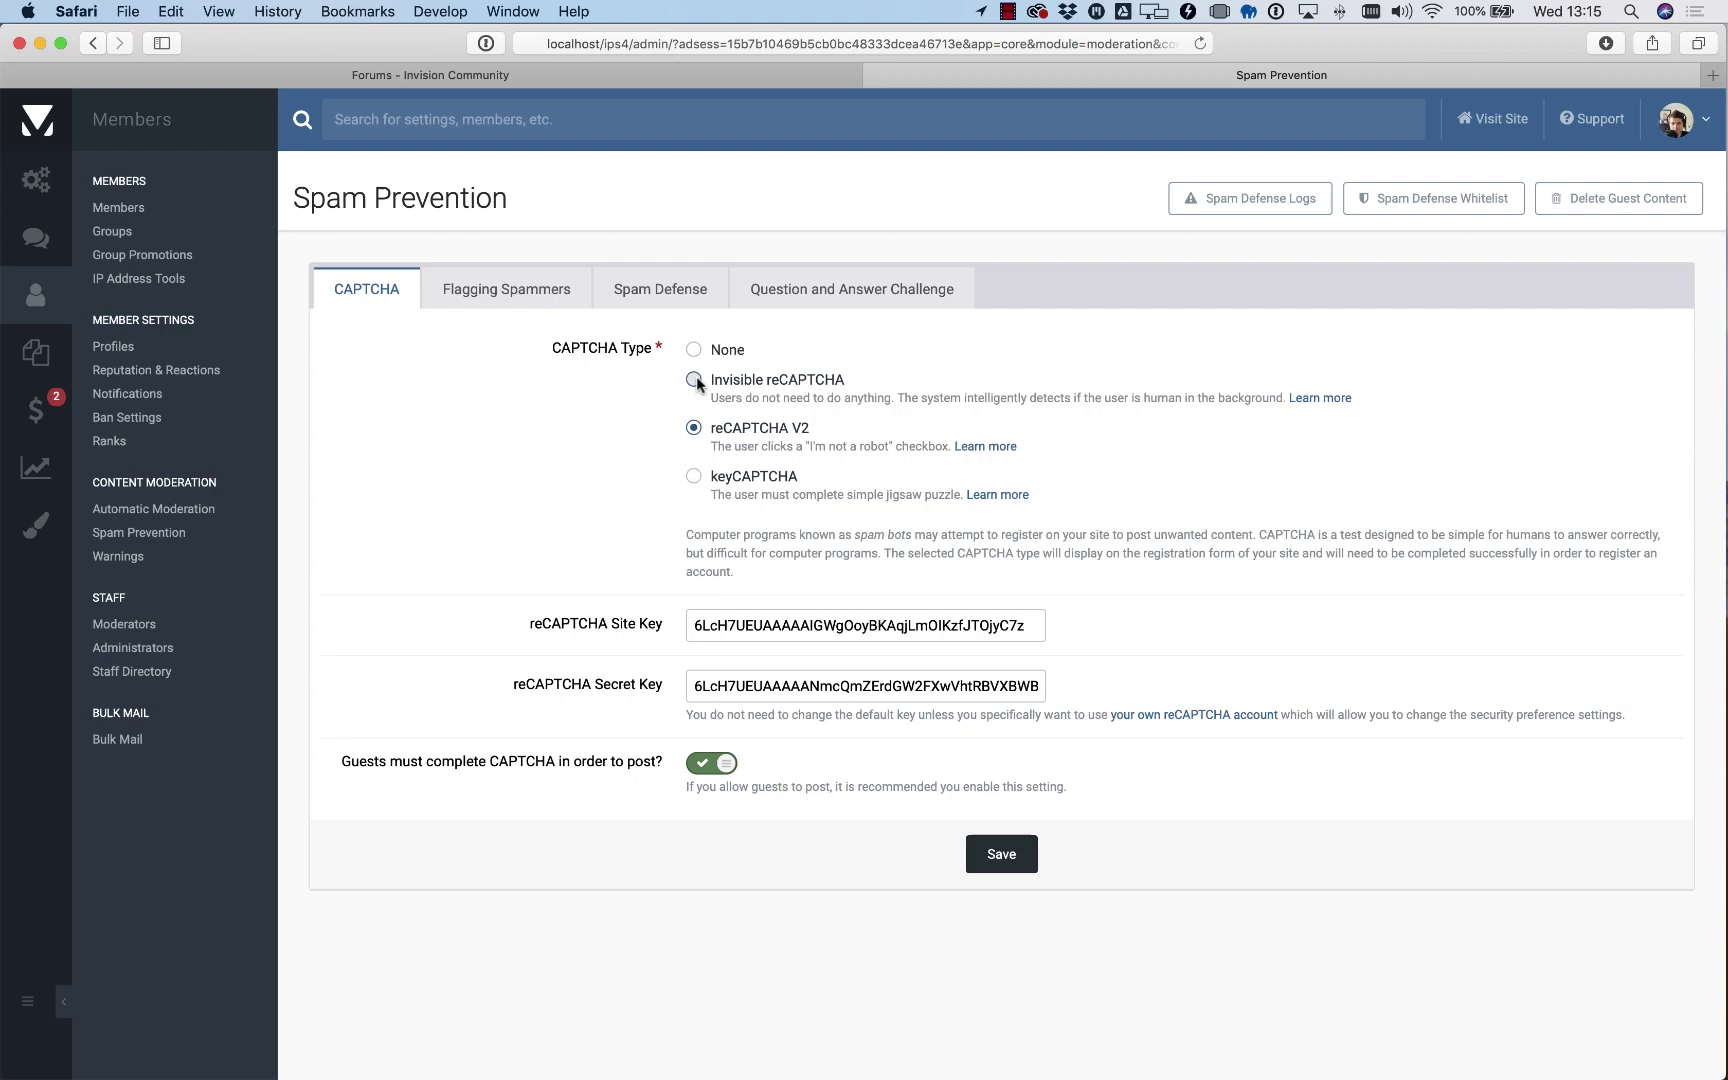
left_click(1000, 856)
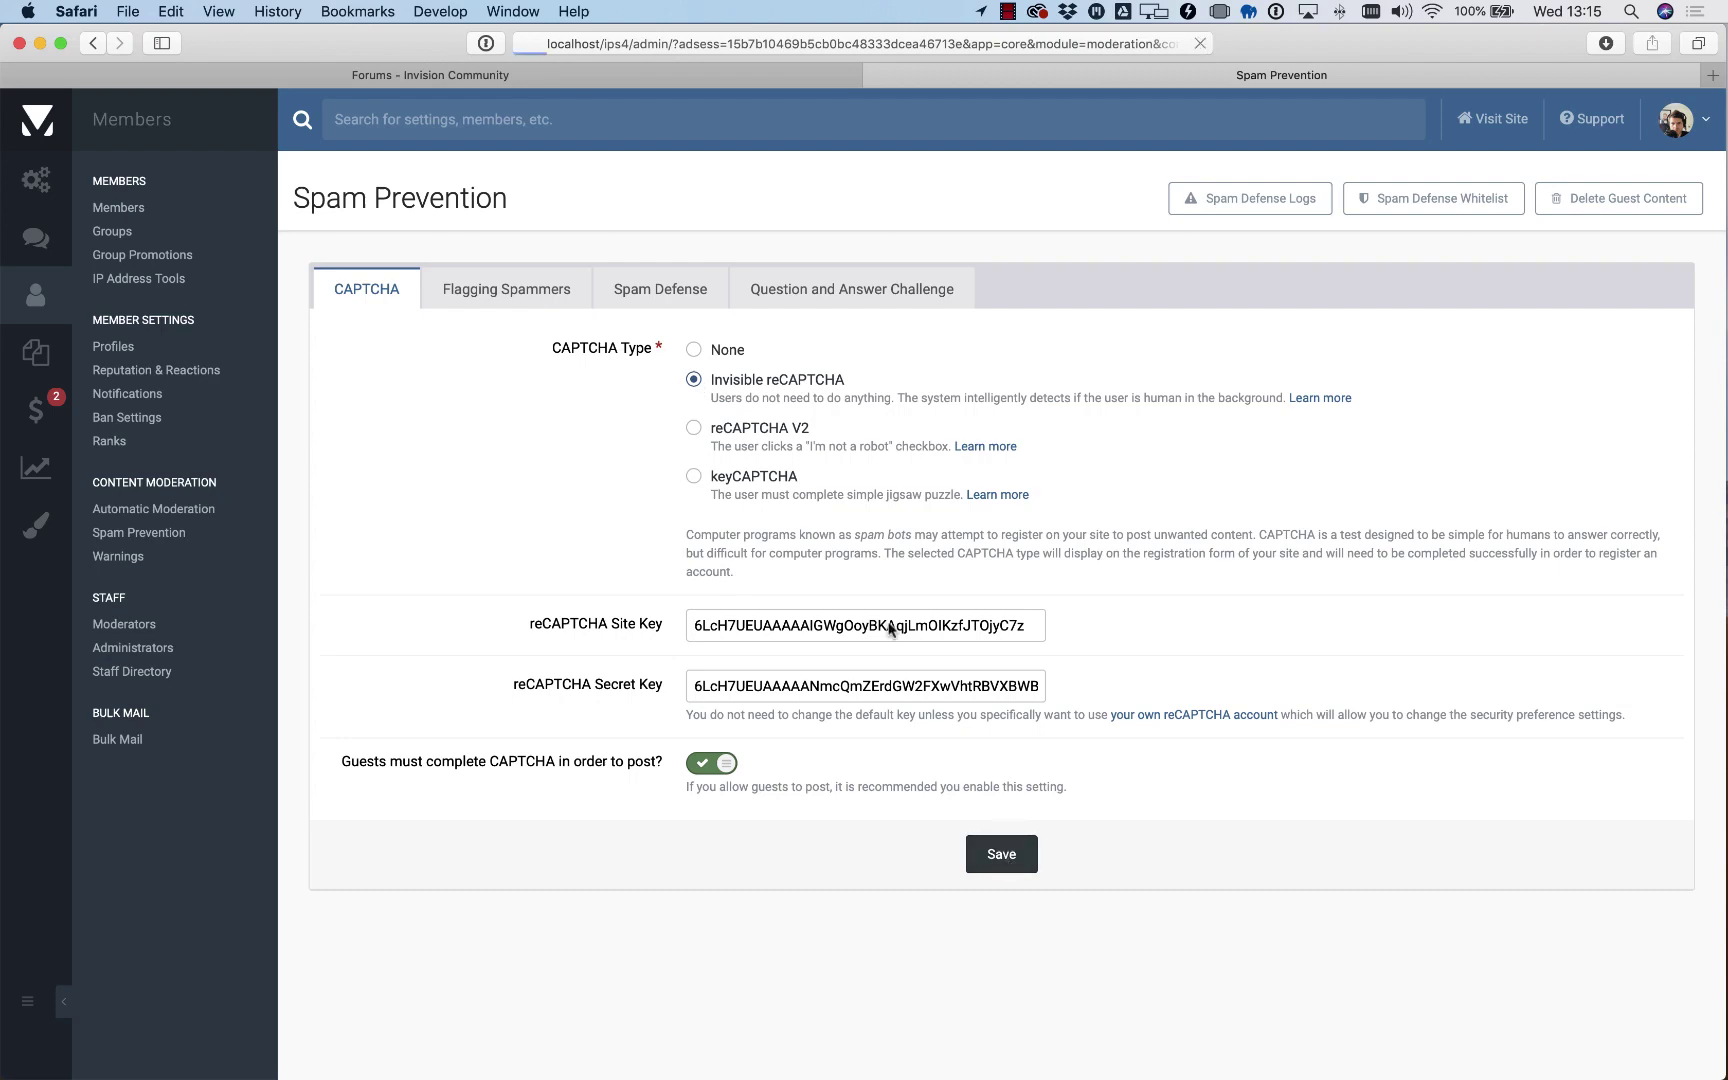
Step: Reload the forum, confirm Sign Up has no robot checkbox, and return to the CAPTCHA settings
left_click(697, 80)
left_click(1201, 43)
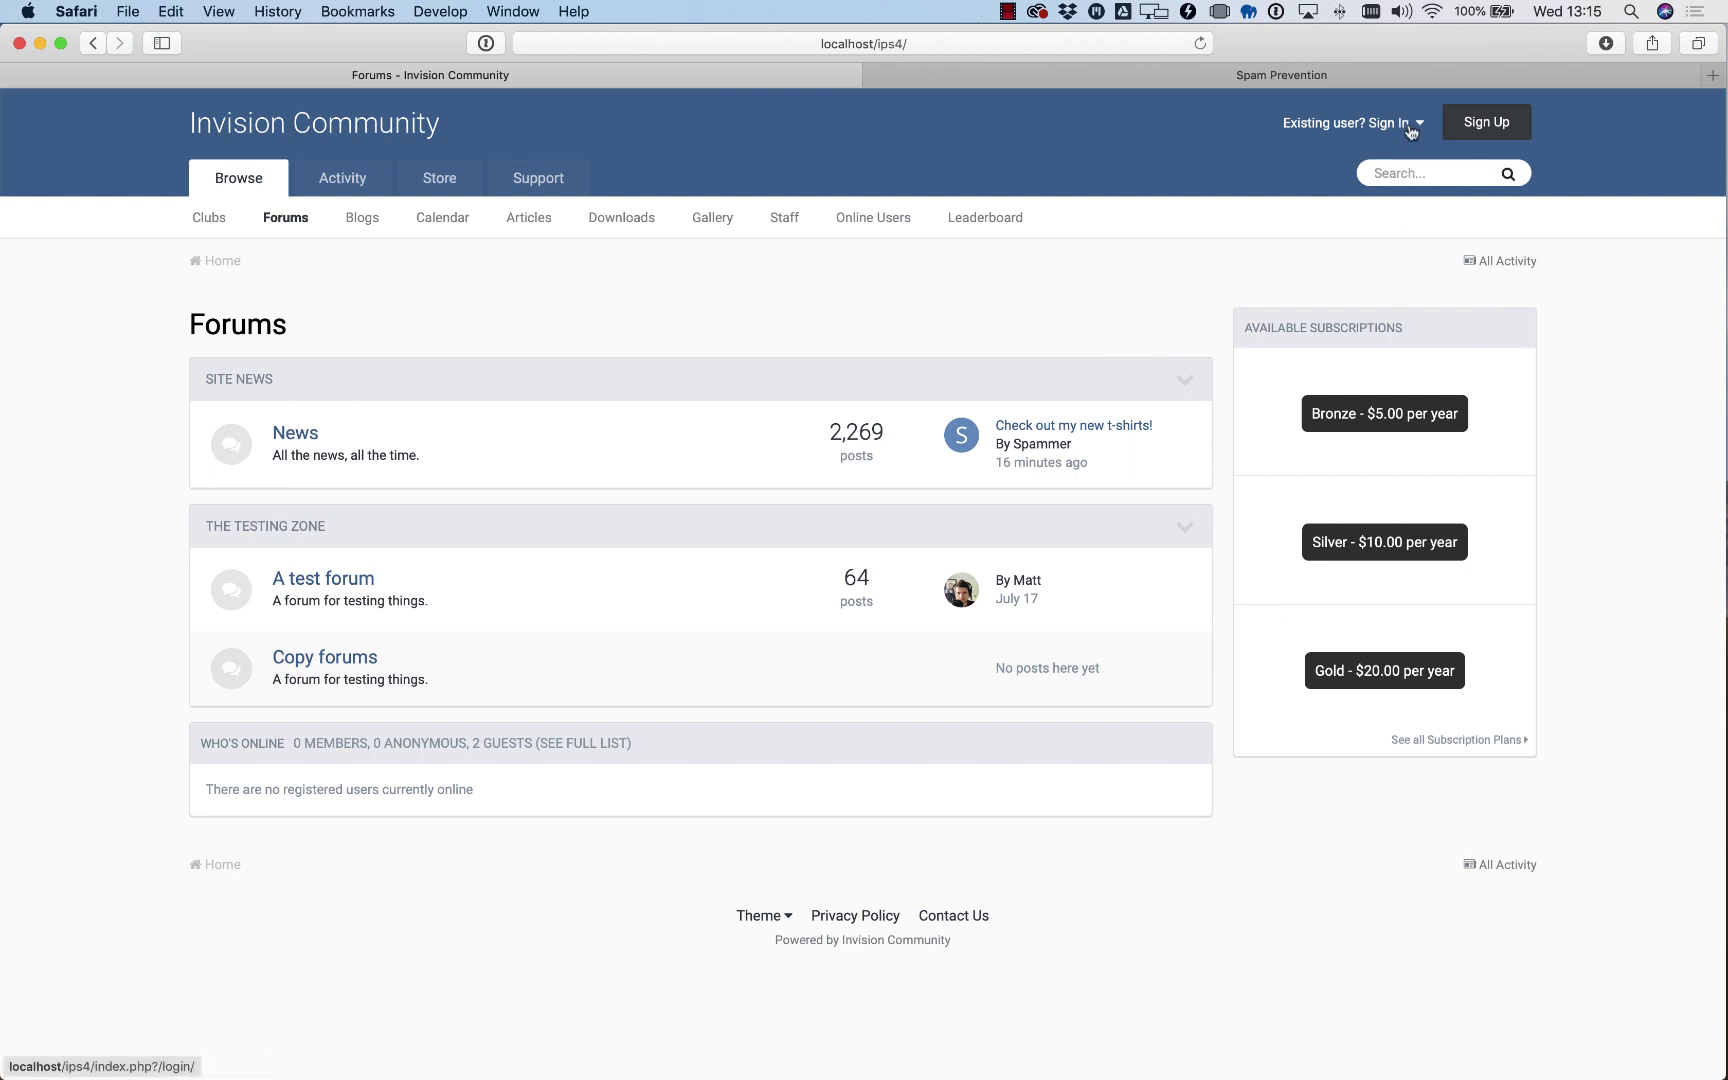
left_click(1478, 124)
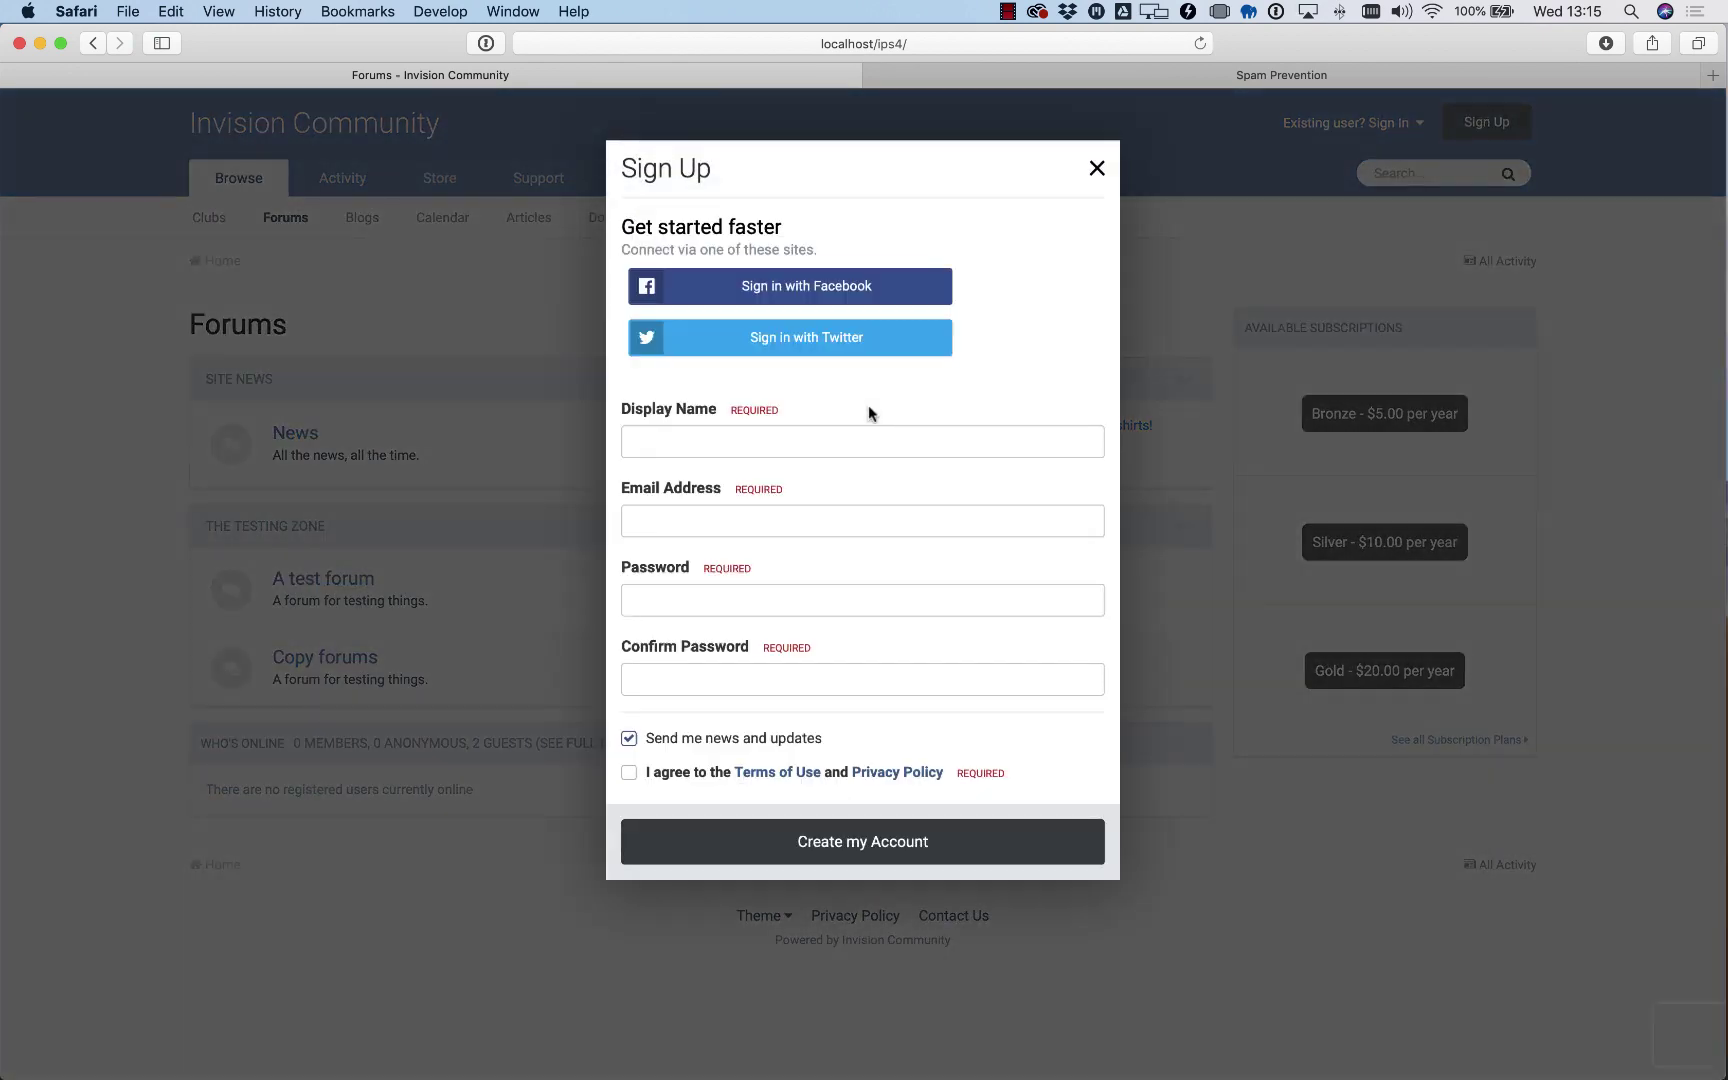
mouse_move(1505, 1047)
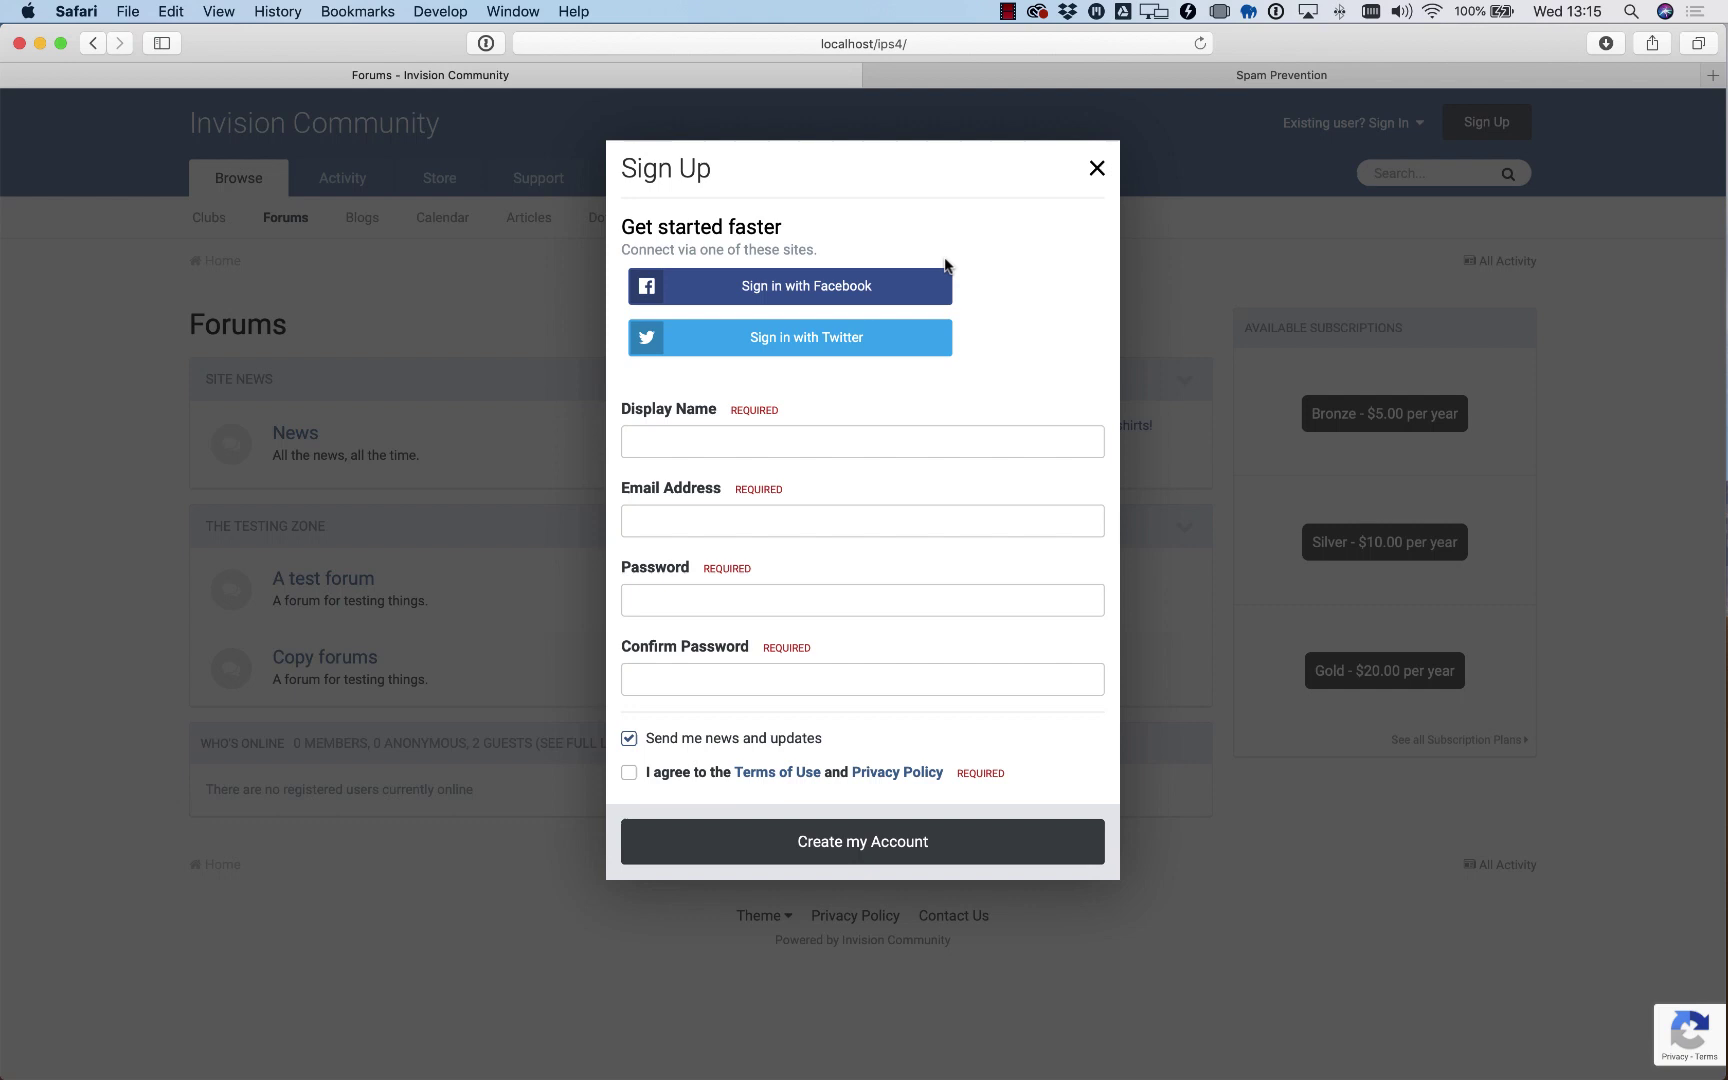
left_click(1060, 76)
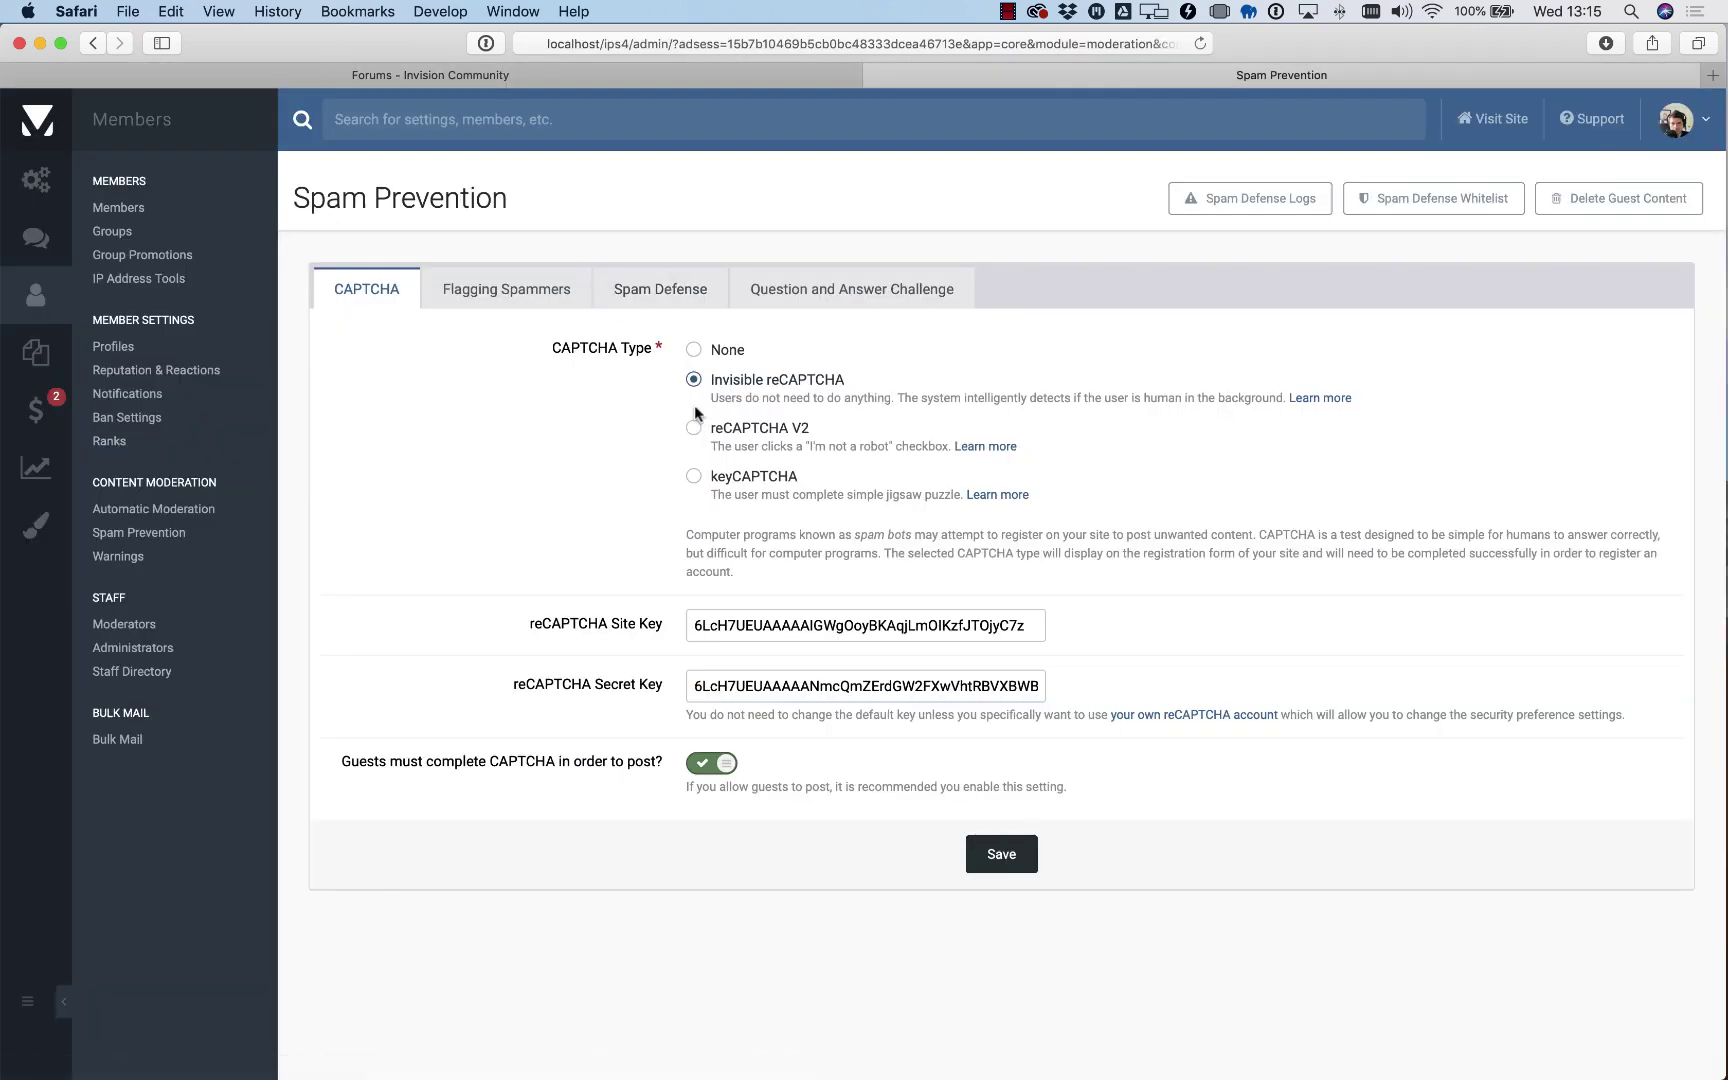
Step: Set the CAPTCHA type to None and highlight the warning about disabling CAPTCHA
left_click(693, 349)
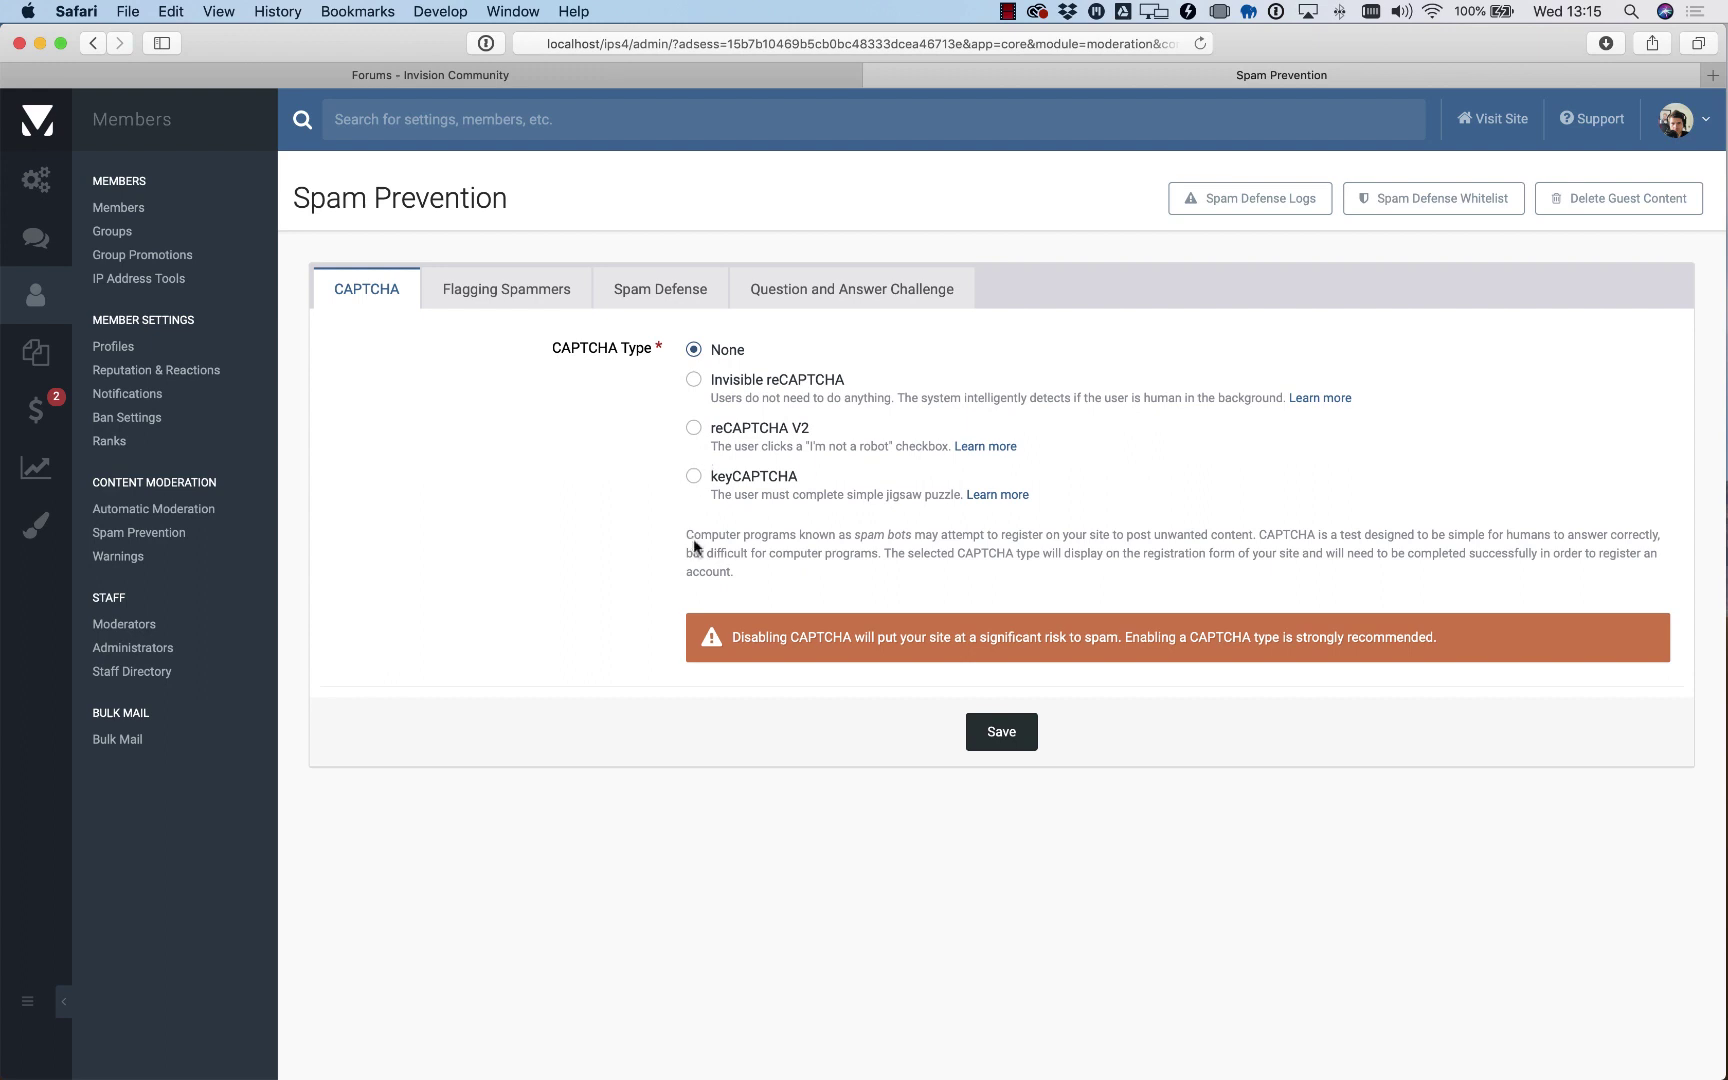
left_click_drag(735, 640, 1312, 797)
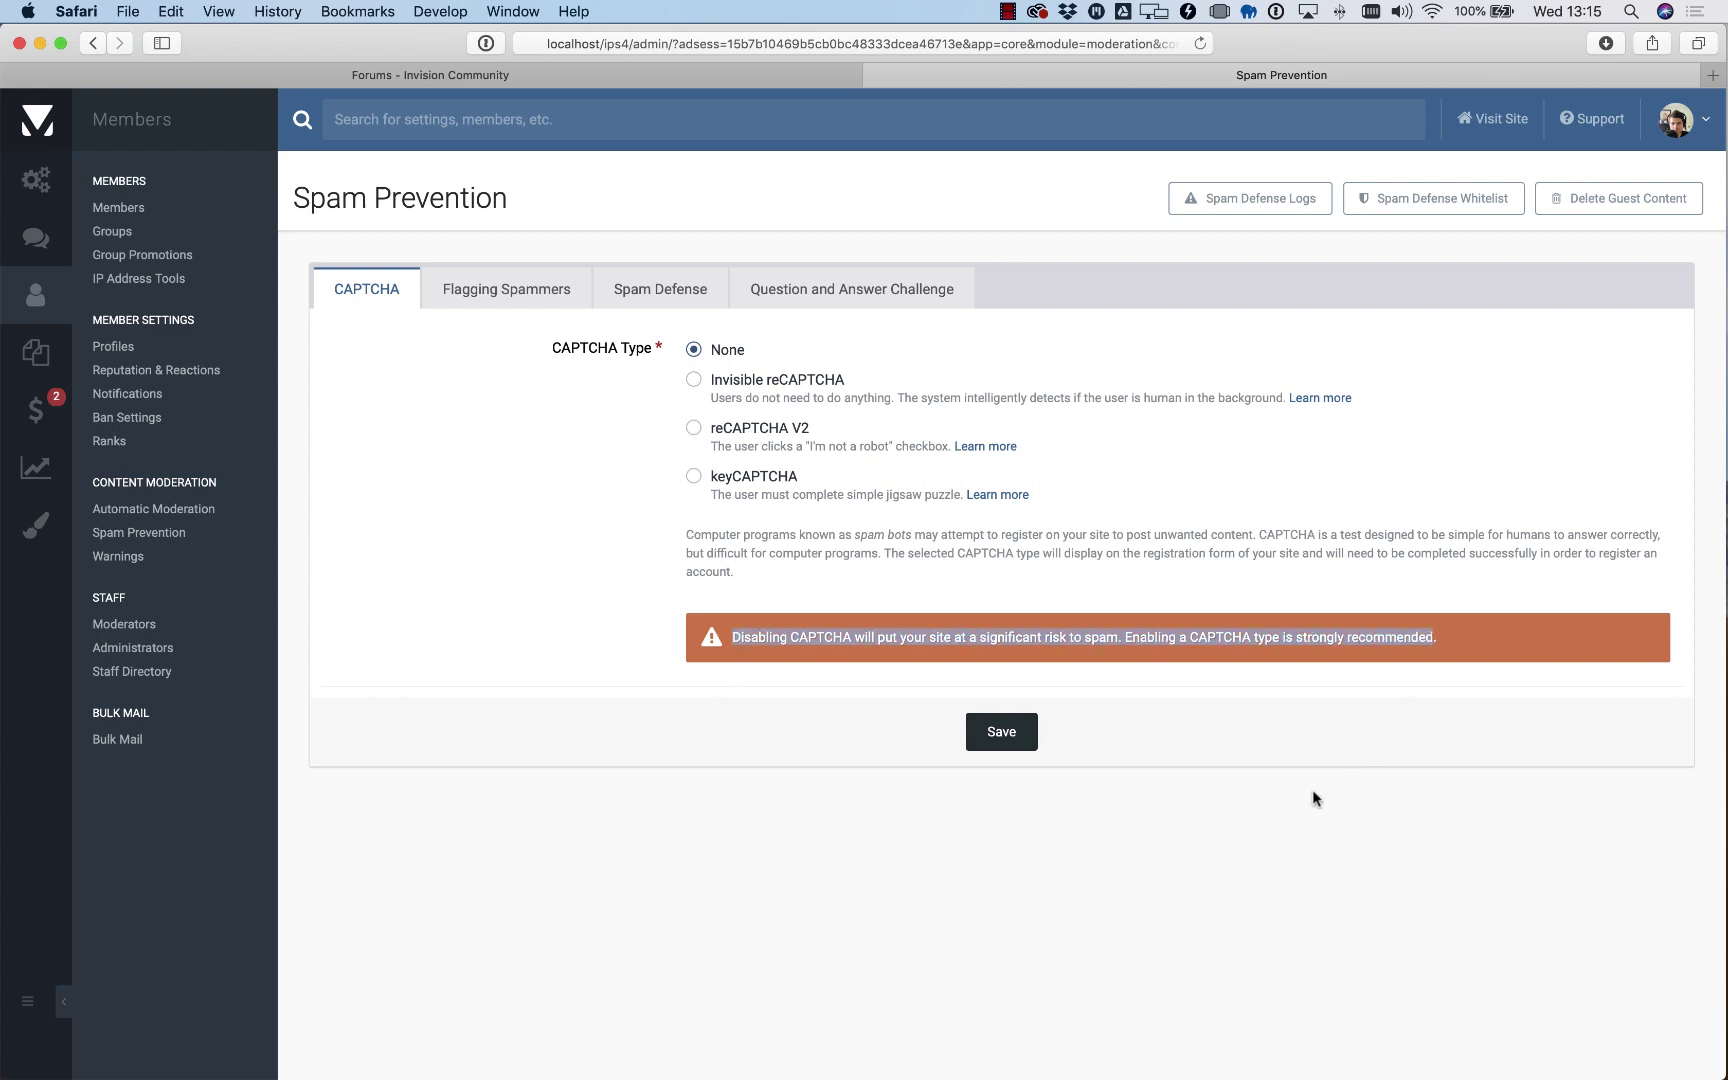
left_click(1270, 819)
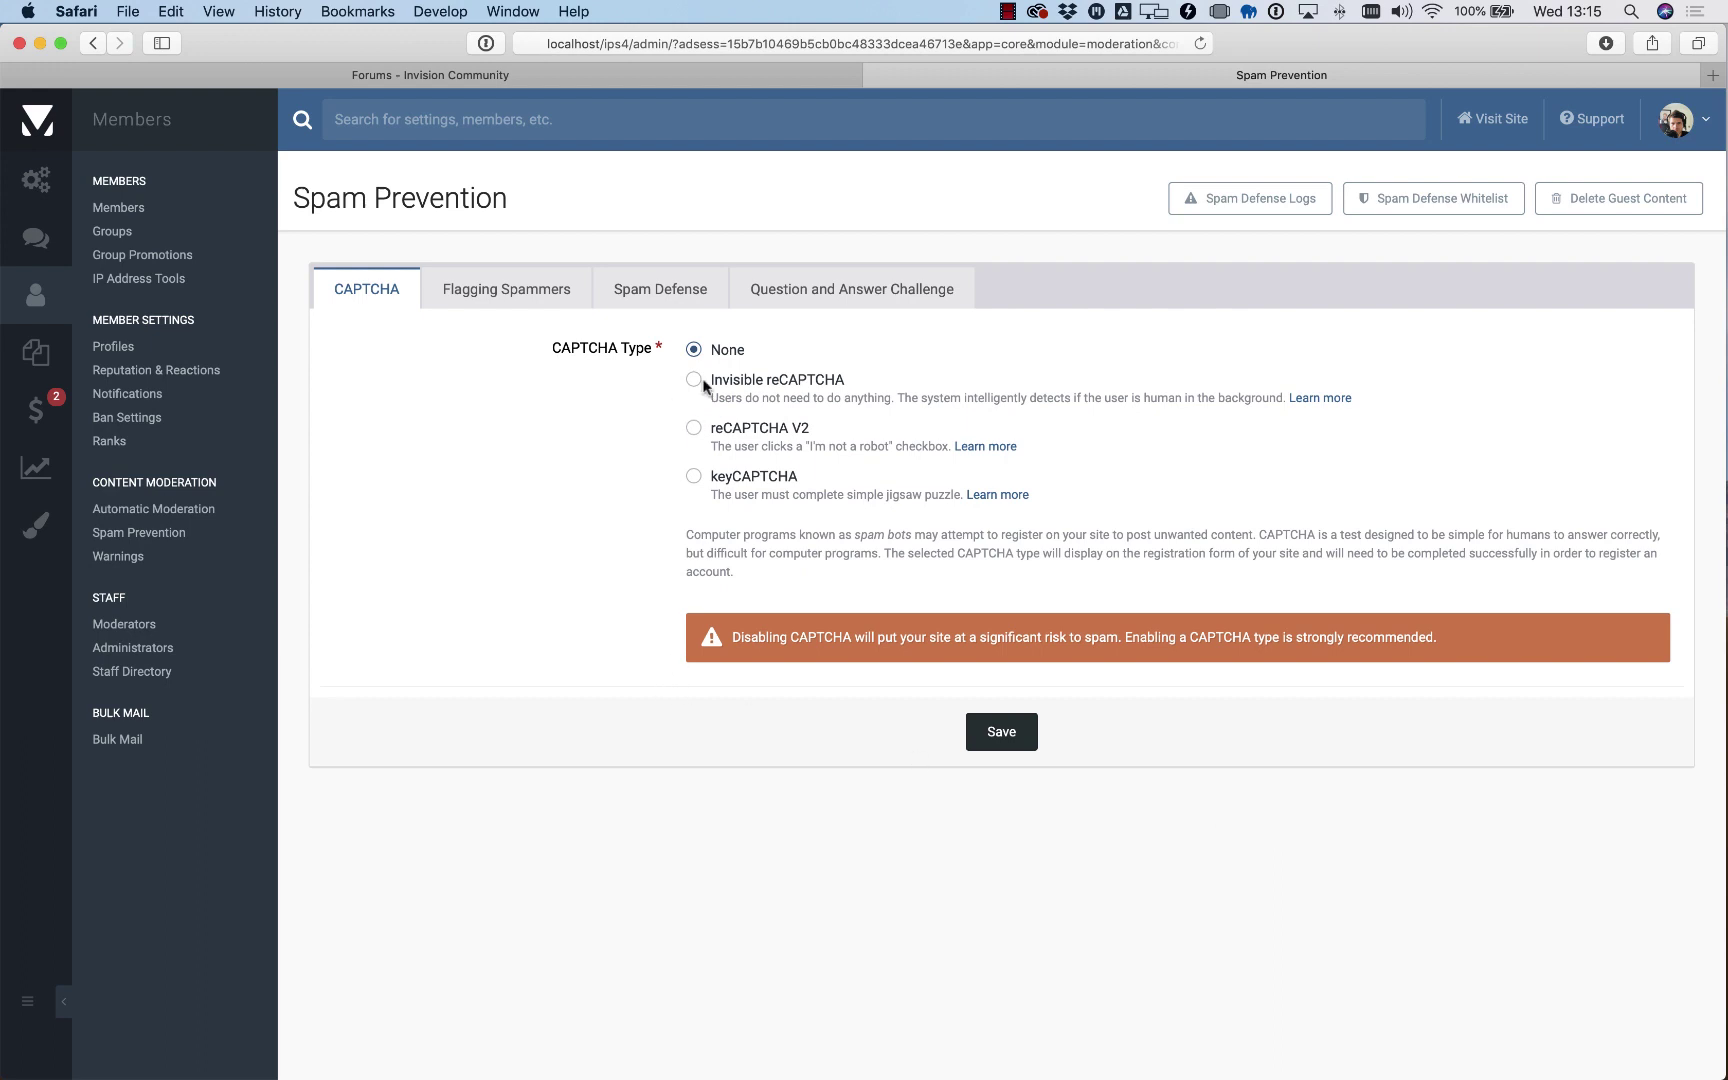
Step: Restore reCAPTCHA V2 as the CAPTCHA type and show the empty Question and Answer Challenge list
left_click(694, 428)
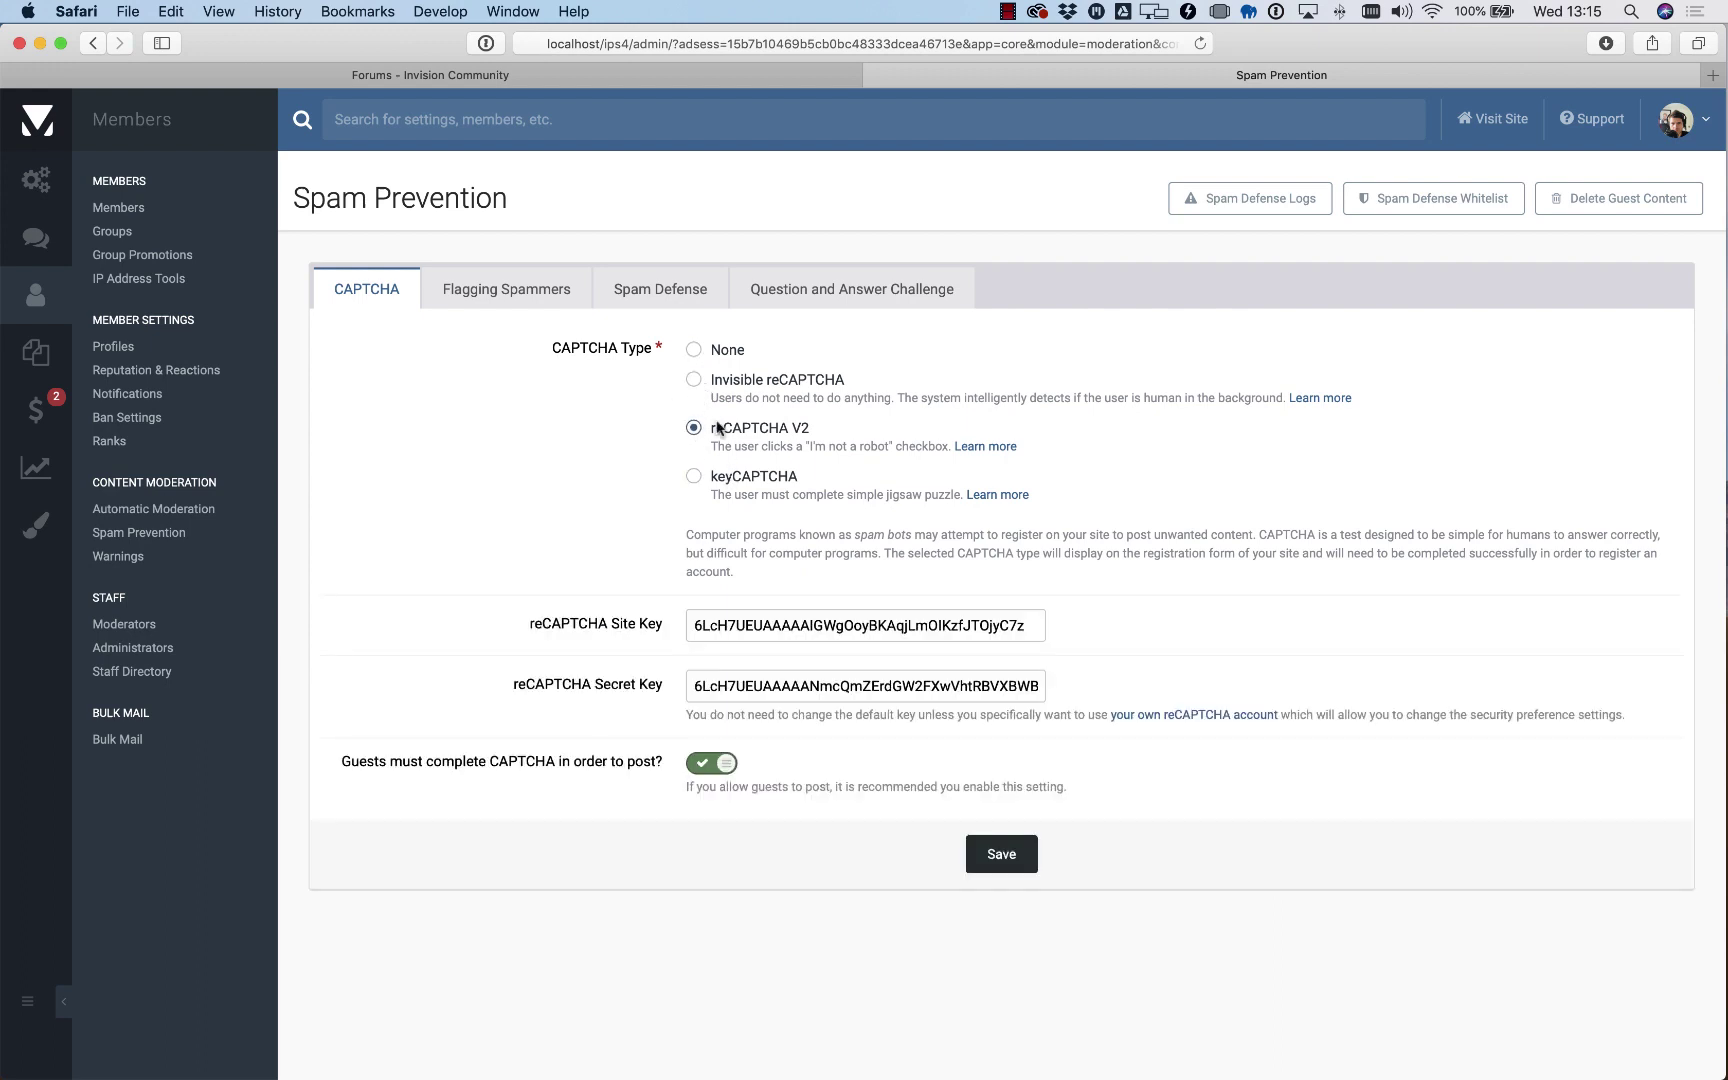
left_click(694, 381)
left_click(700, 428)
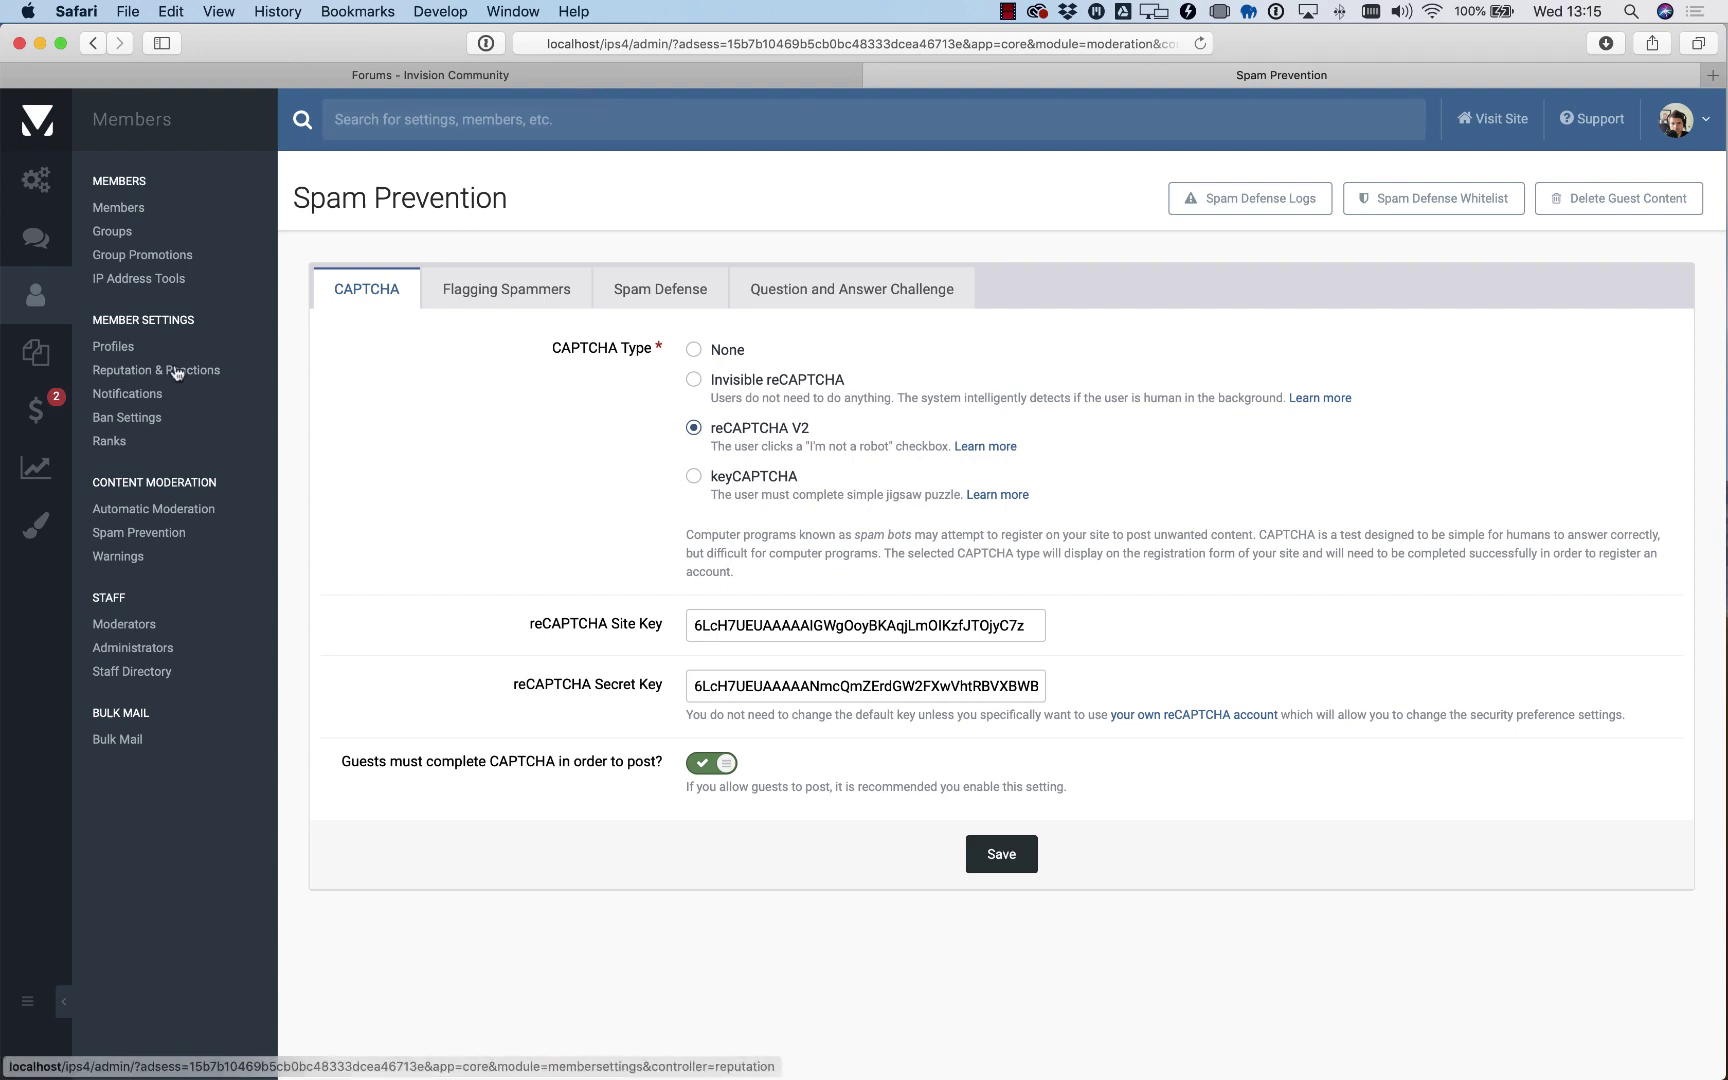
left_click(878, 300)
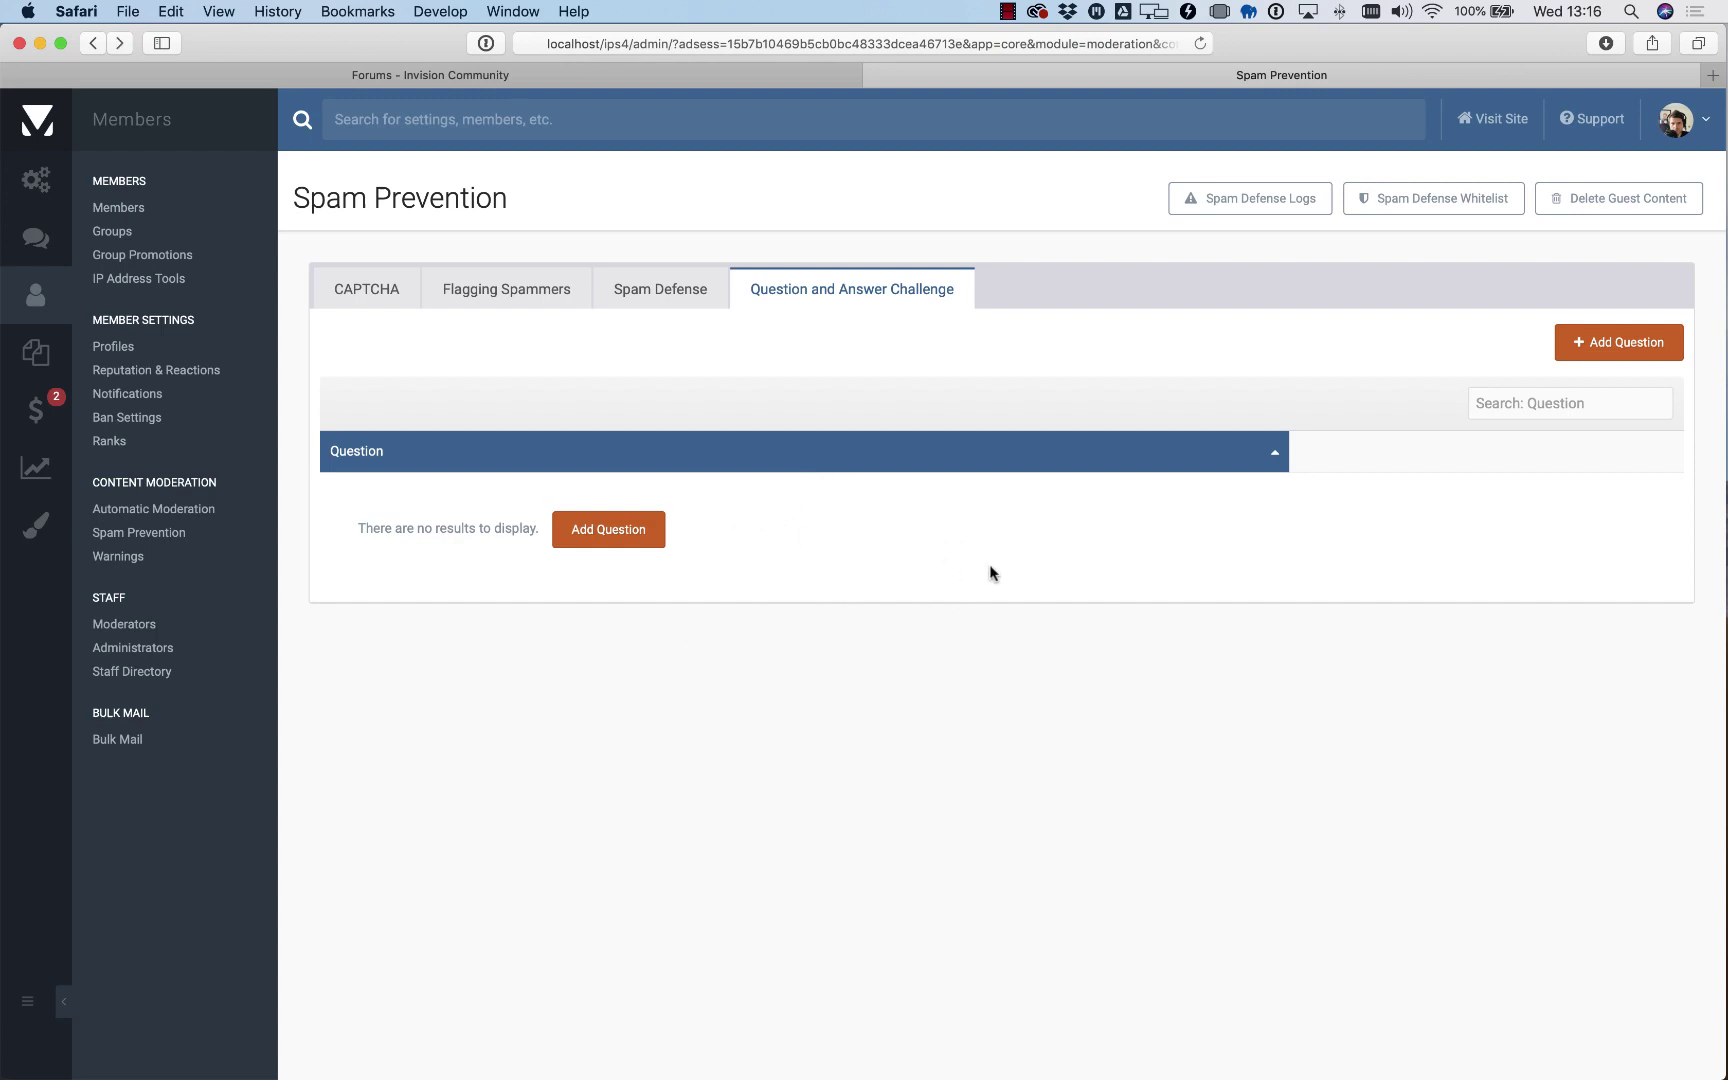
Step: Add and save the question 'Who is the captain called?' with answers Captain Holt, Holt and Raymond Hold
left_click(638, 543)
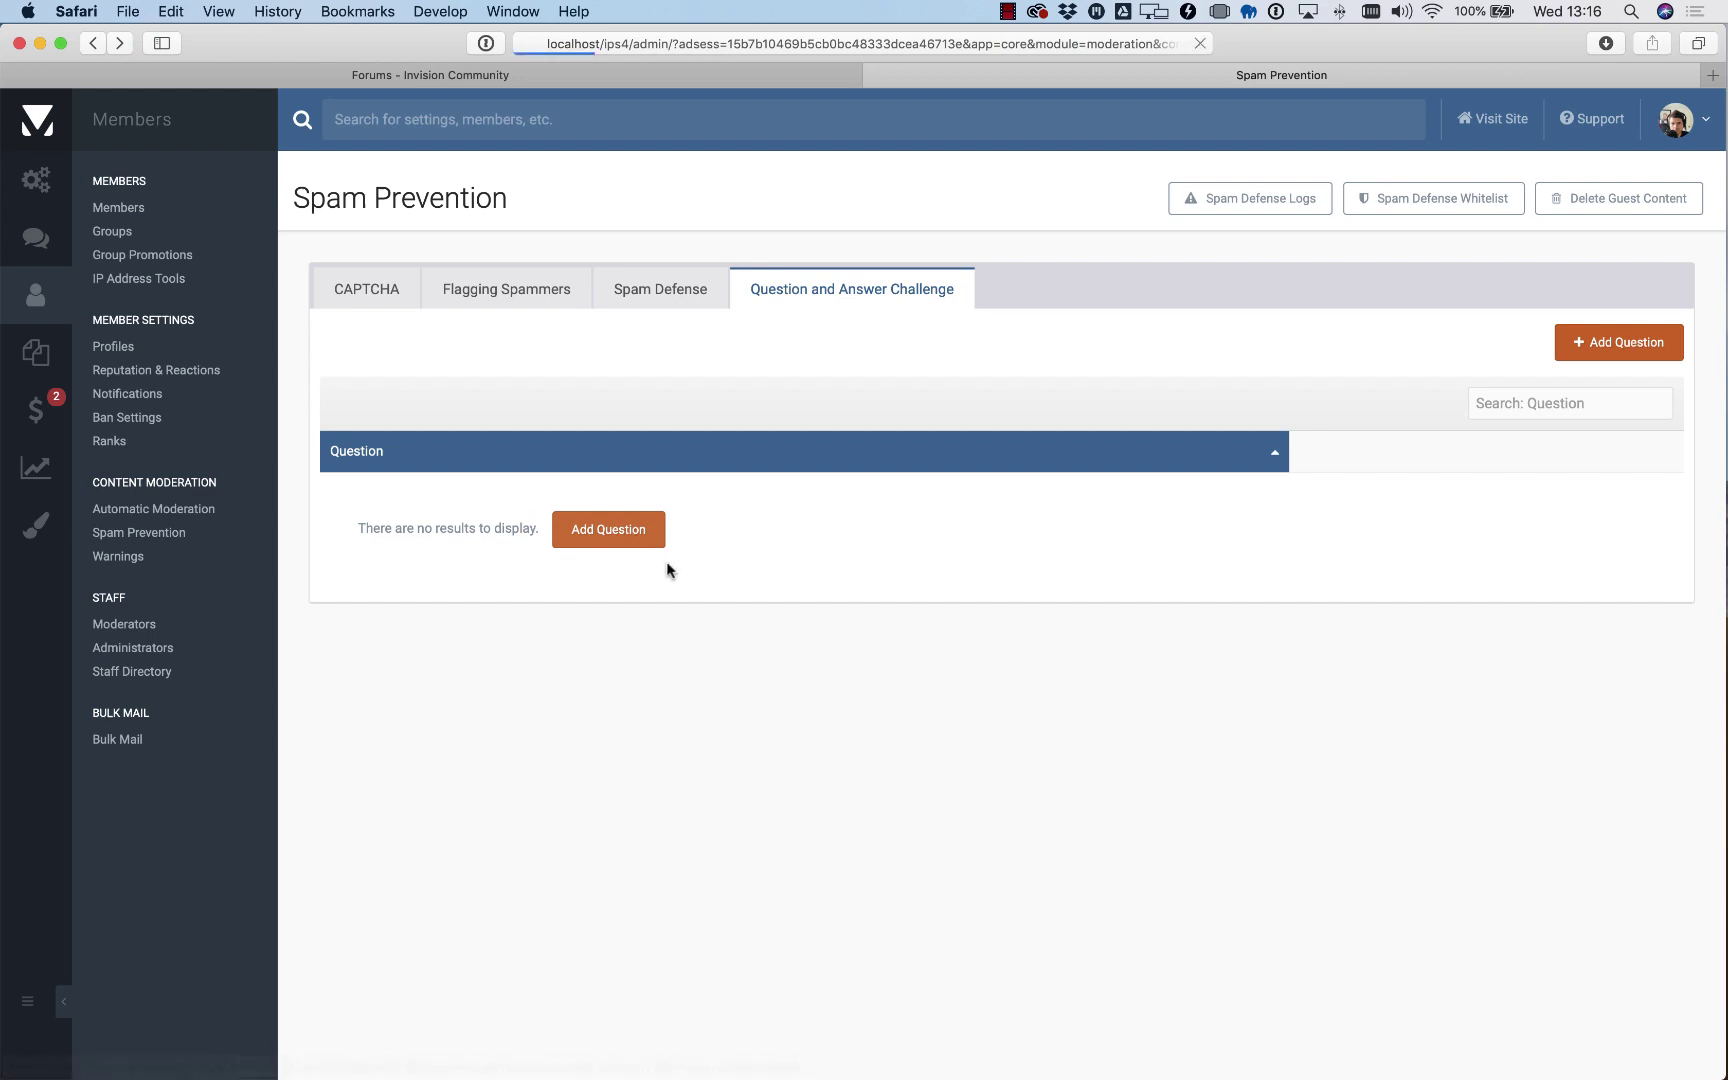
left_click(758, 300)
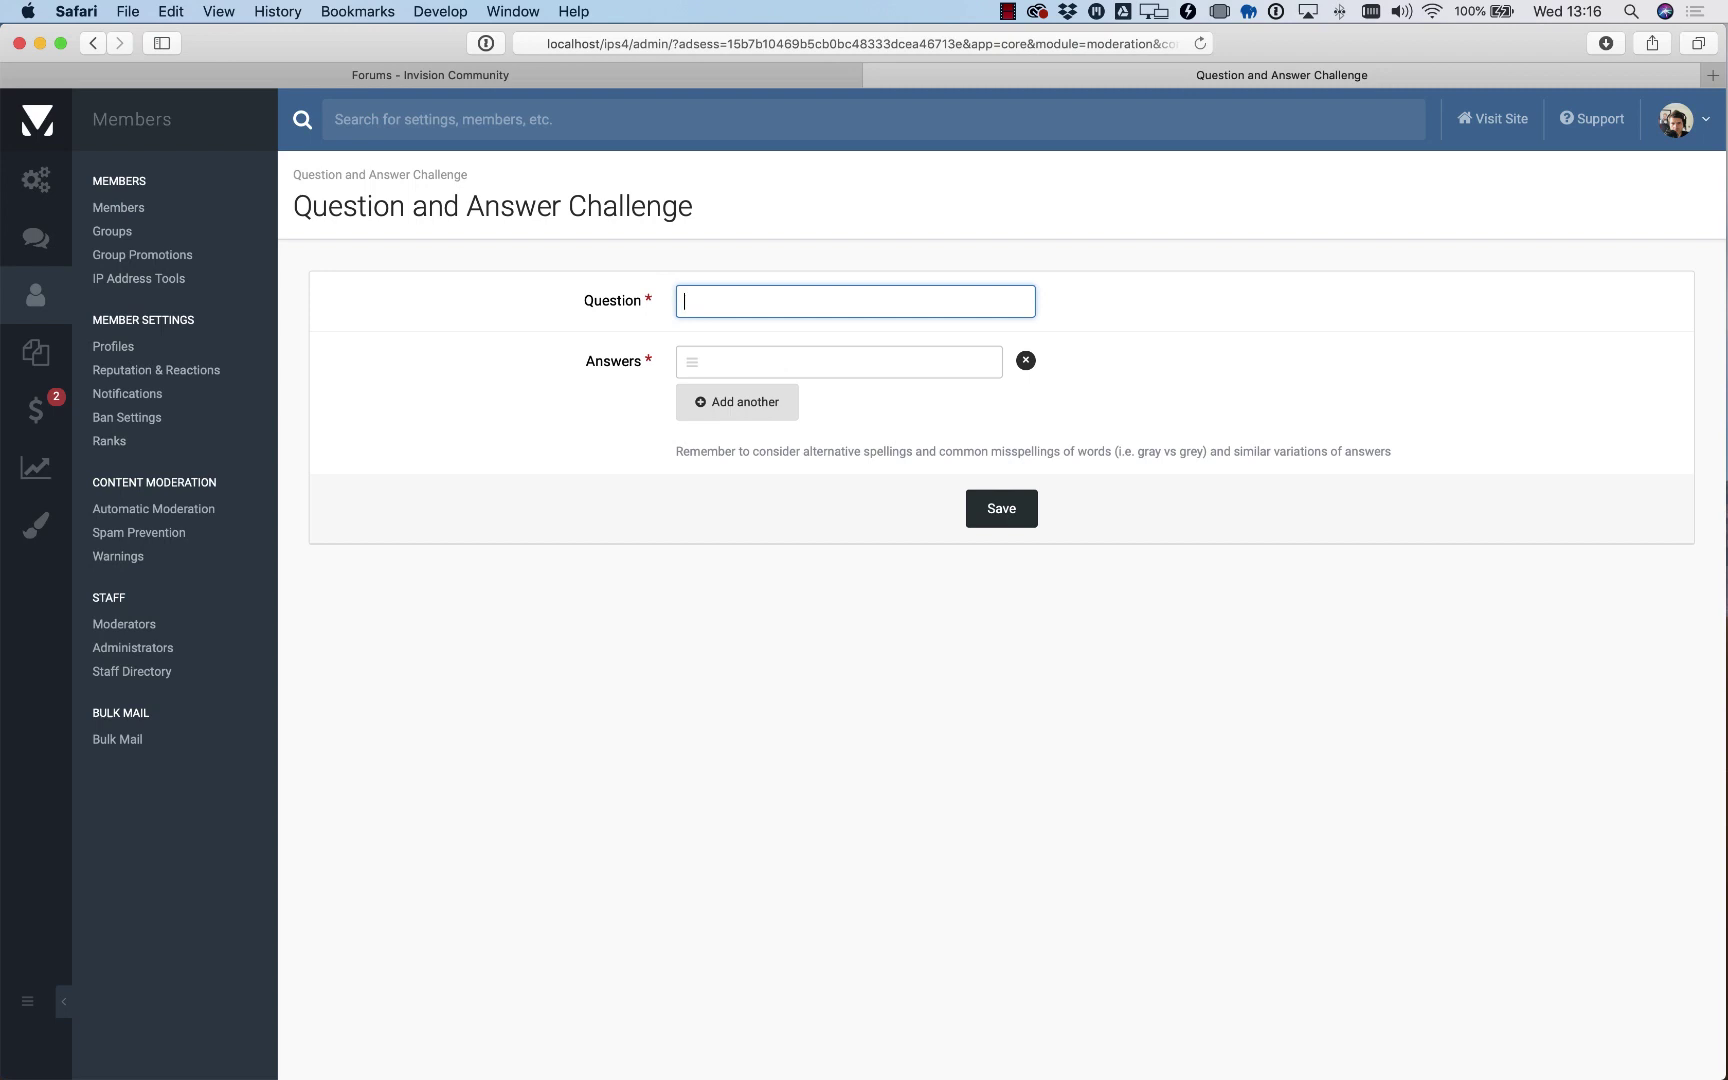
type("Who is the captain called?")
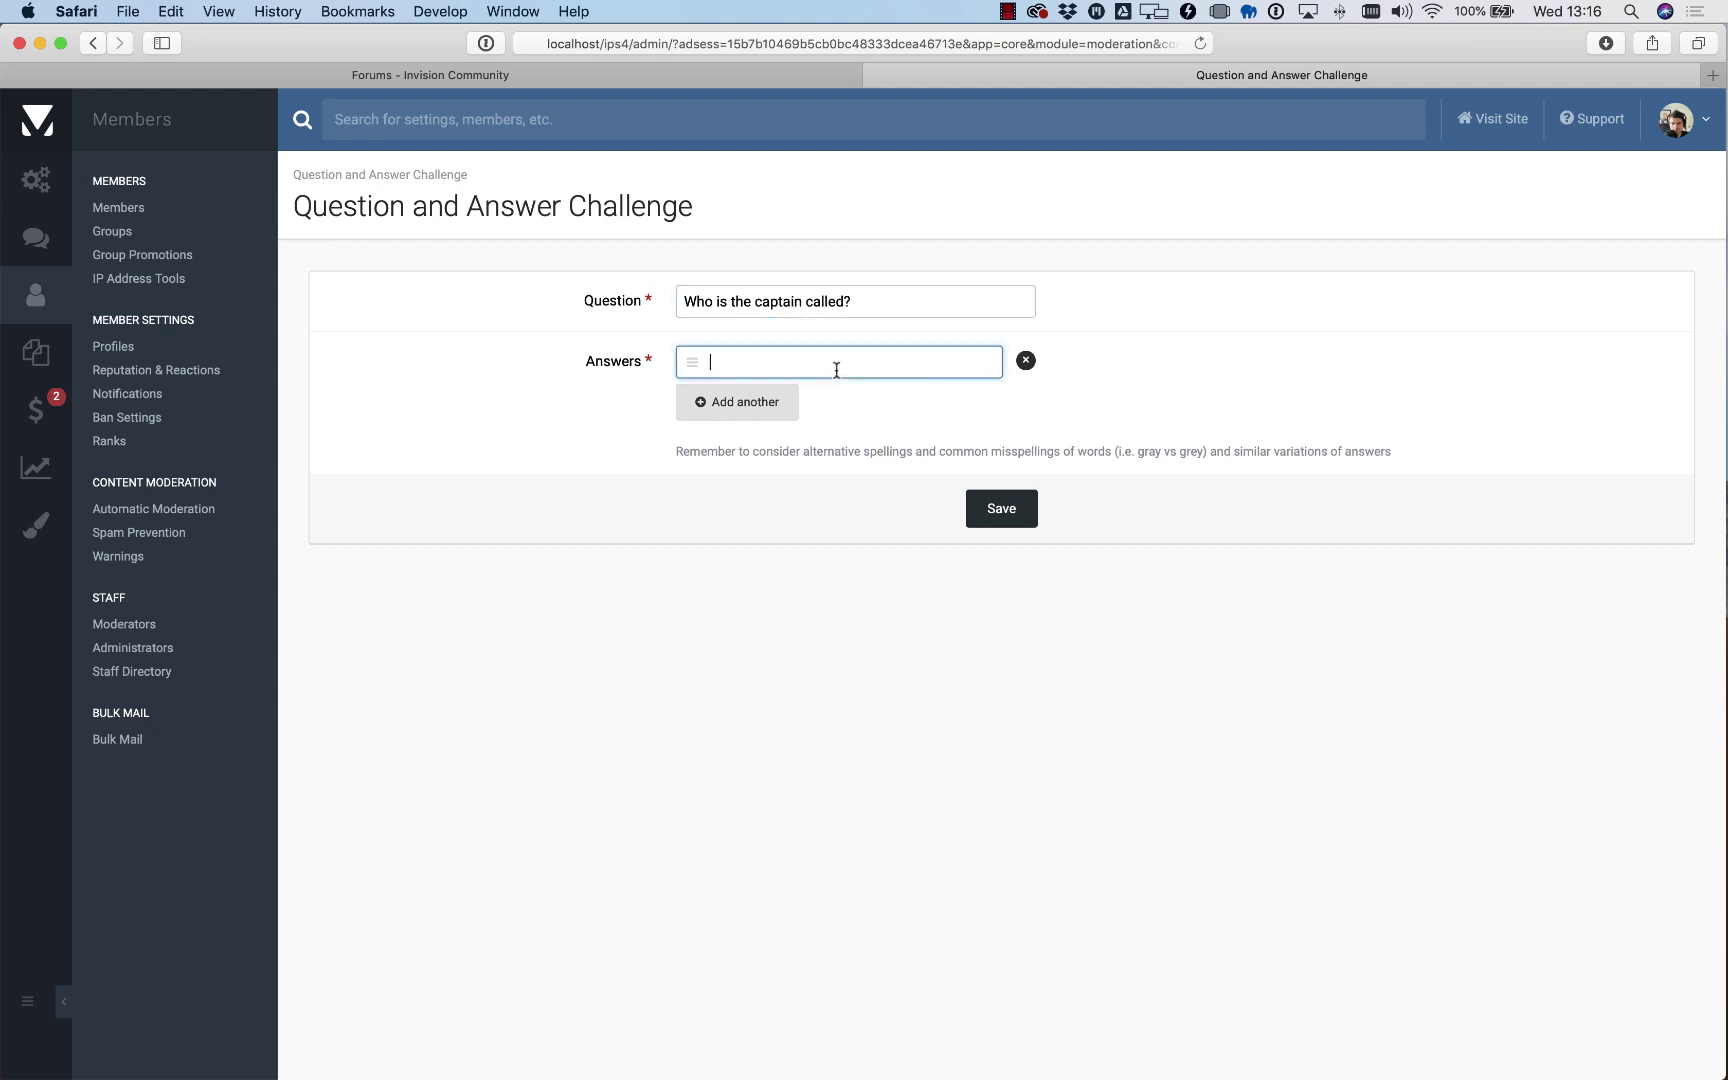
type("Captain Holt")
left_click(762, 402)
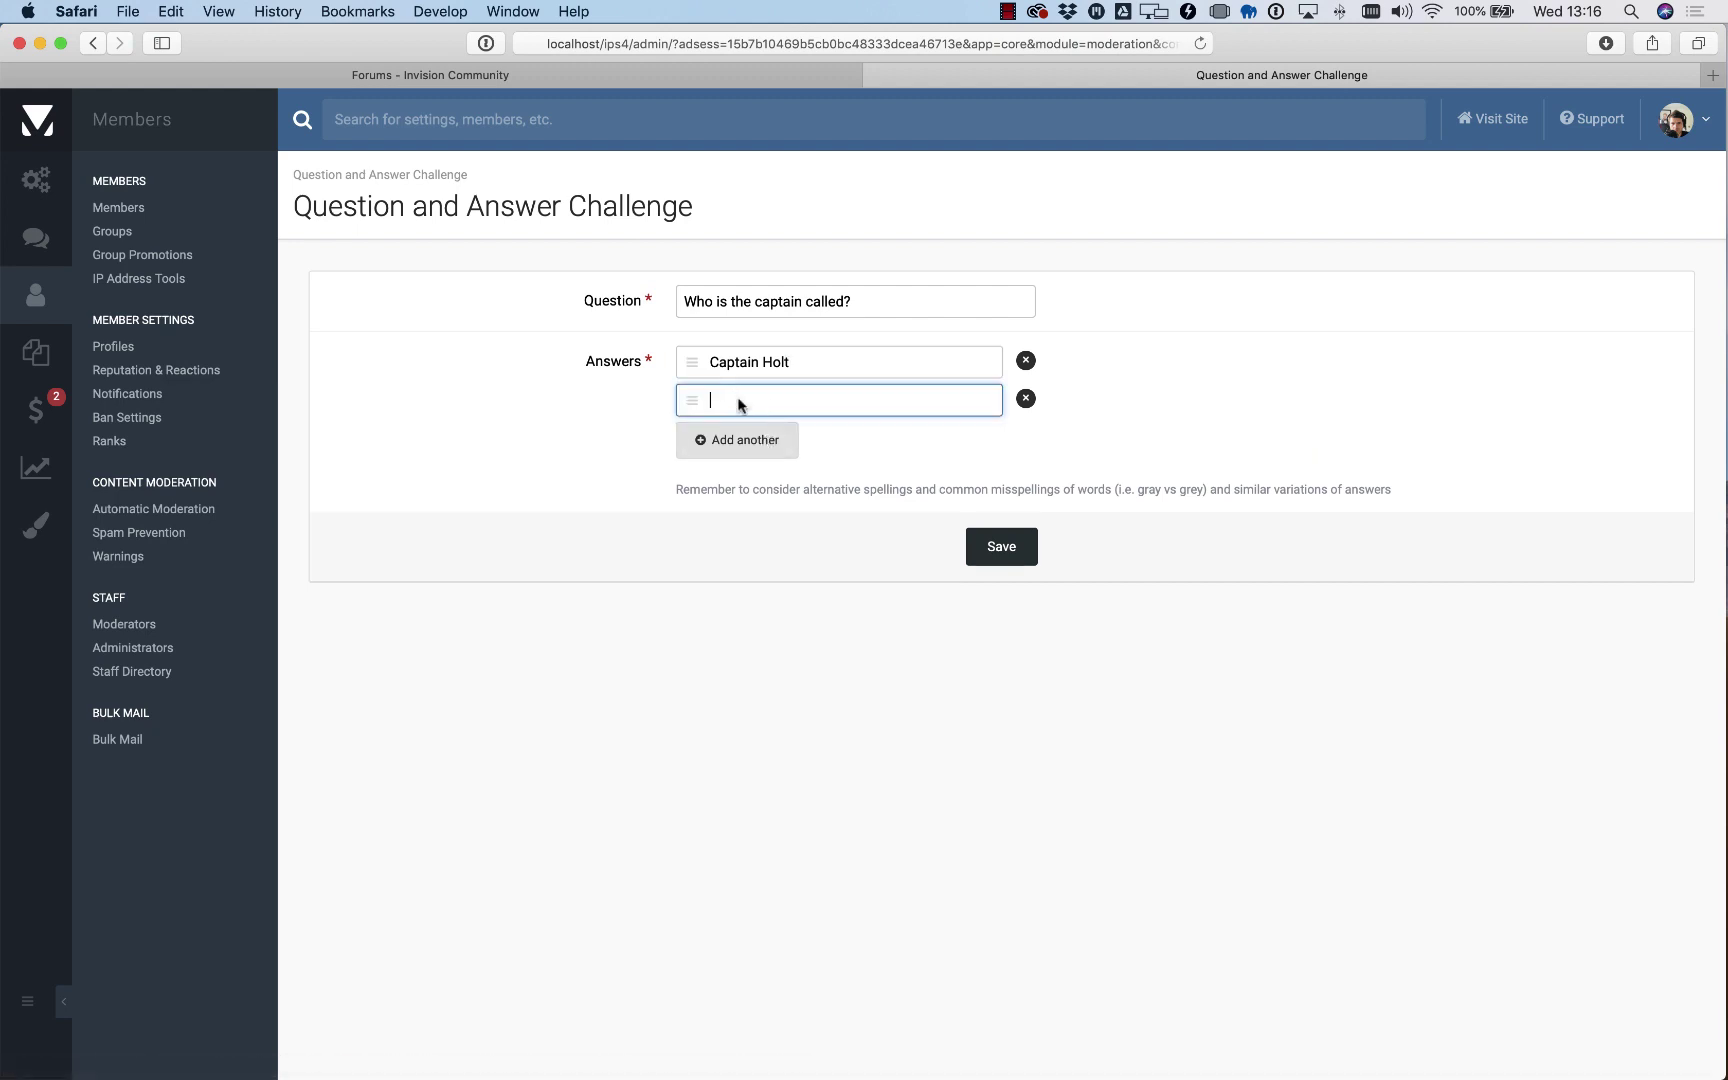
type("Holt")
left_click(757, 440)
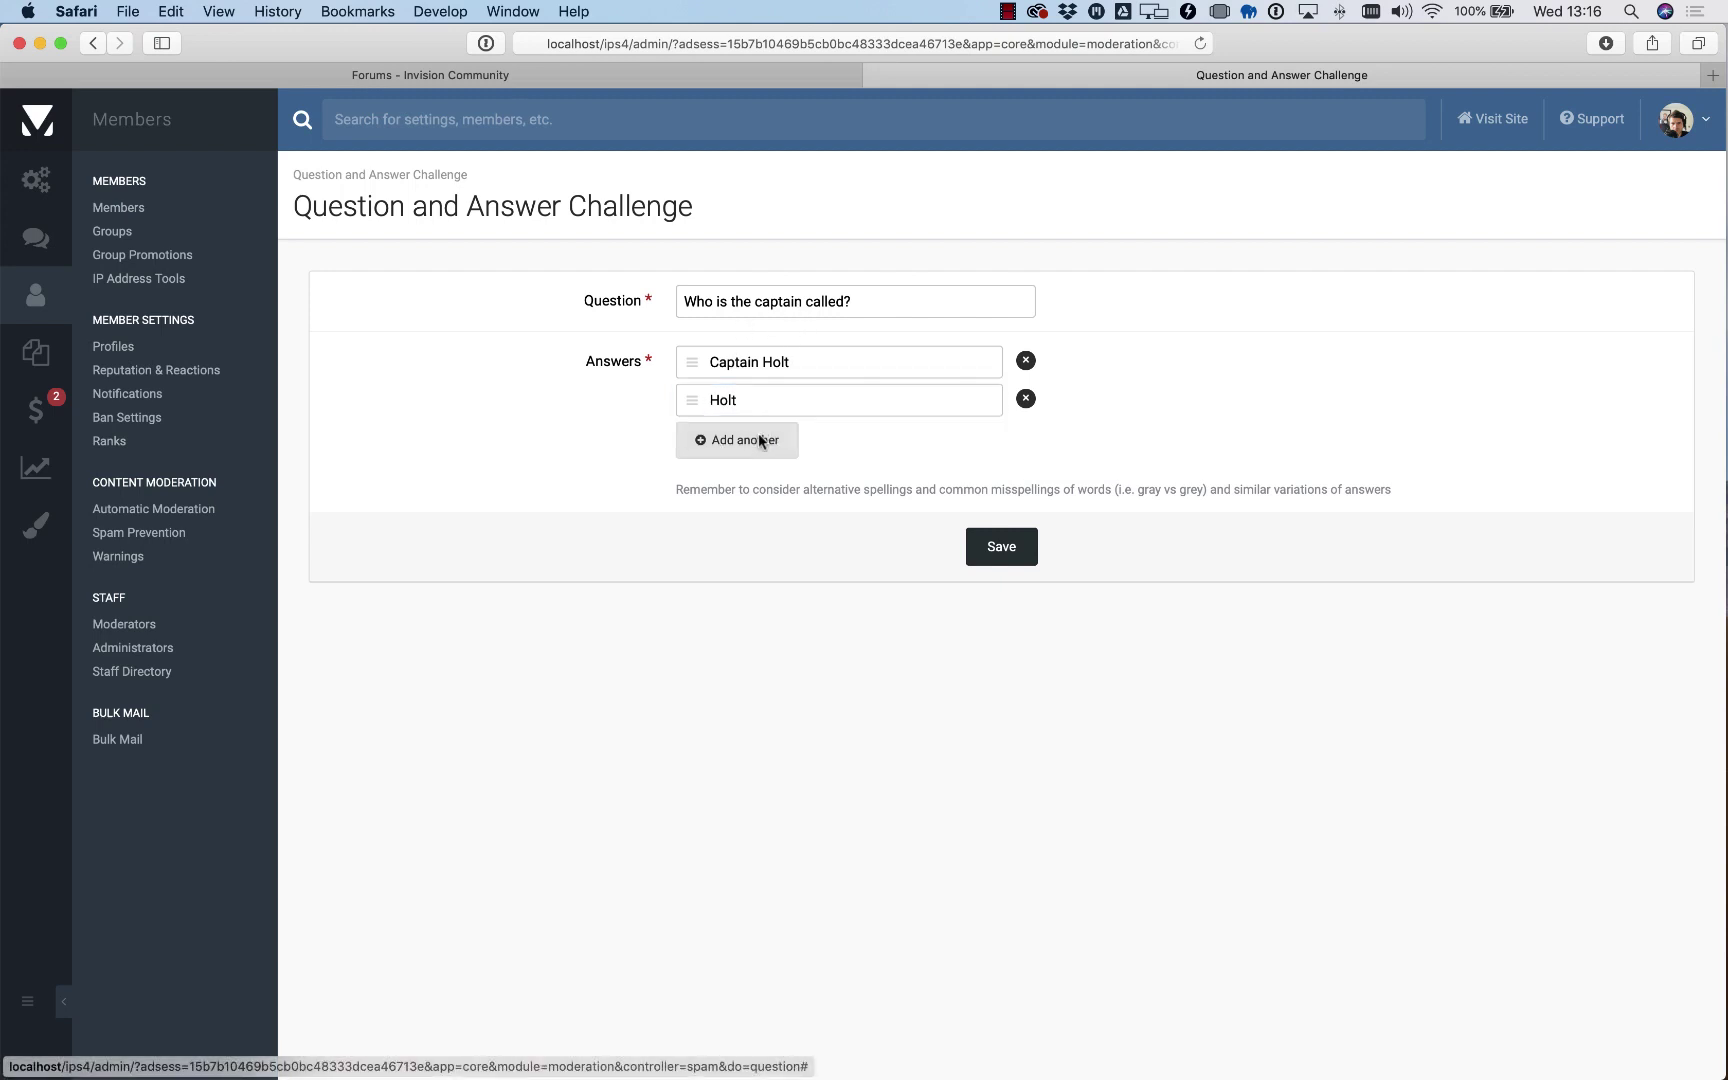
type("Raymond Hold")
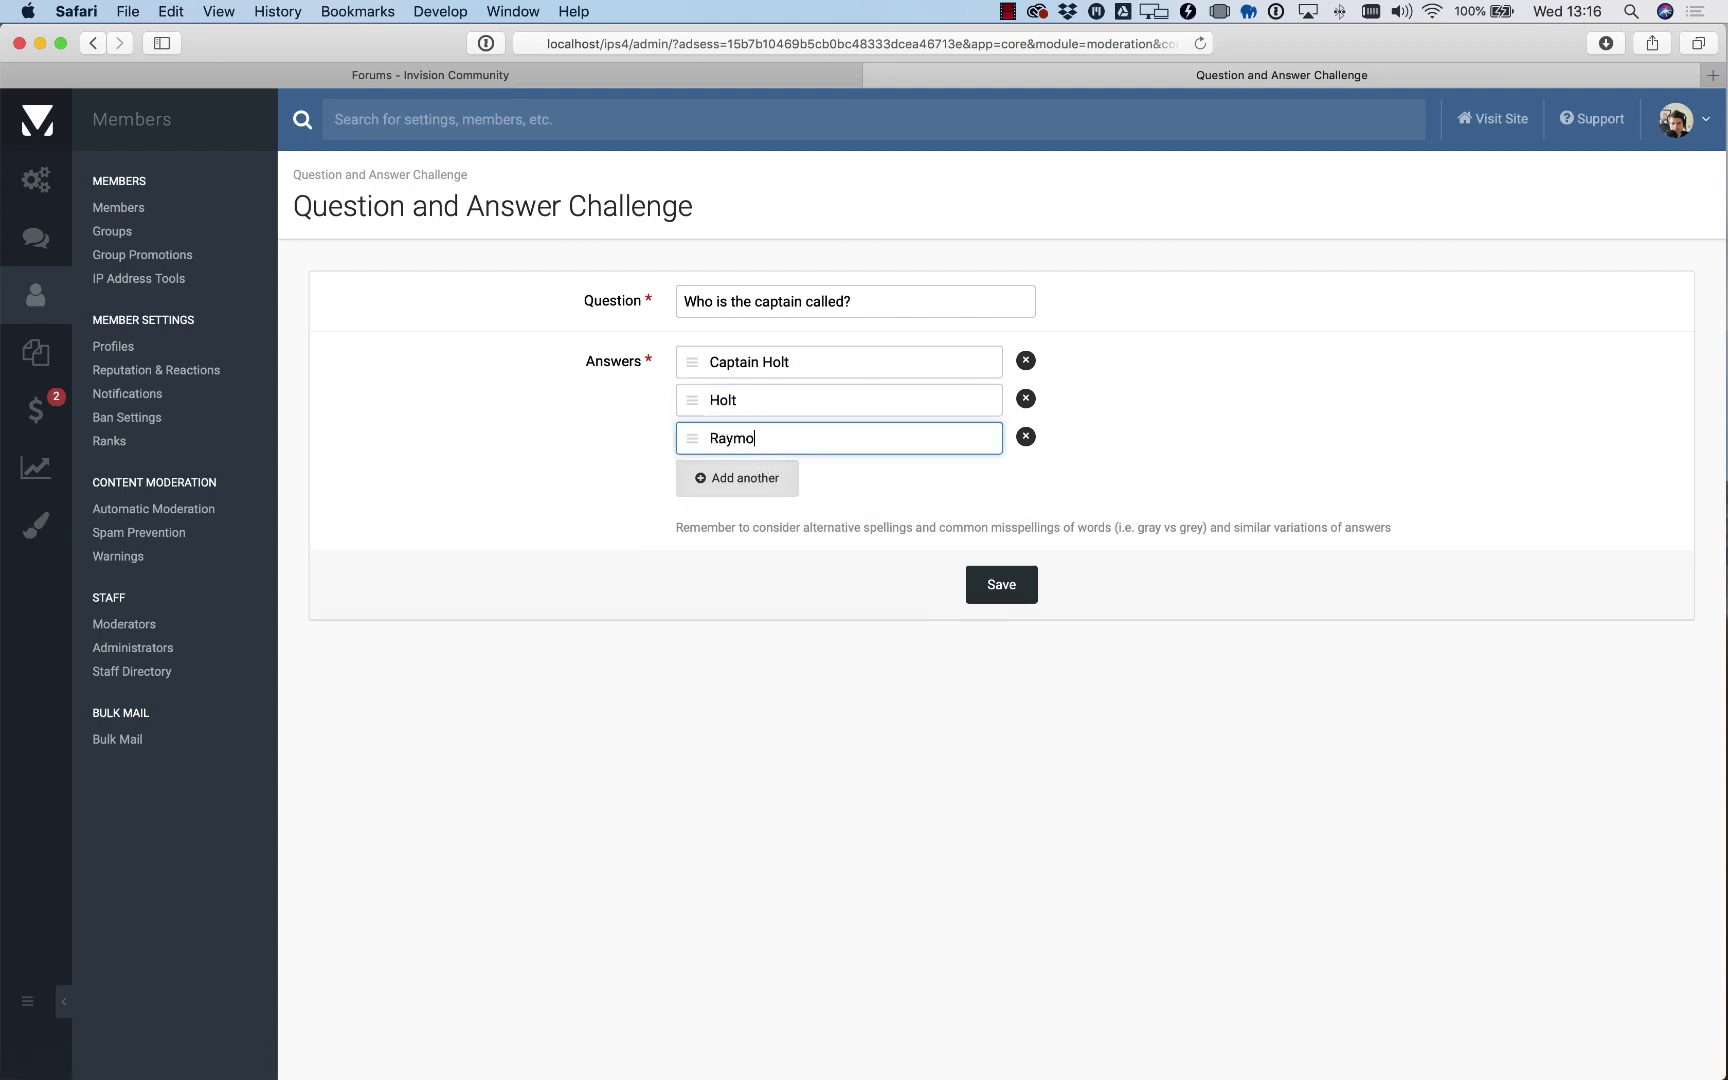
left_click(966, 576)
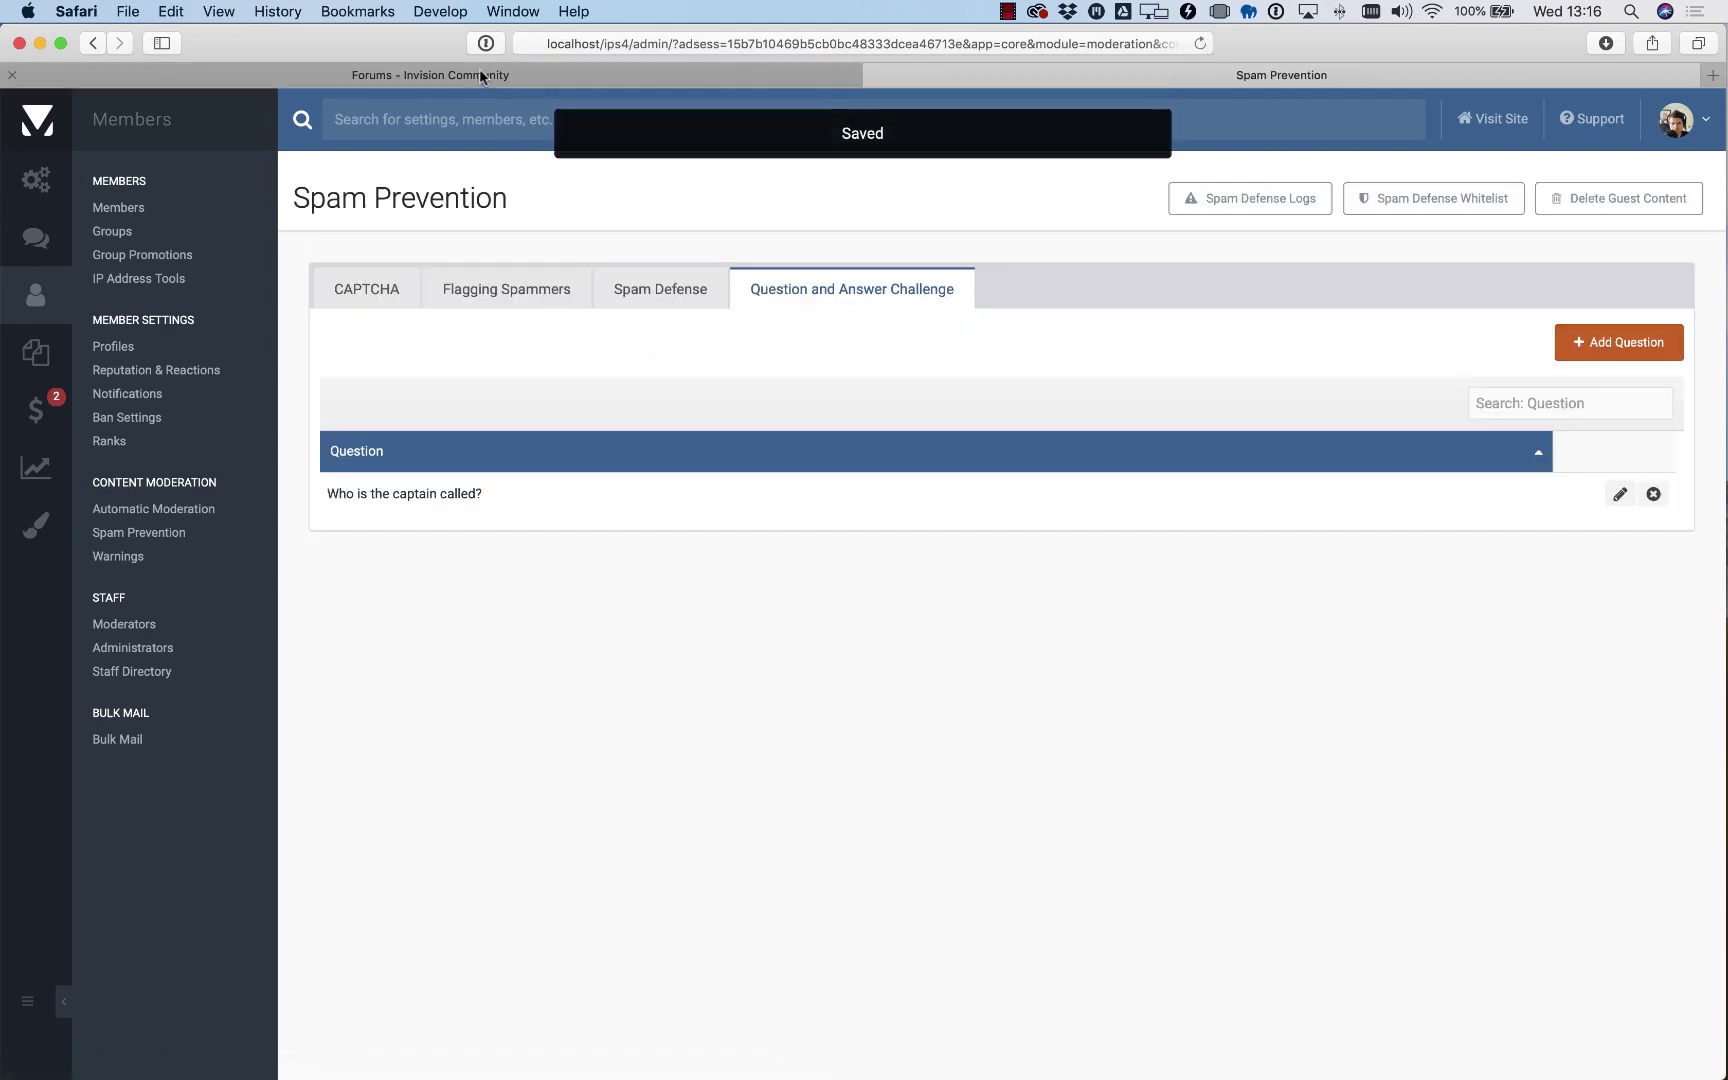
Step: Reopen the forum Sign Up form to review the captain question, then close it
left_click(479, 70)
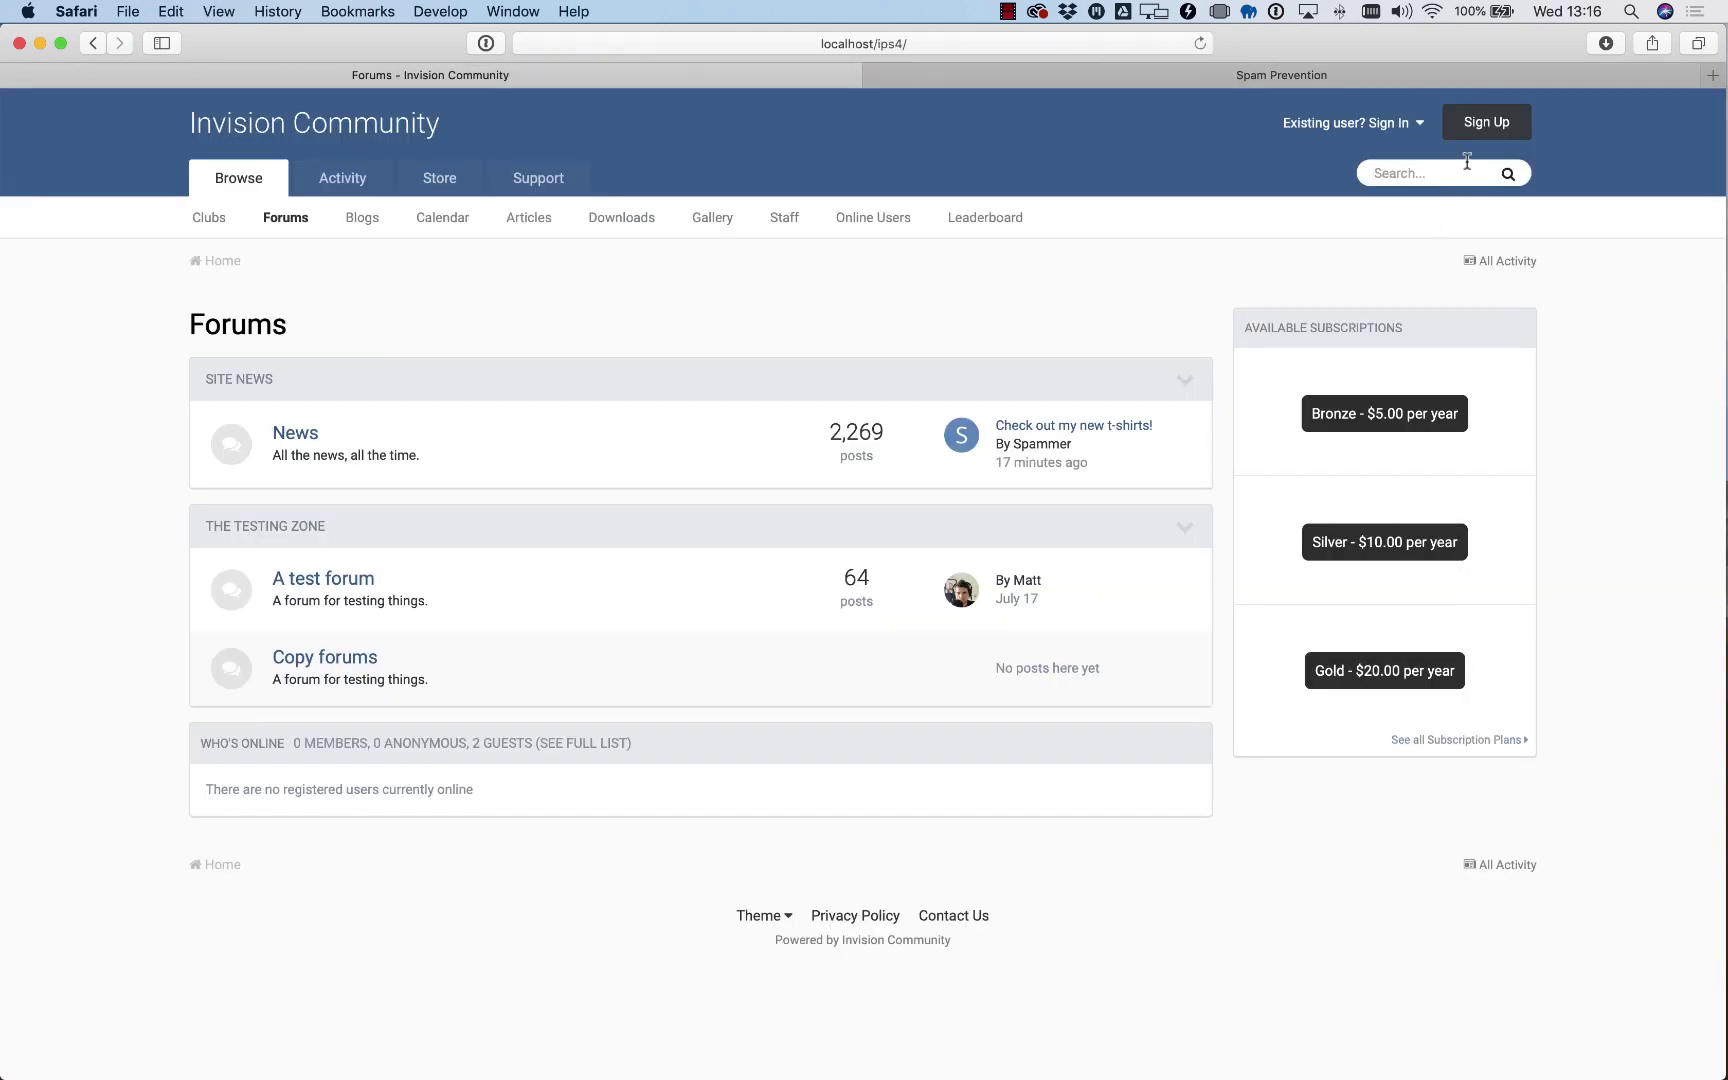
left_click(1487, 122)
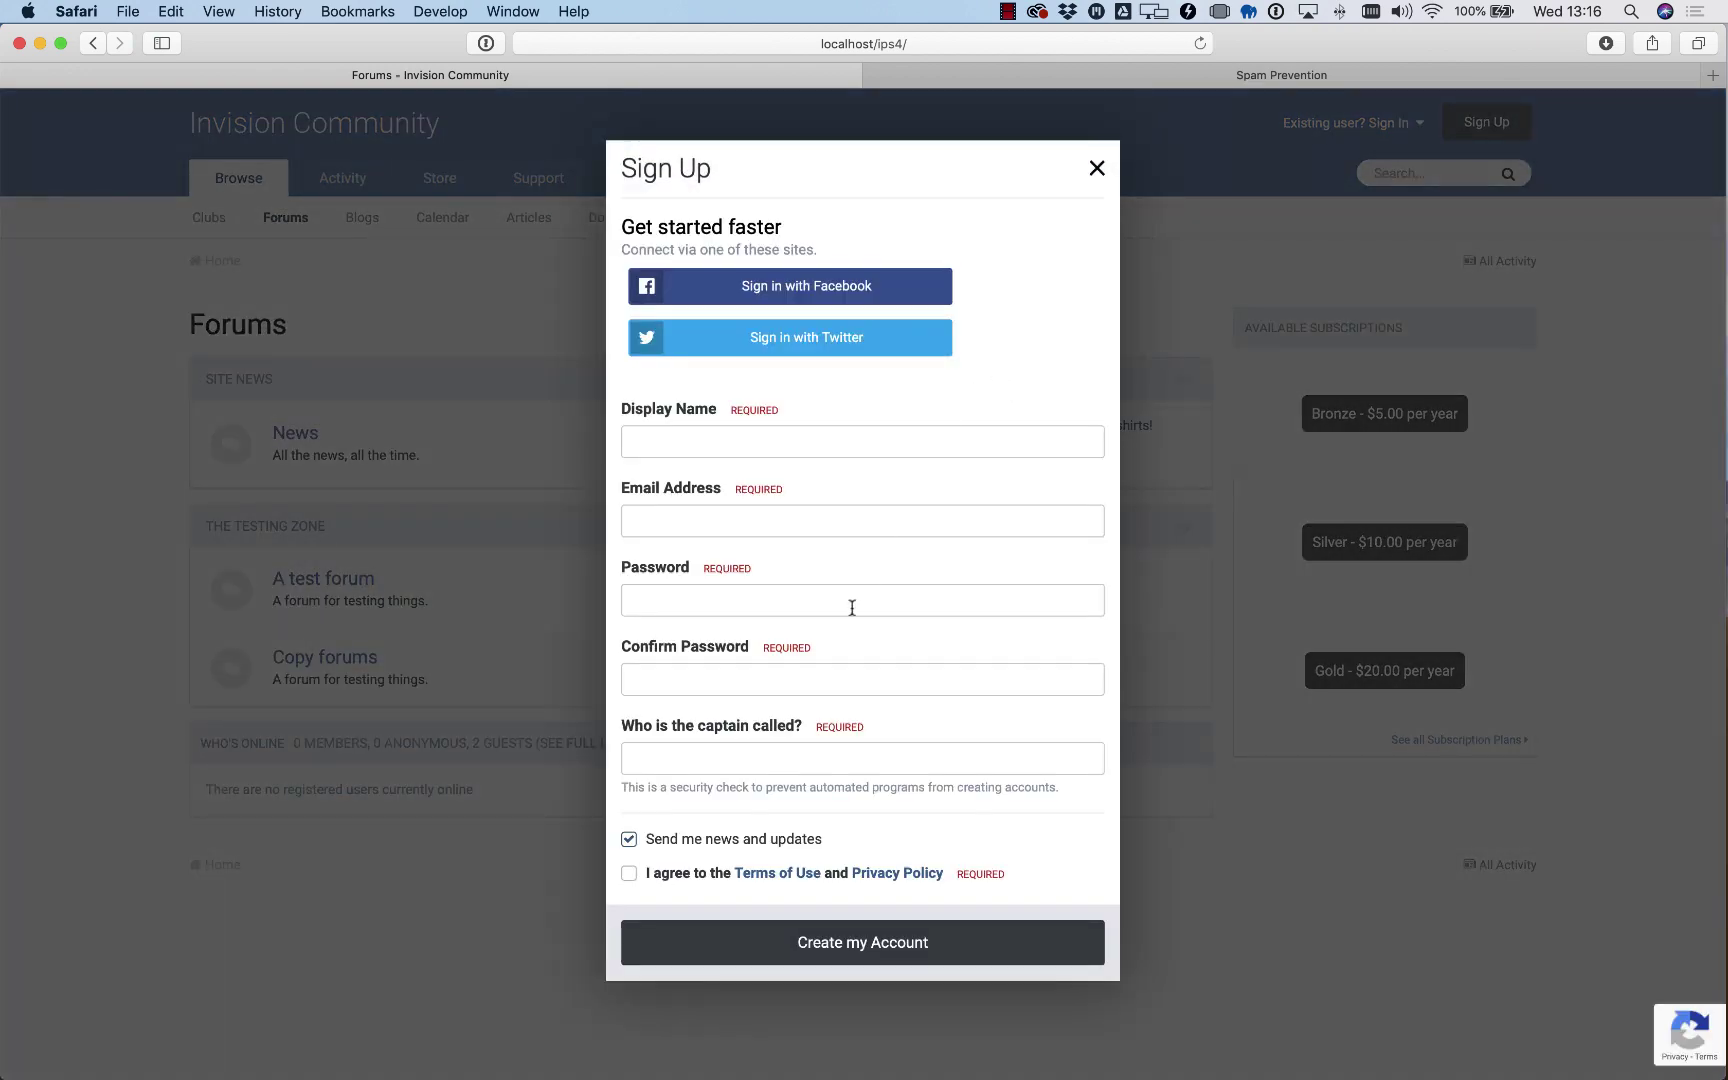
left_click(761, 757)
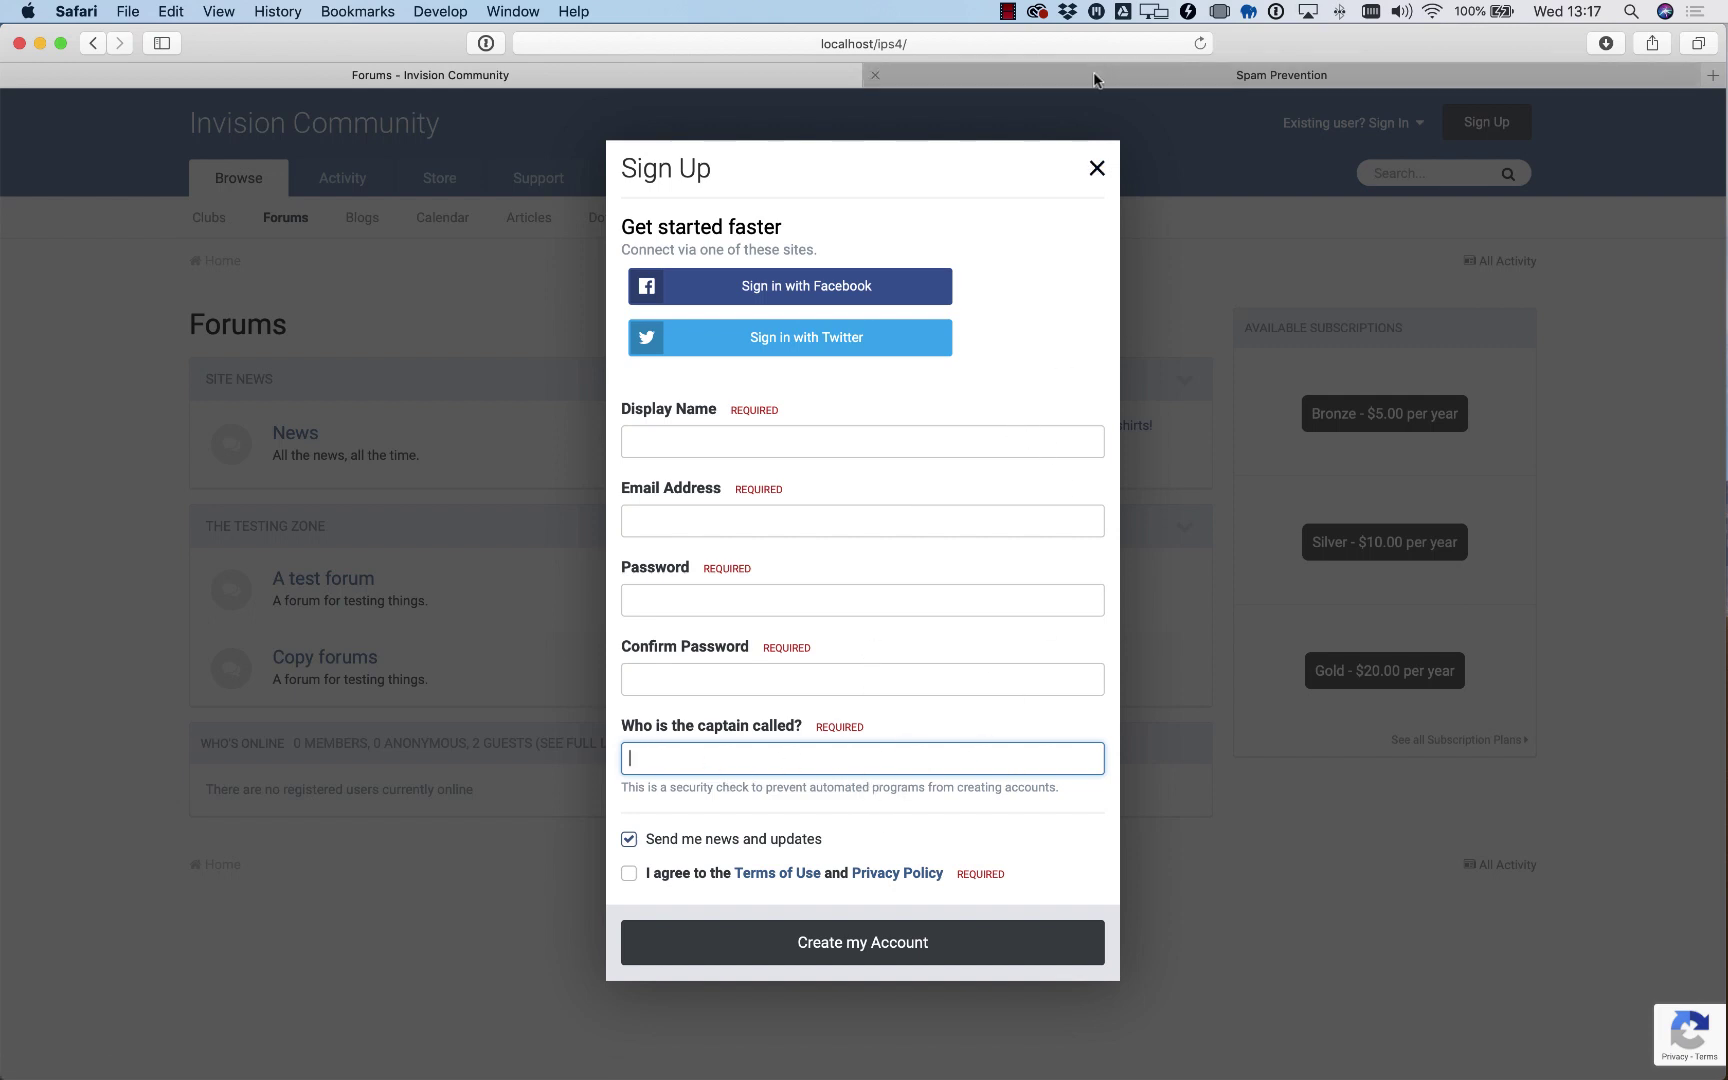
left_click(1097, 168)
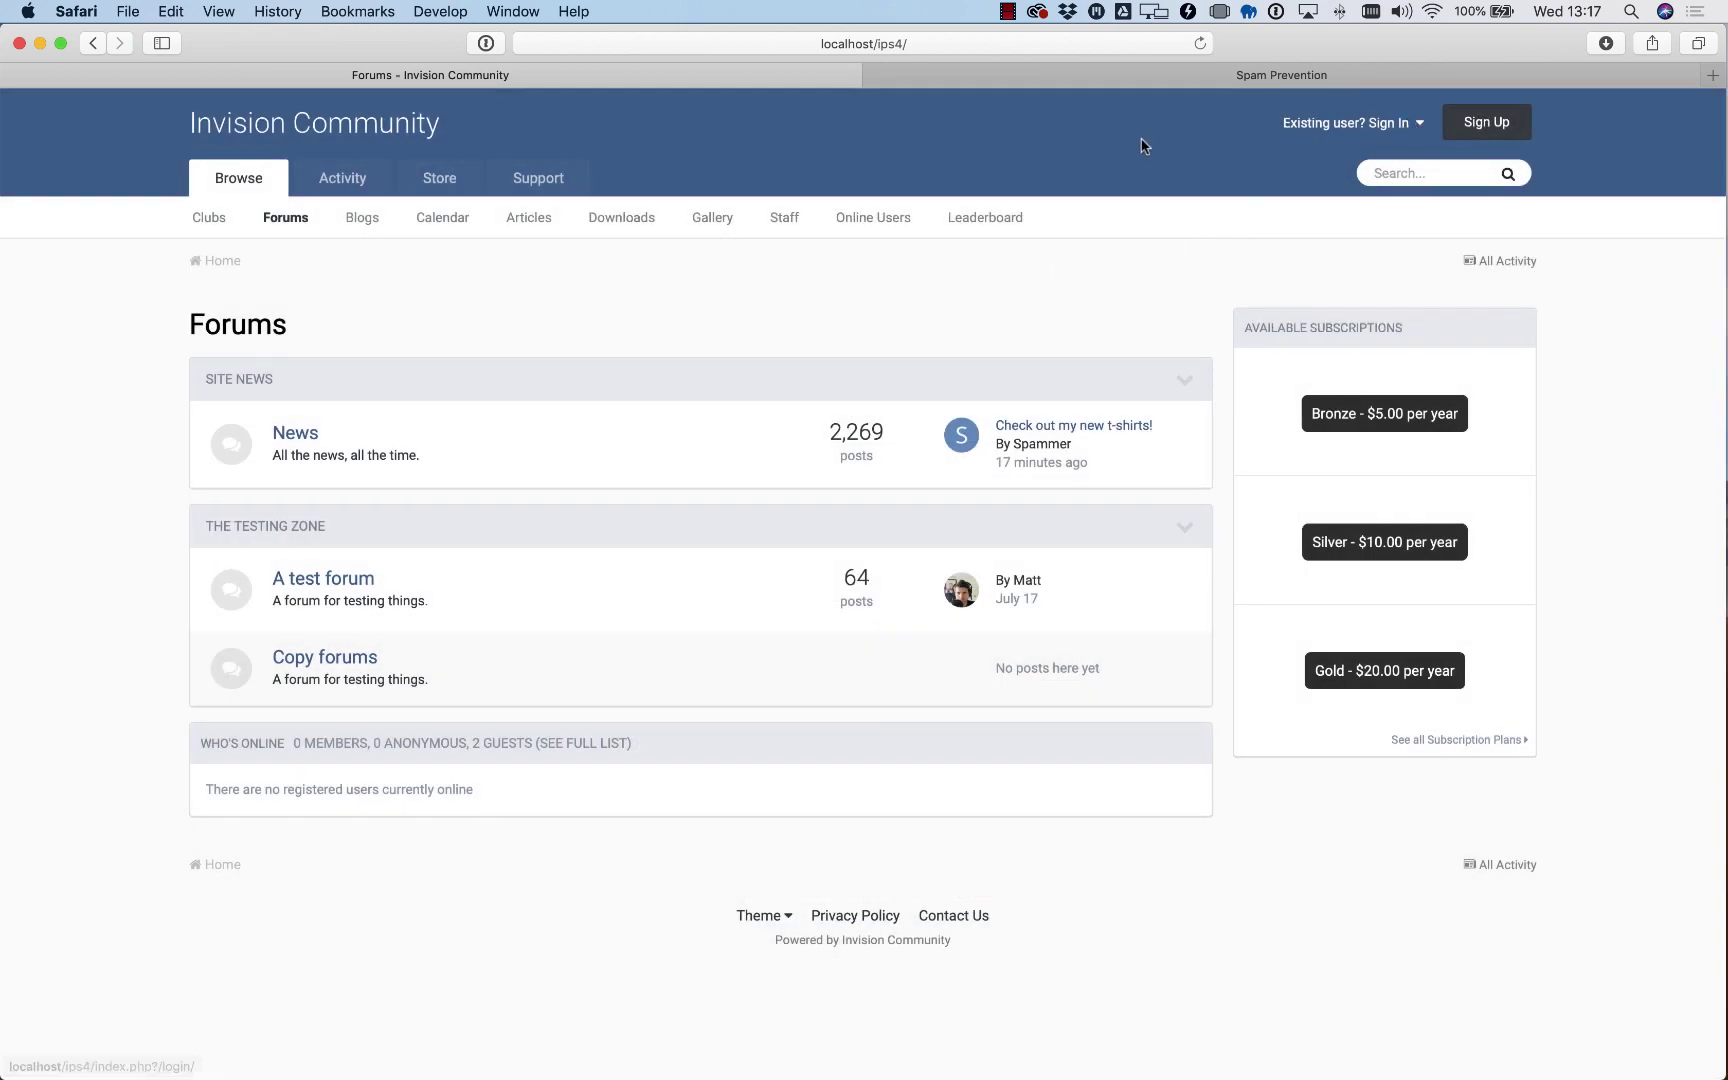
Step: Show the Flagging Spammers settings that restrict new content and hide flagged members' posts
left_click(976, 78)
left_click(505, 289)
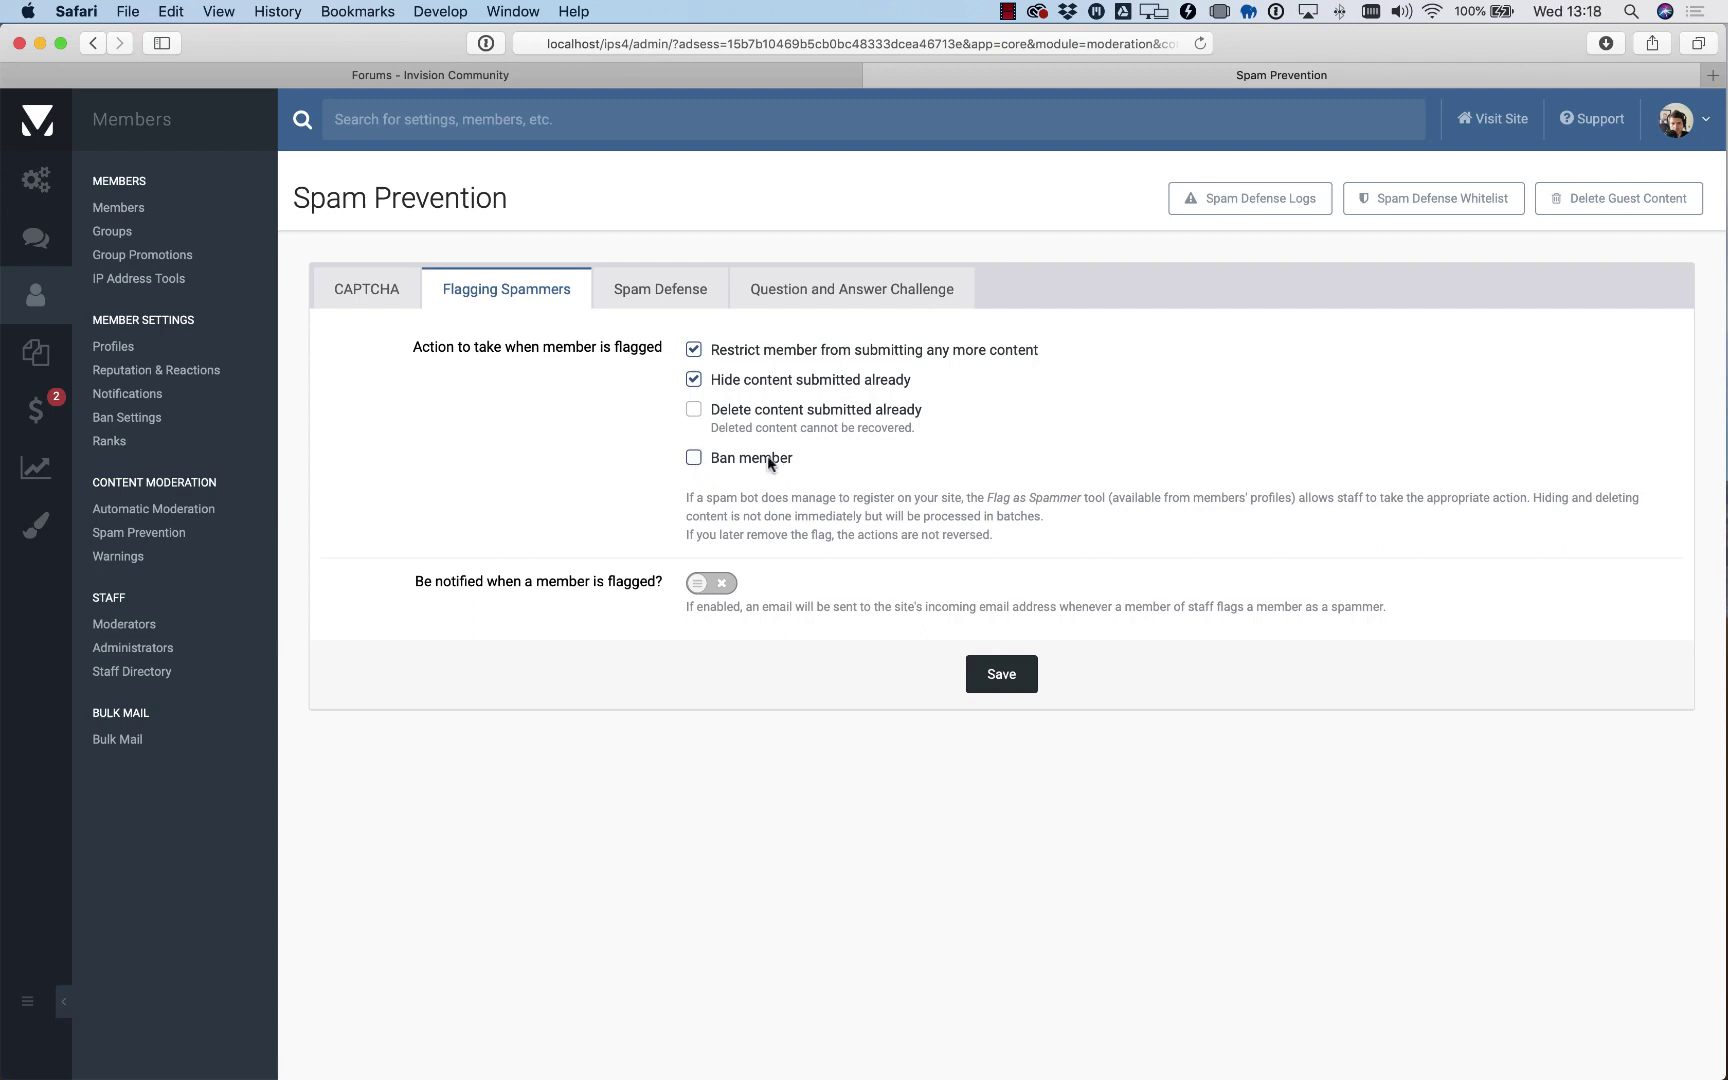
Step: Sign in to the public forum with the administrator's display name and password
left_click(738, 80)
left_click(1424, 125)
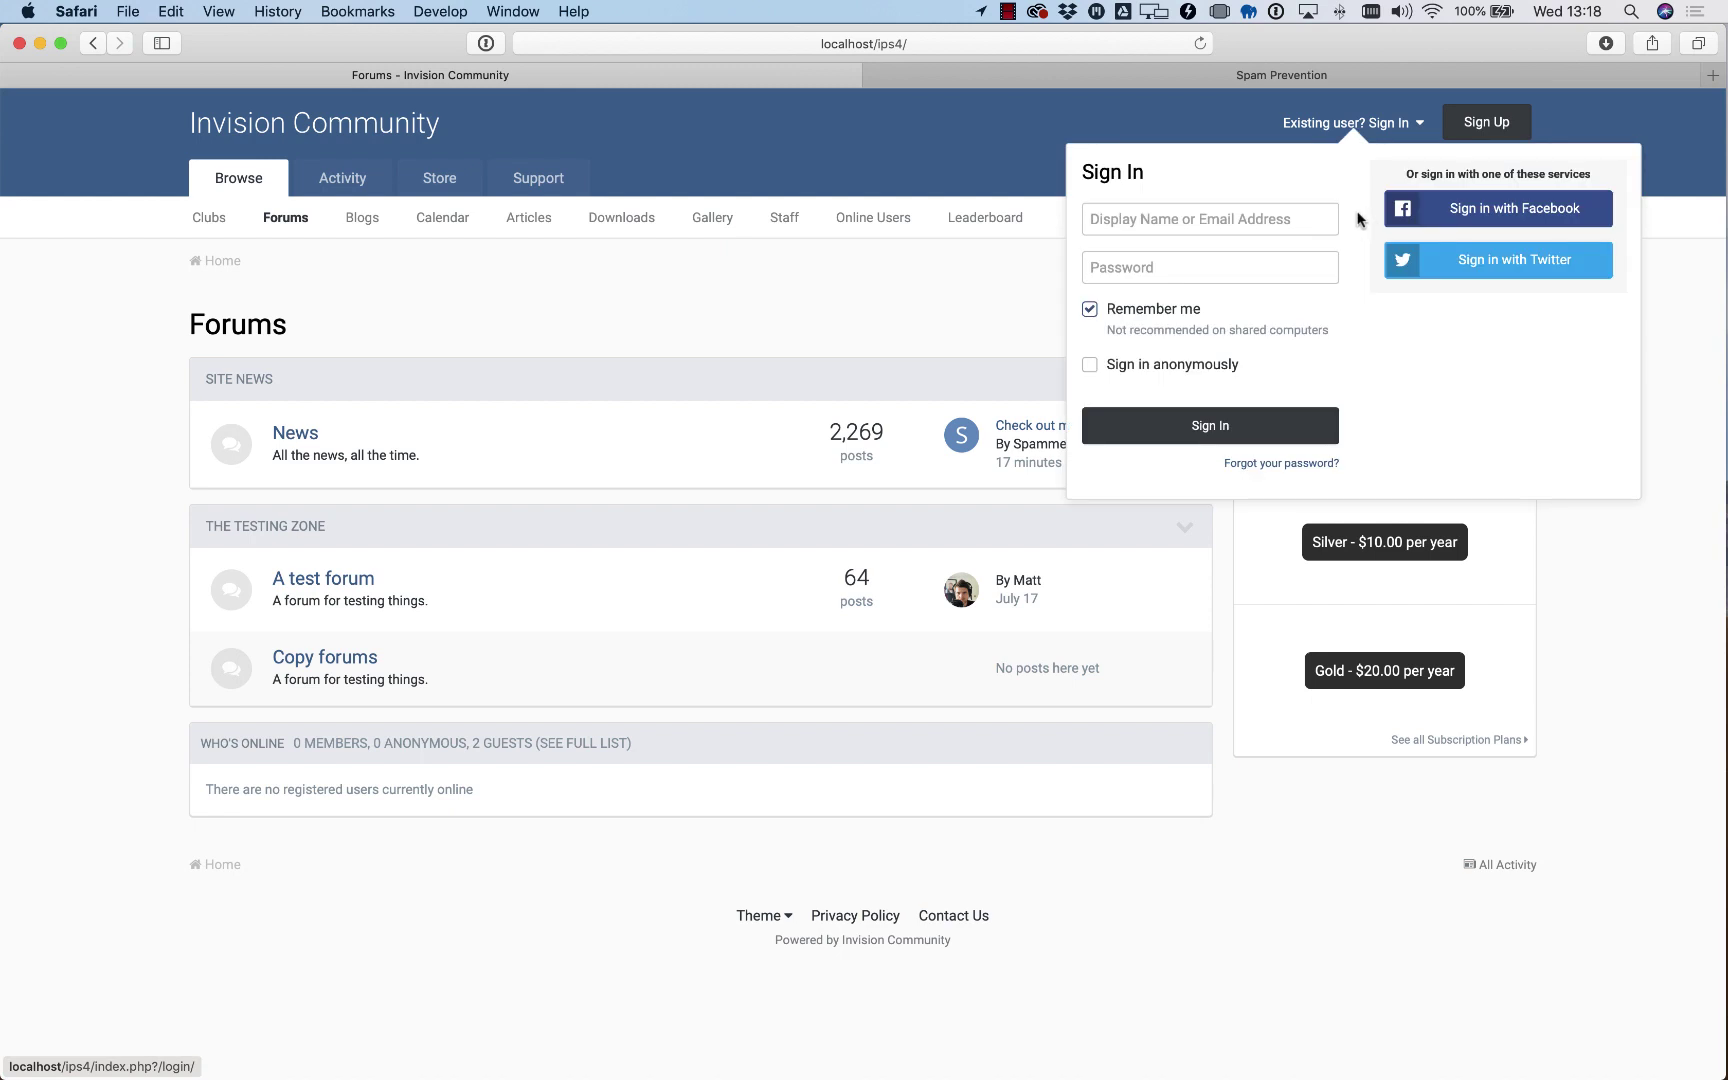
left_click(1260, 222)
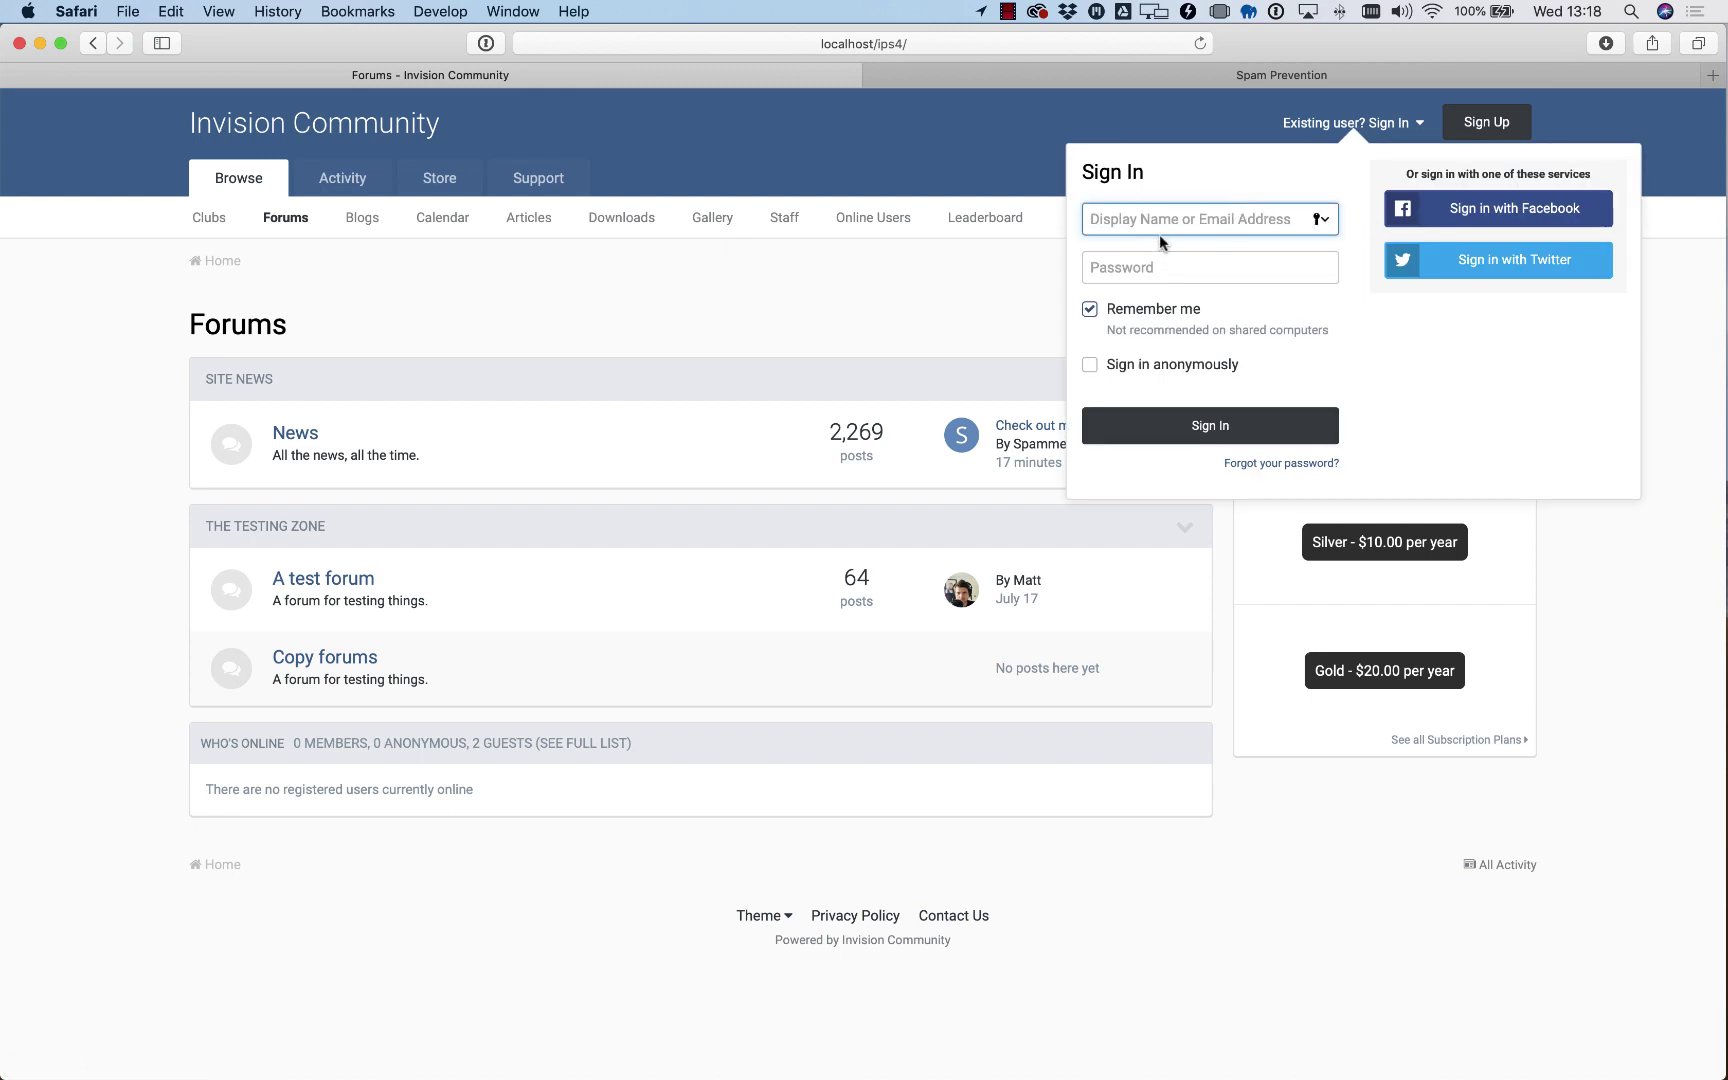
type("matt")
key("Tab")
type("p")
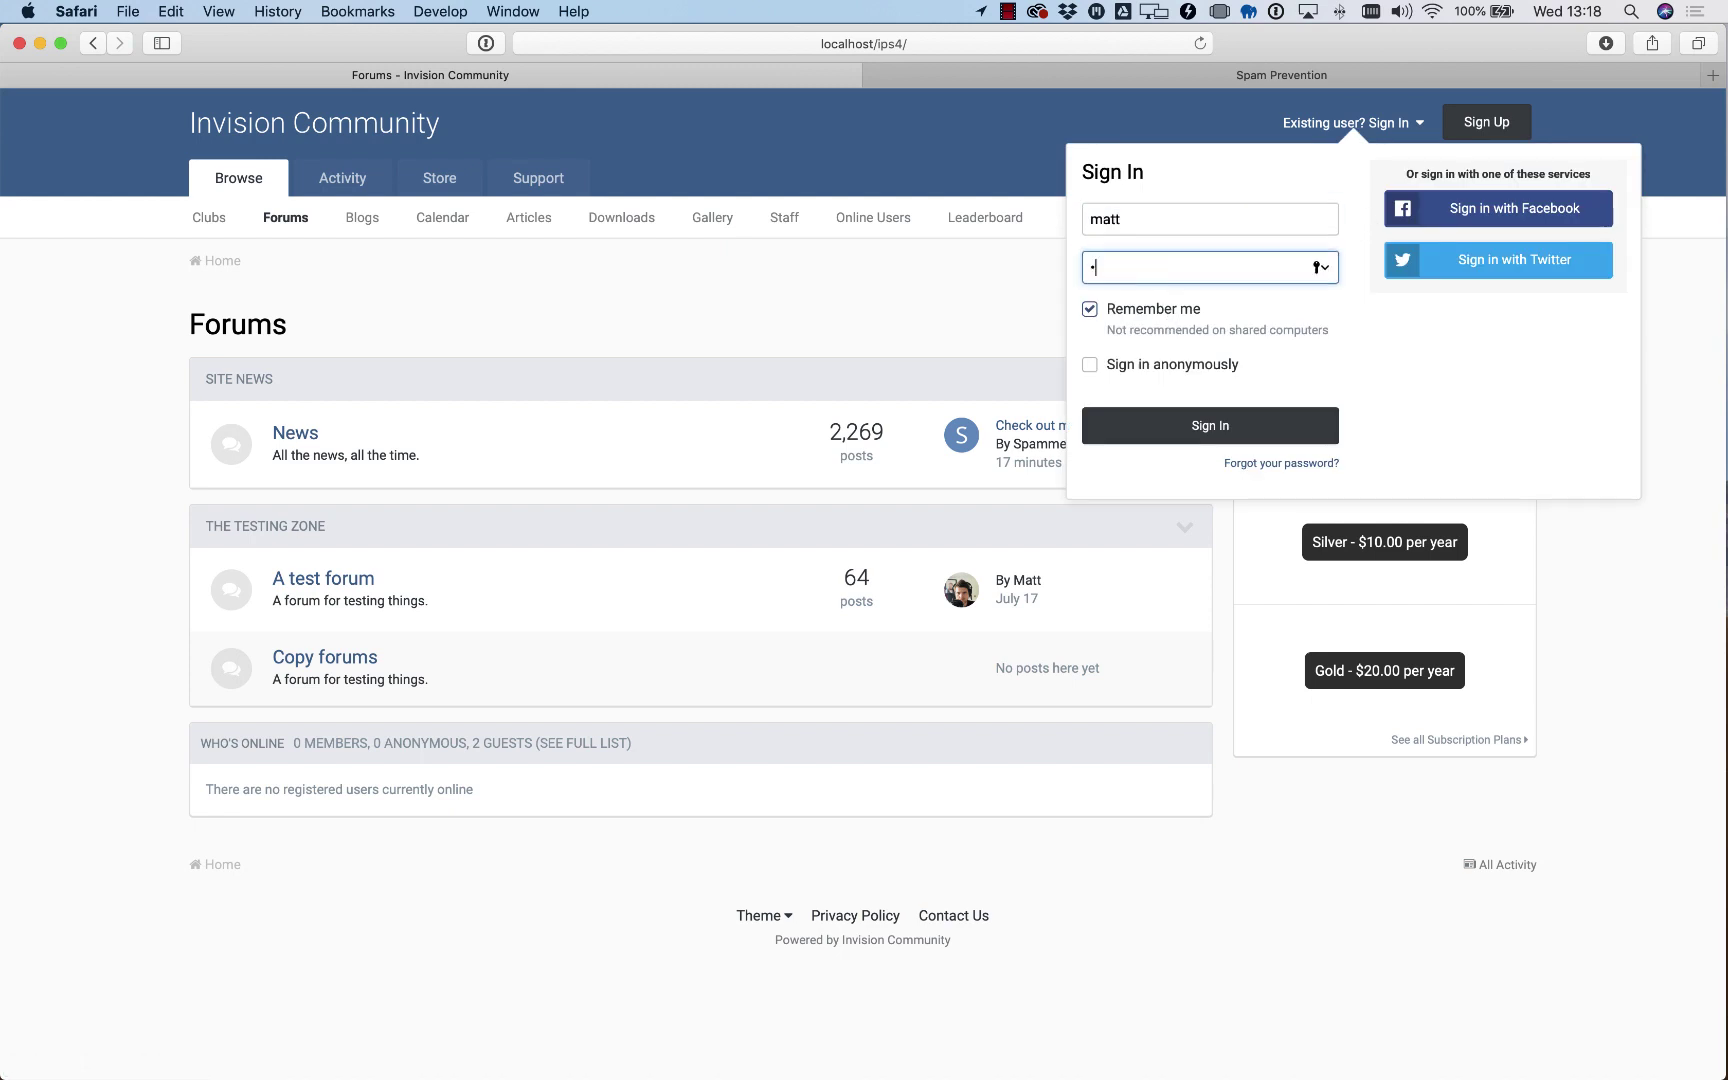
key("Return")
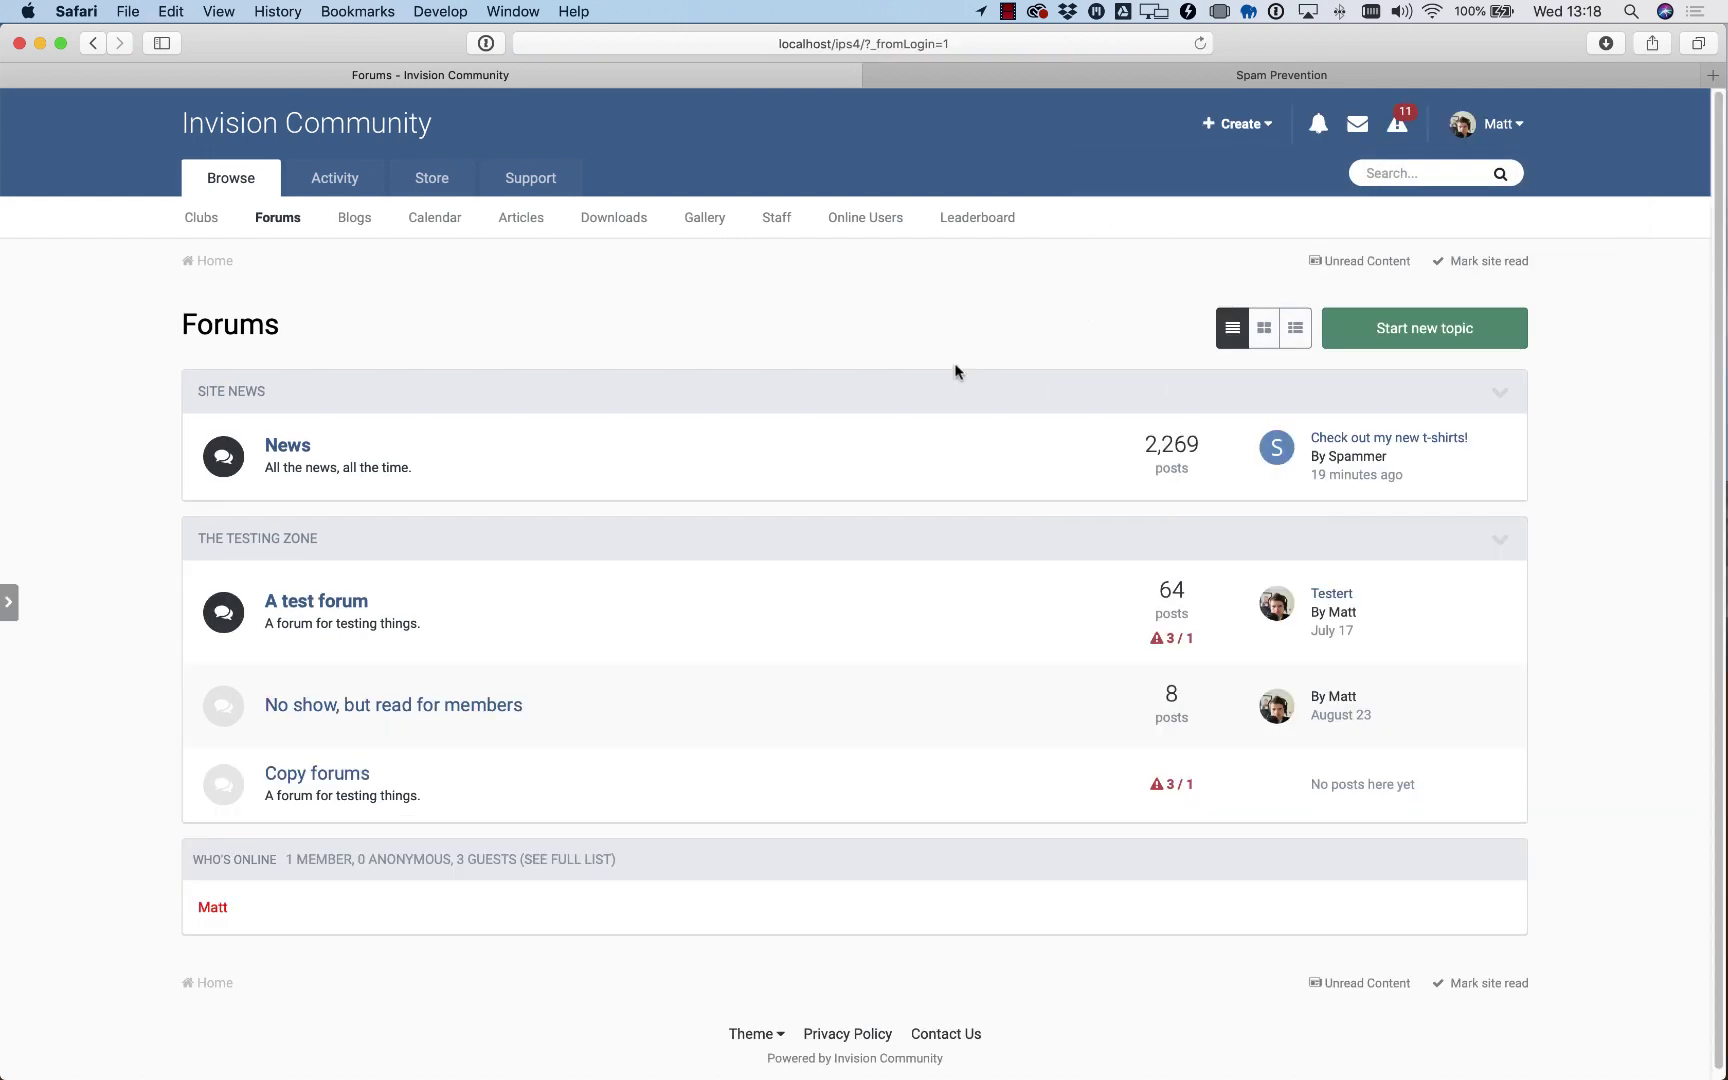
Step: Flag the author of 'Check out my new t-shirts!' as a spammer from their profile
left_click(1386, 440)
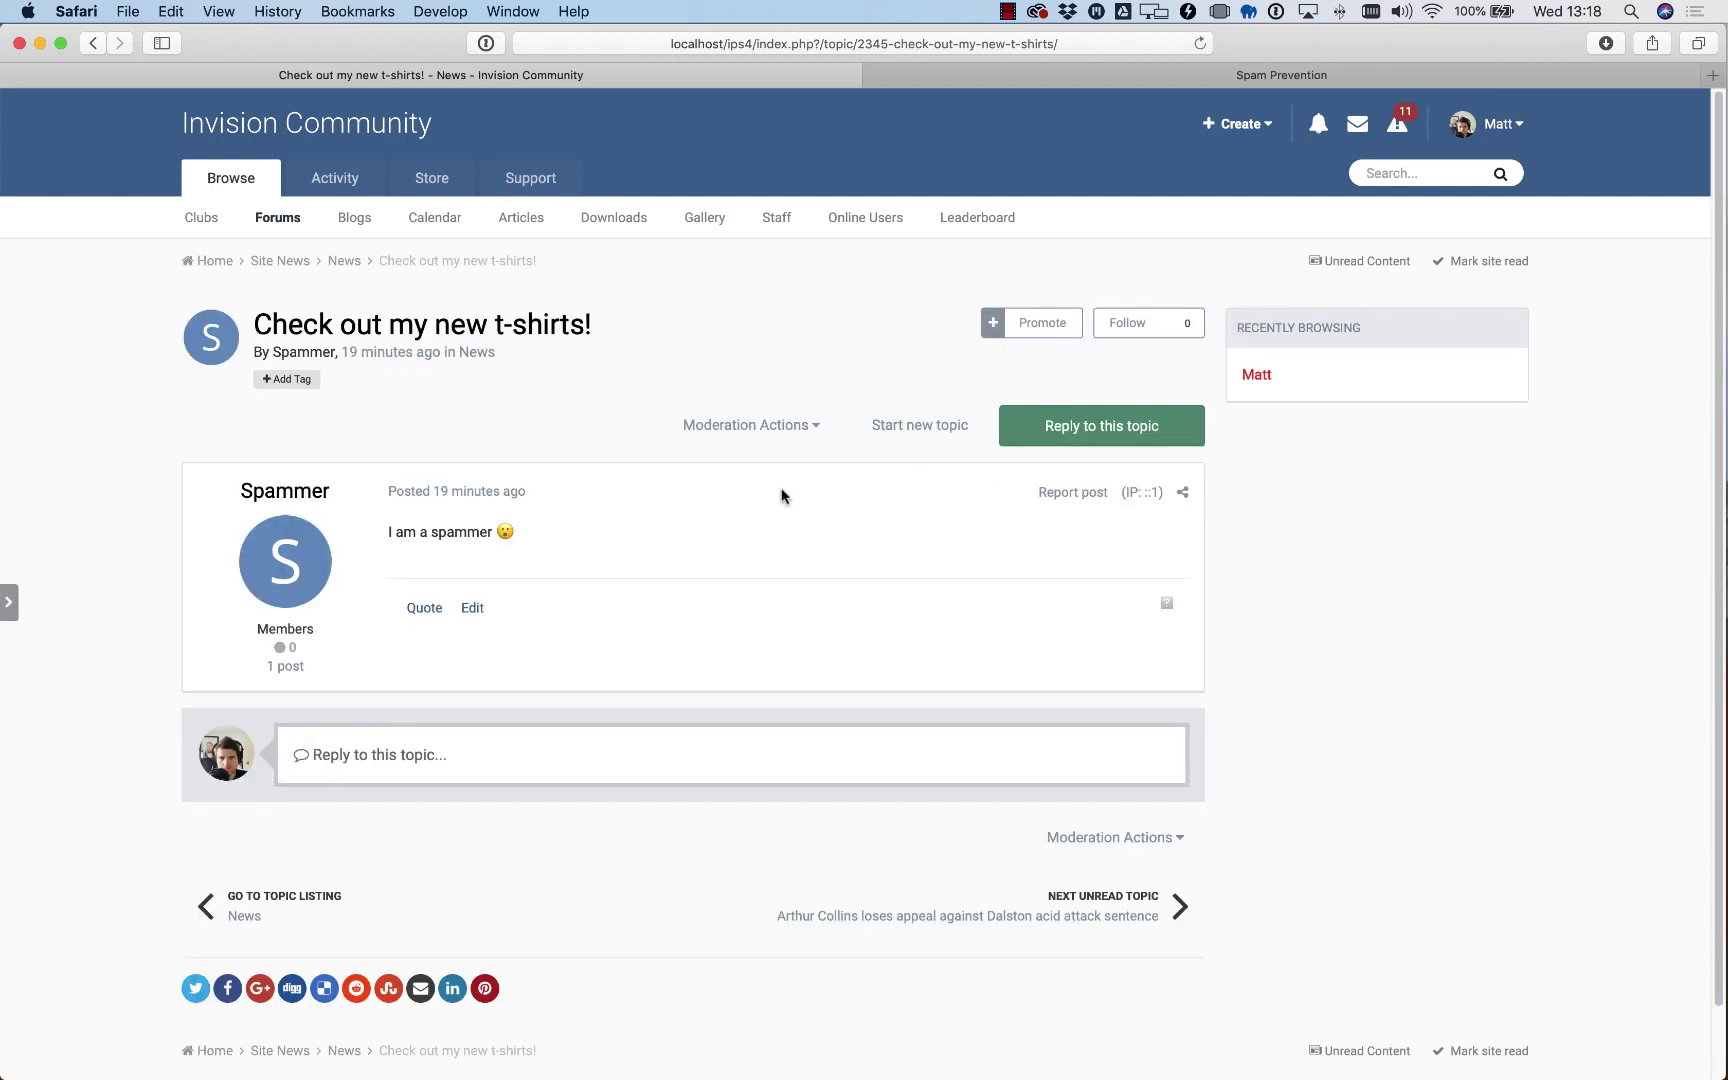
left_click(258, 492)
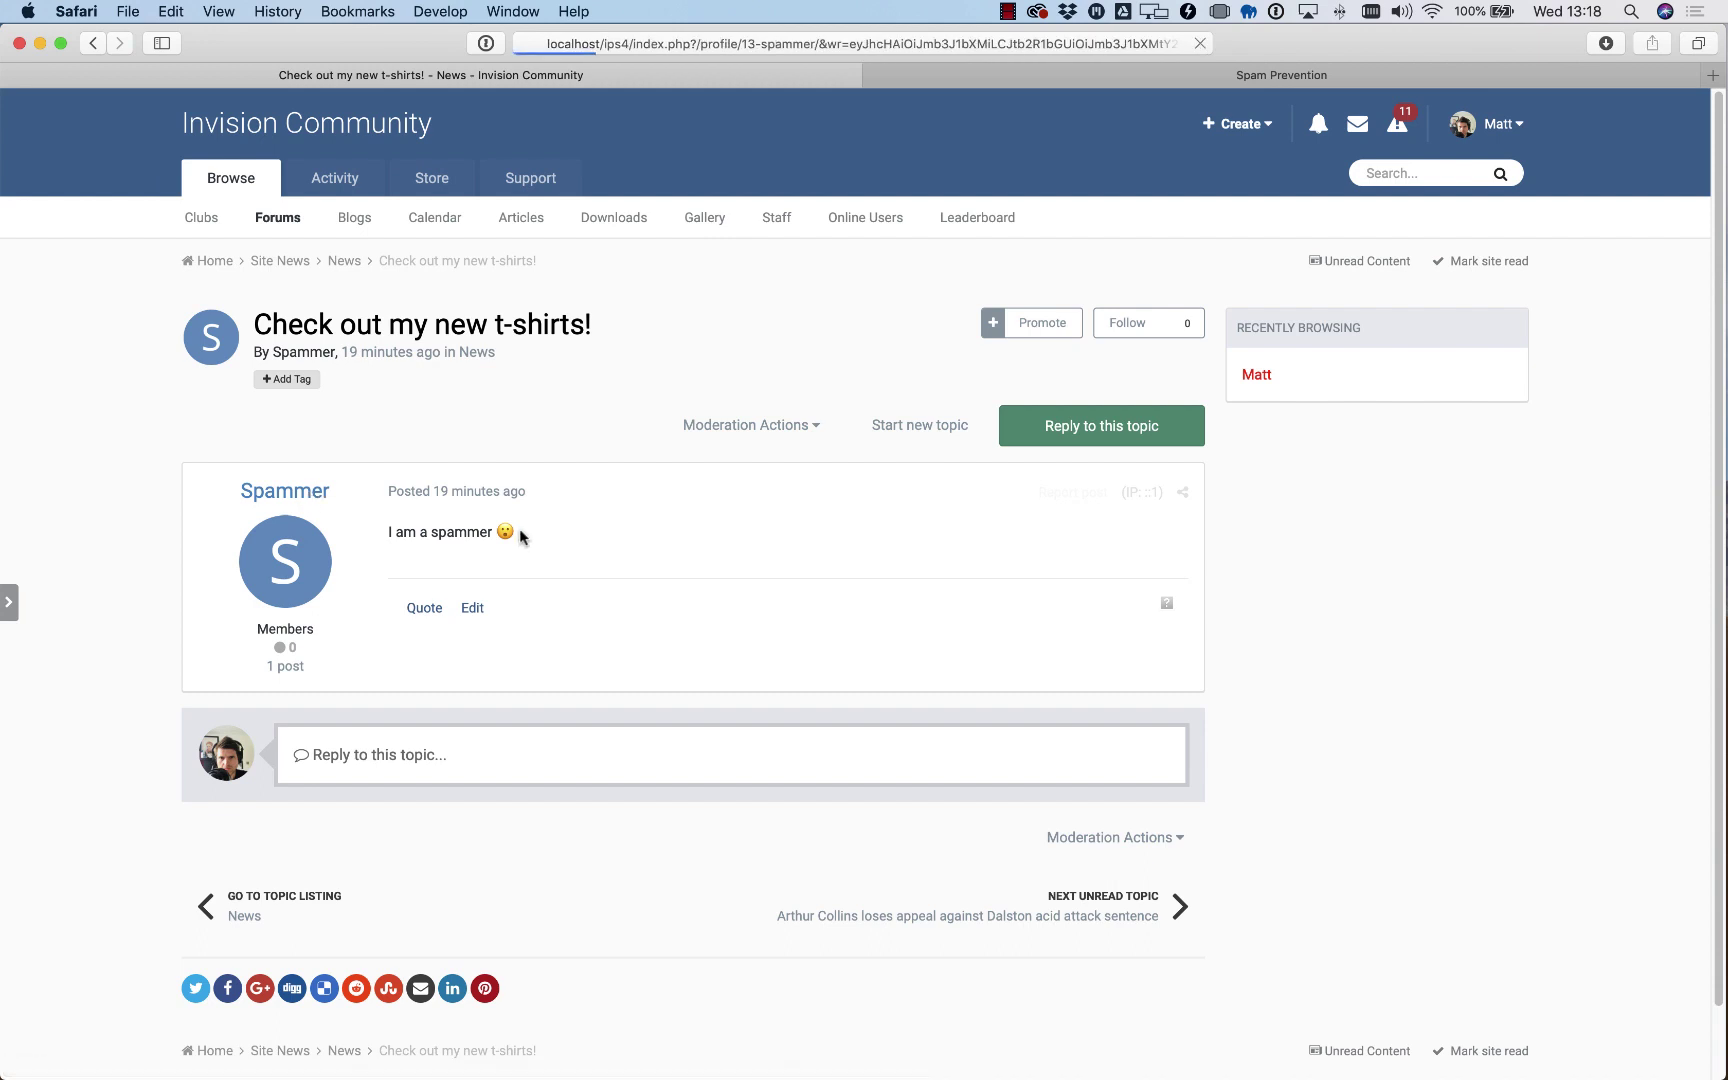
scroll(559, 540, "down", 3)
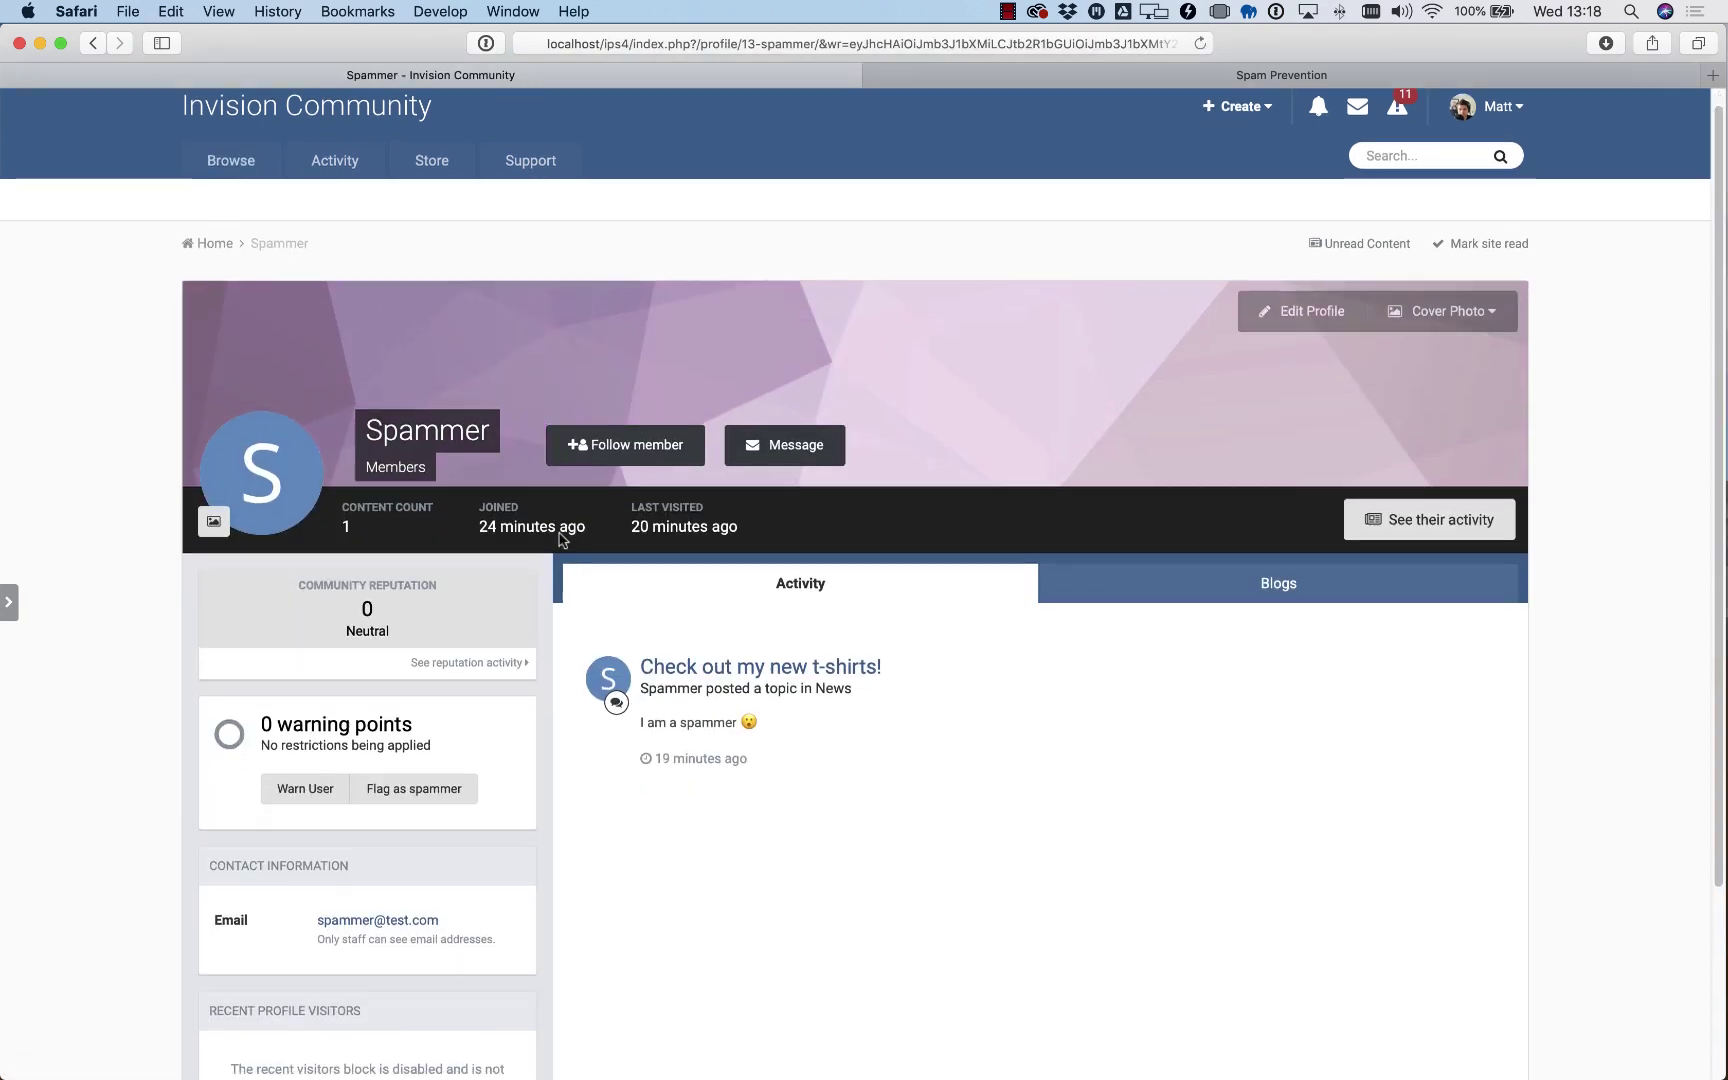
scroll(559, 540, "down", 2)
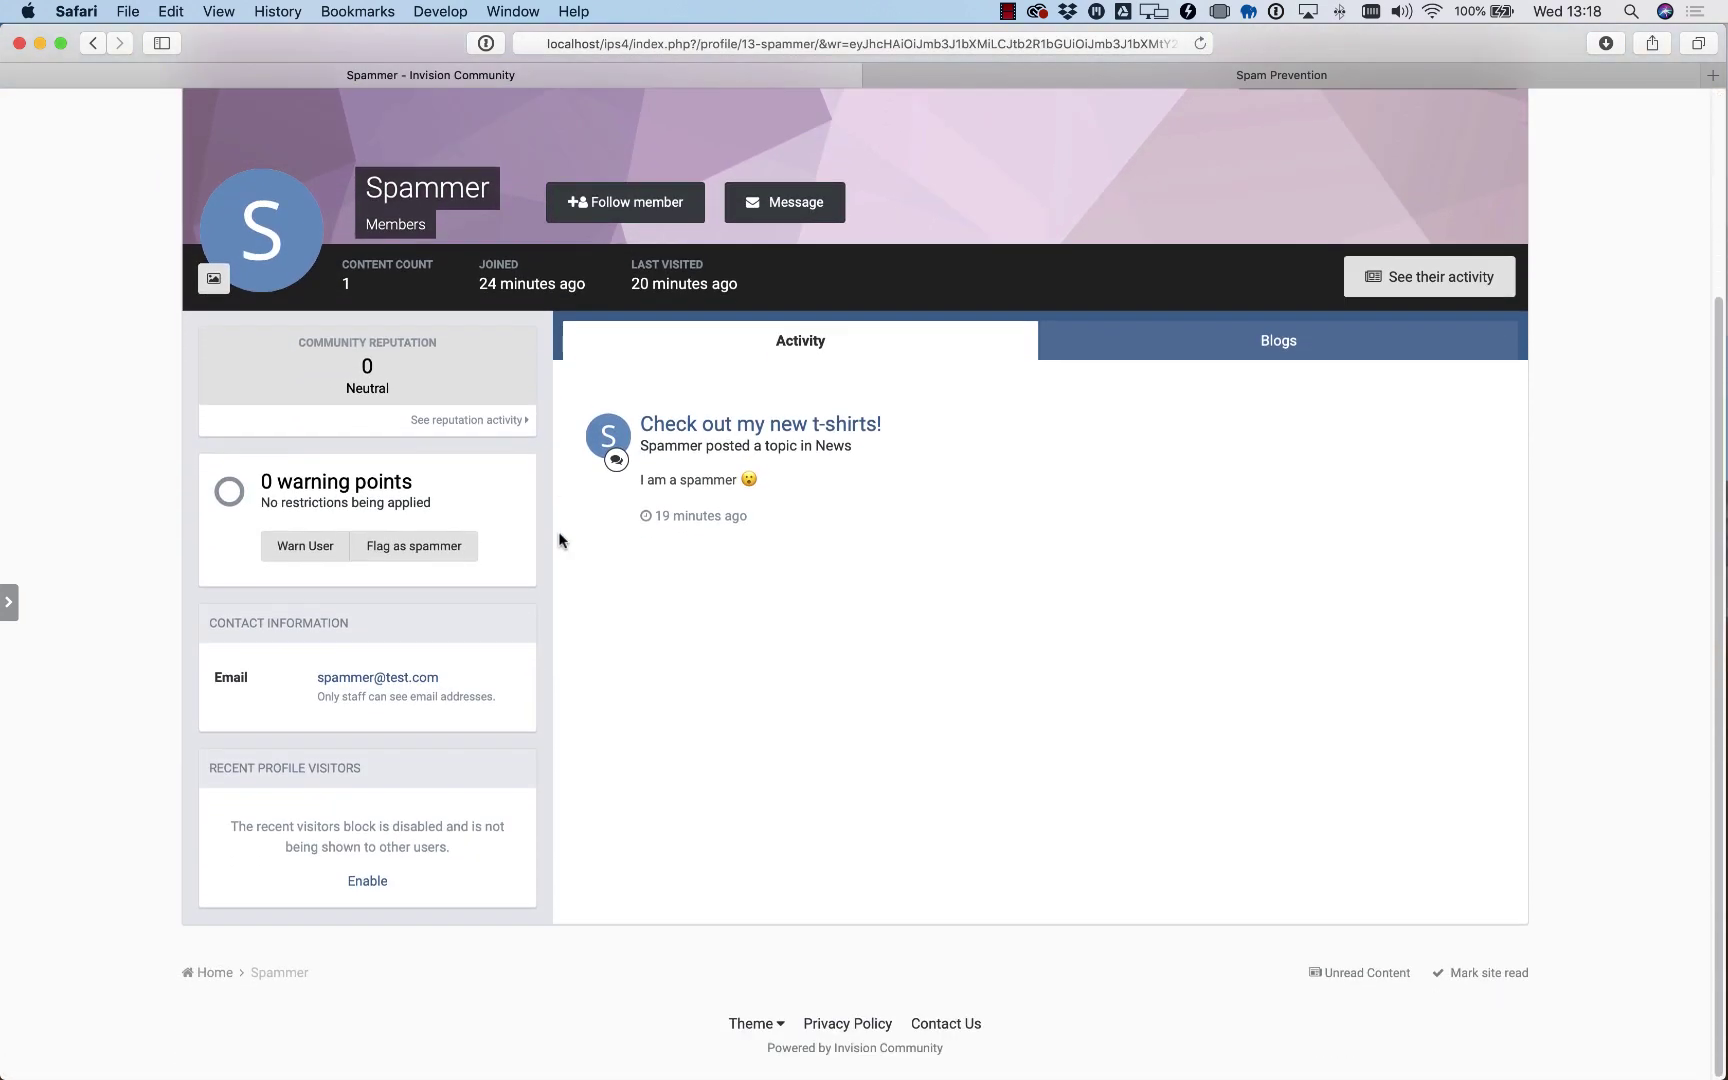
left_click(444, 548)
left_click(1034, 301)
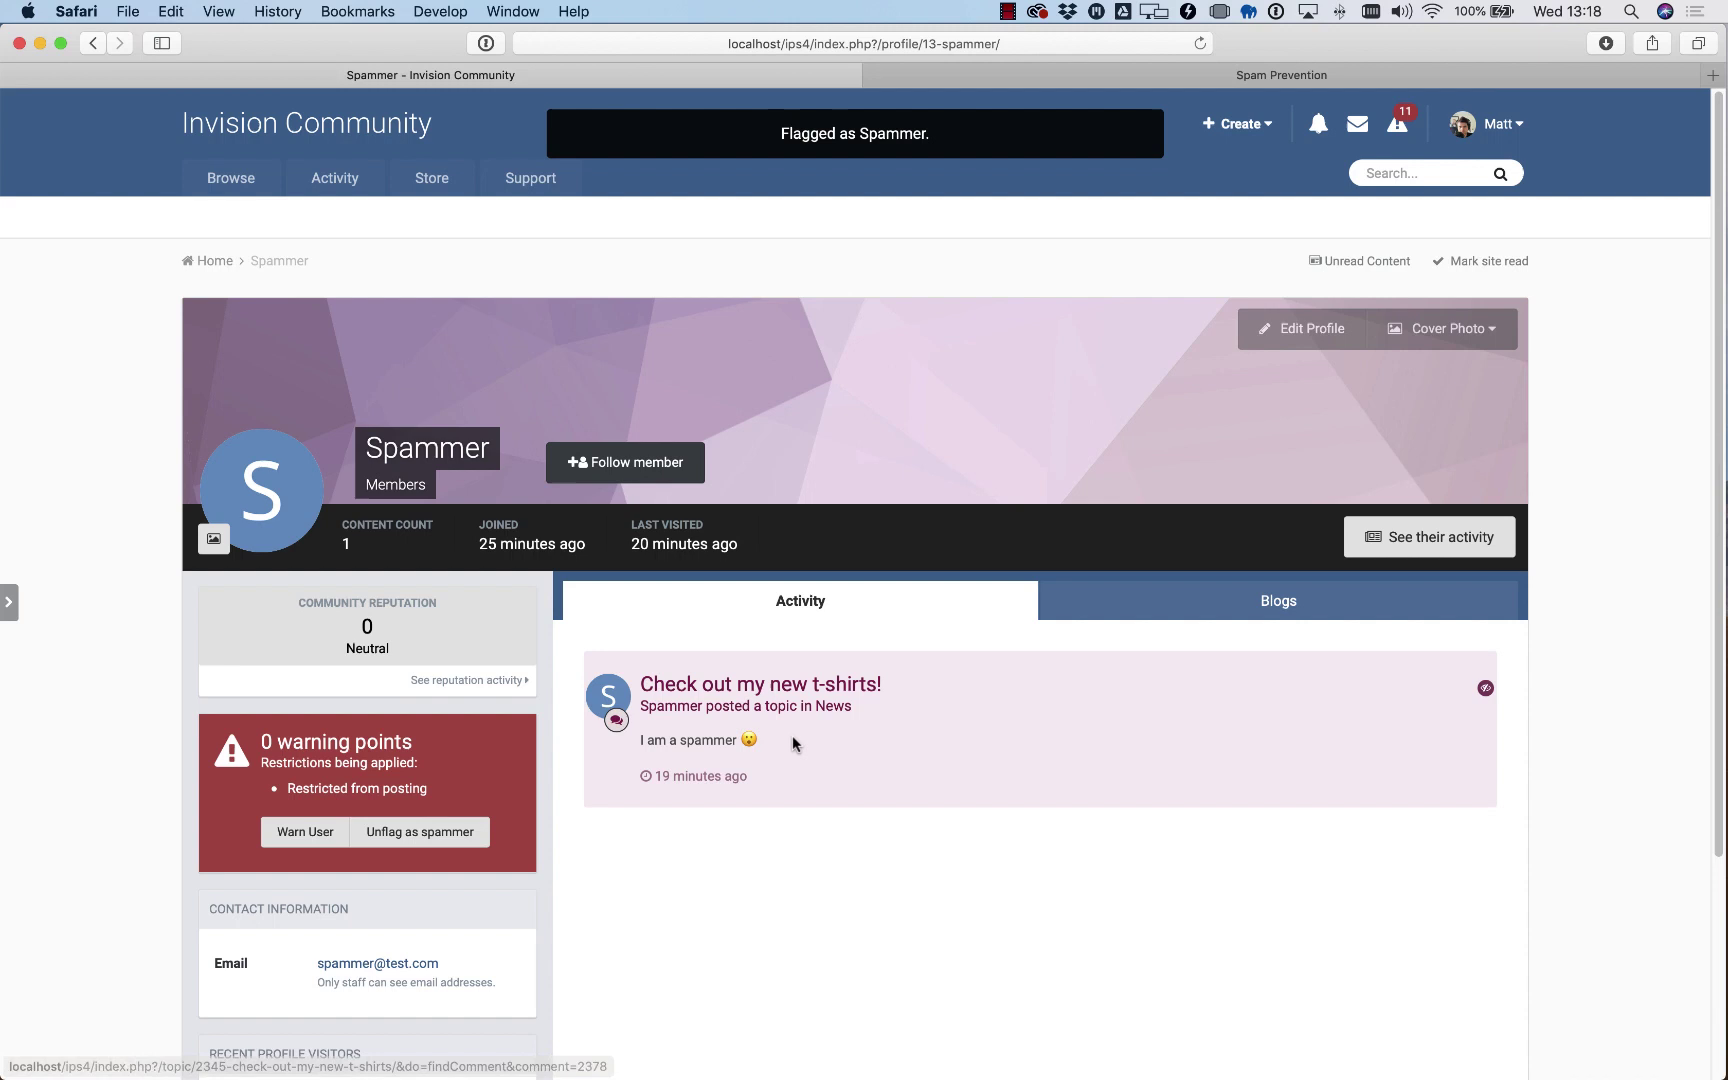
Step: Open the hidden 'Check out my new t-shirts!' topic, return to News, and select it for moderation
left_click(830, 688)
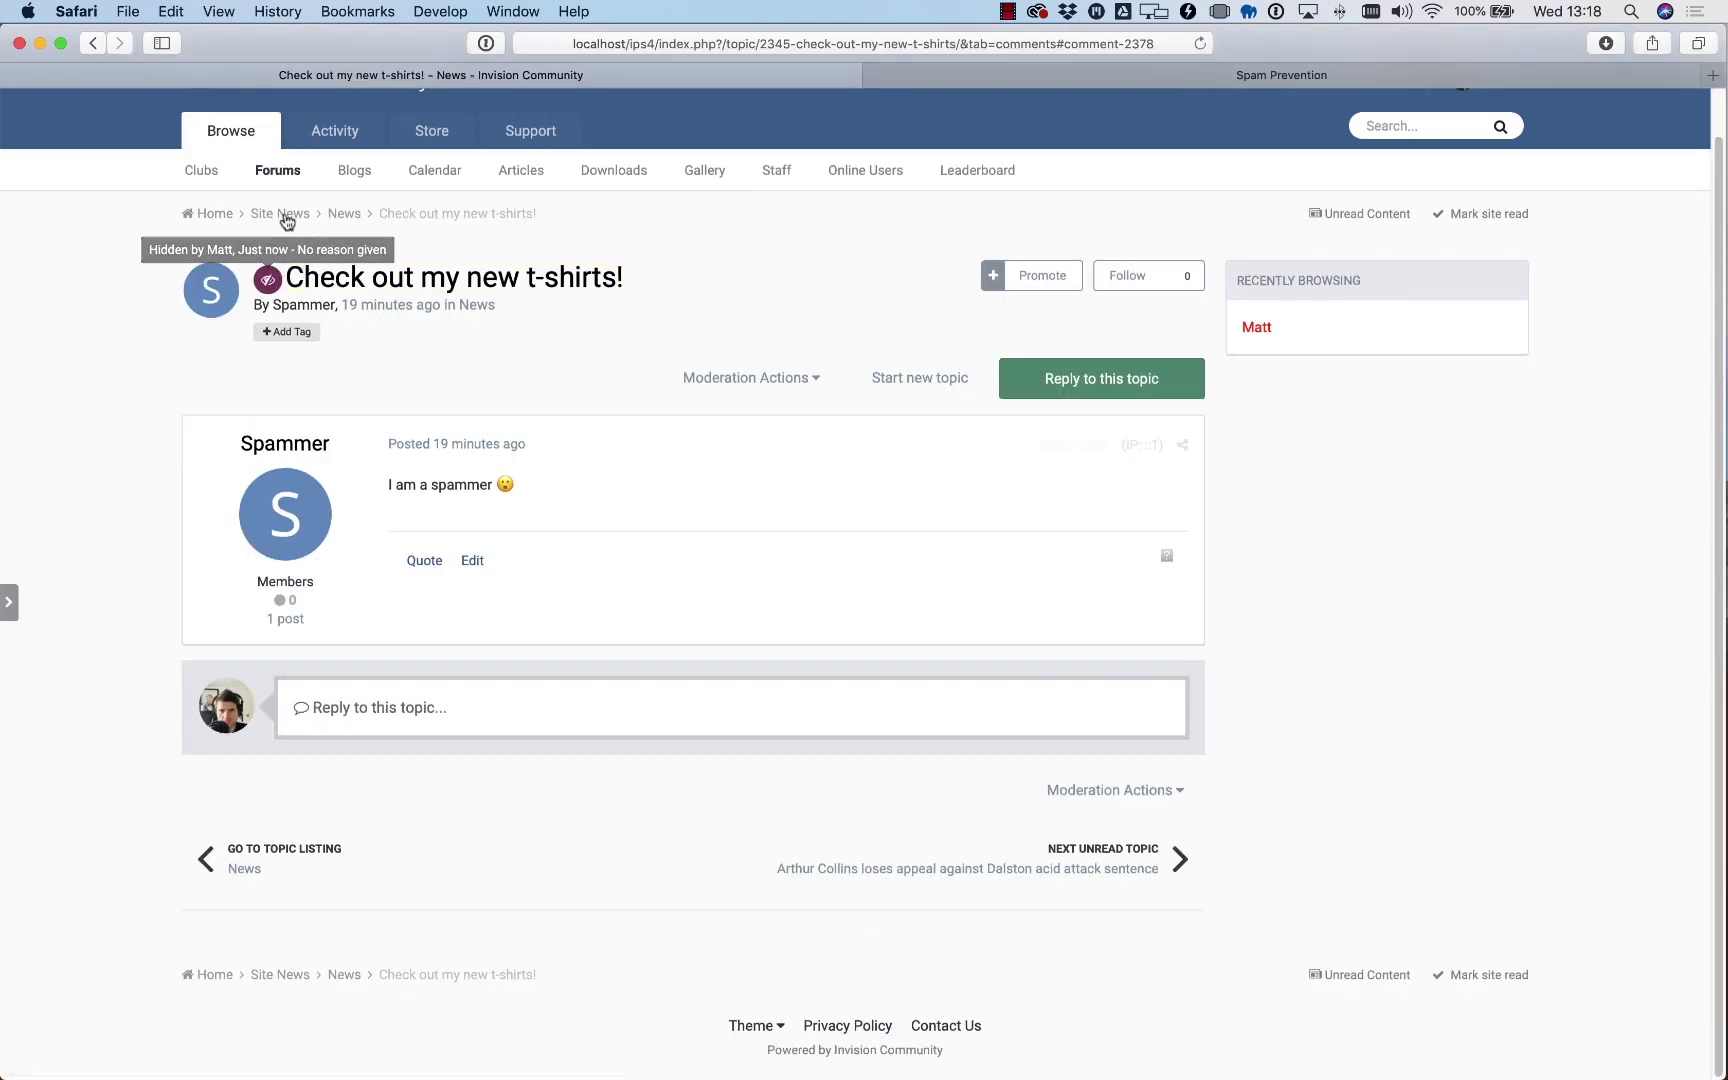
left_click(334, 216)
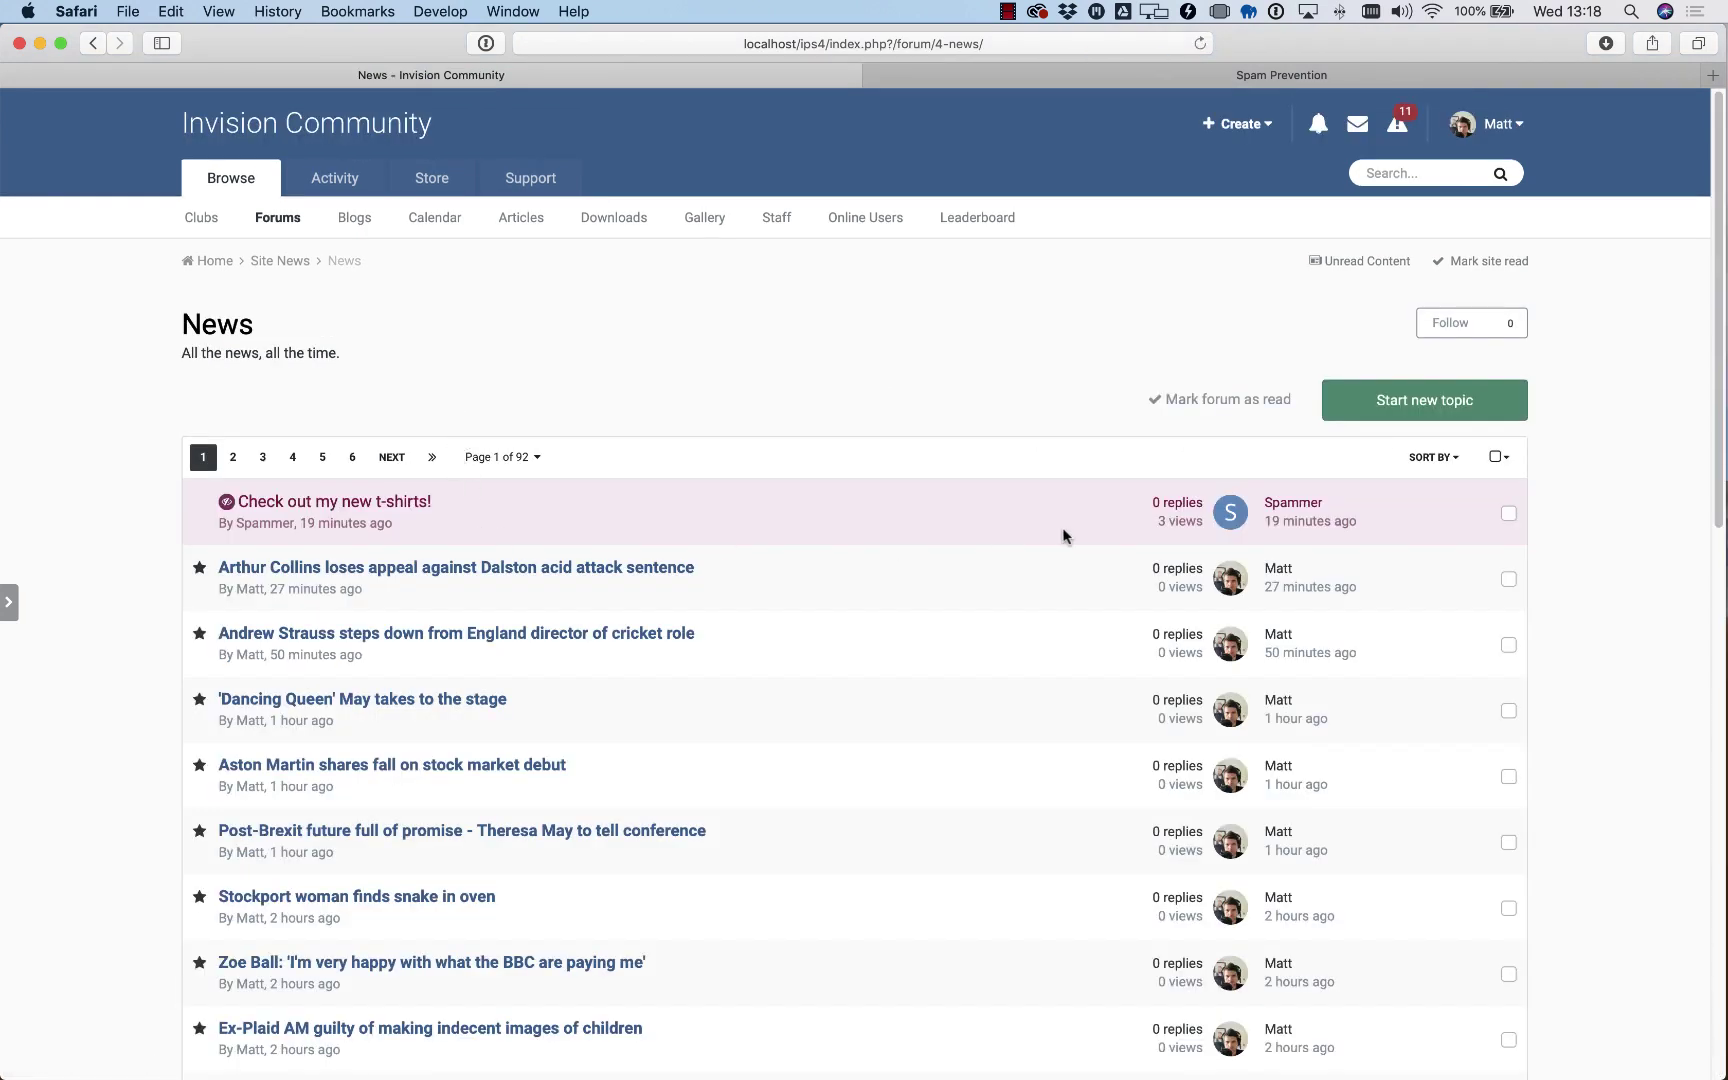
left_click(1508, 513)
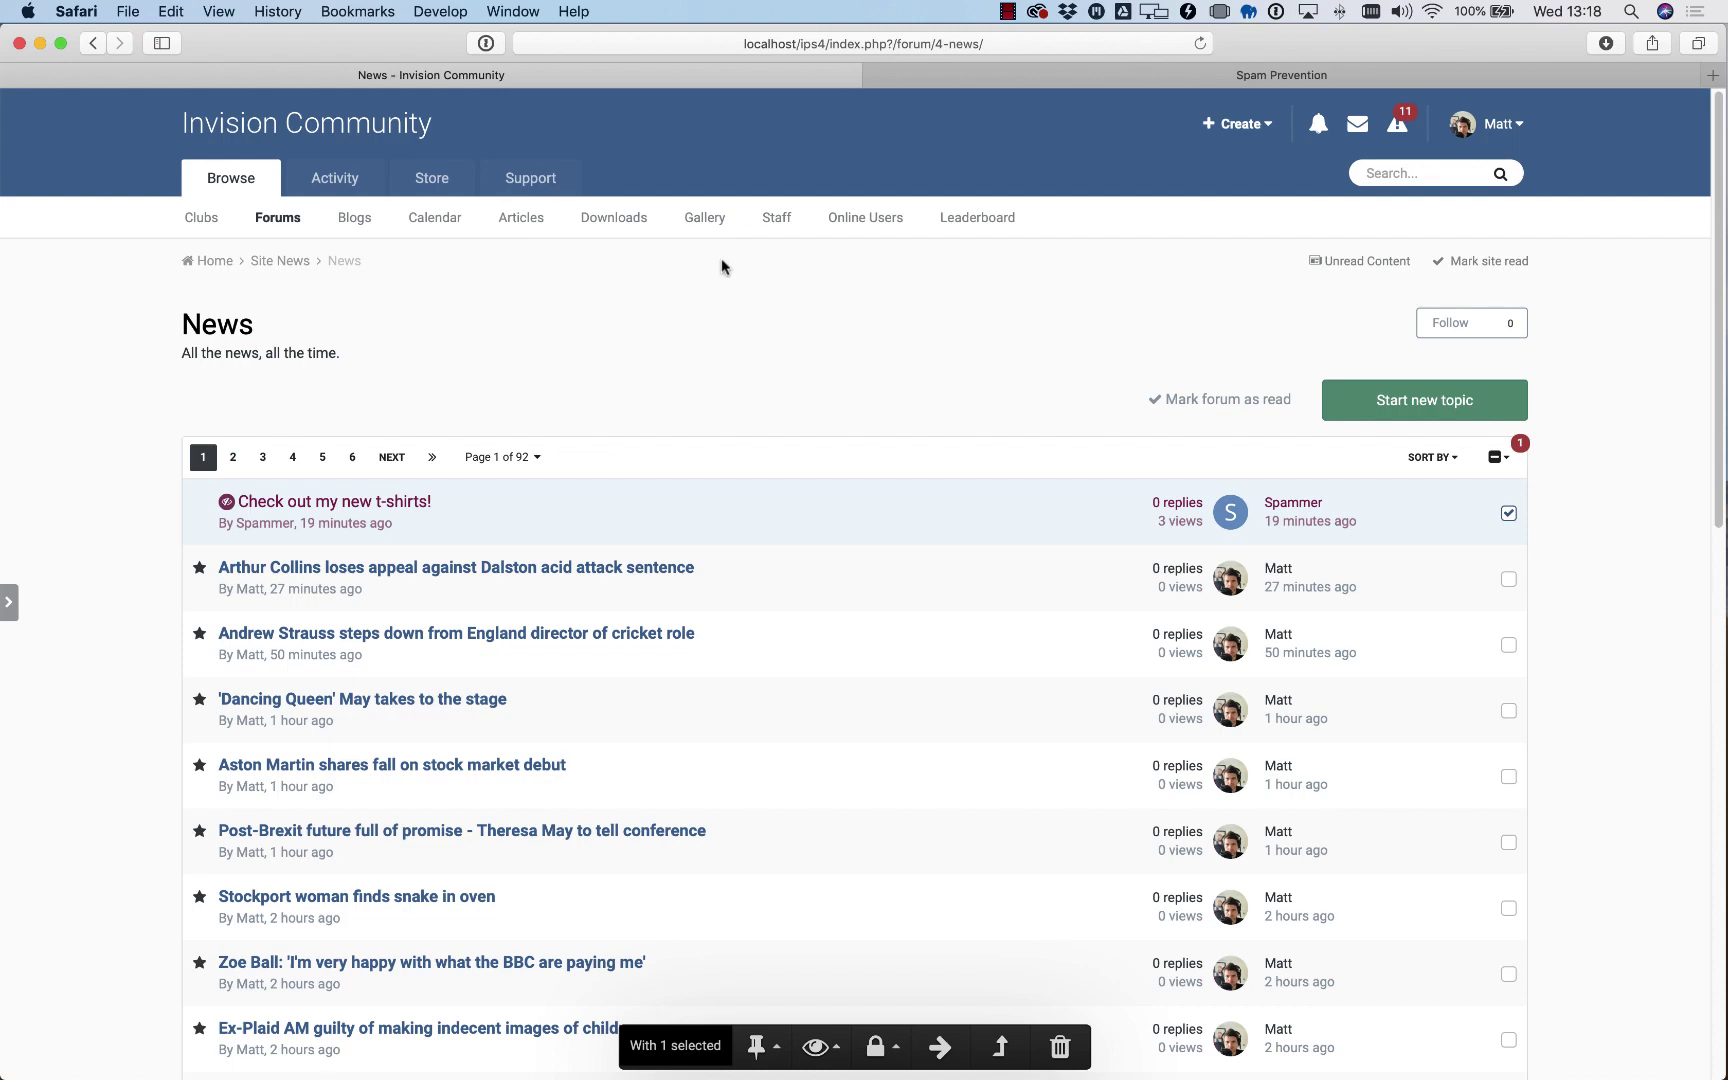
Step: In Spam Prevention, toggle Delete content submitted already, then switch Ban member on and back off
left_click(992, 75)
left_click(694, 409)
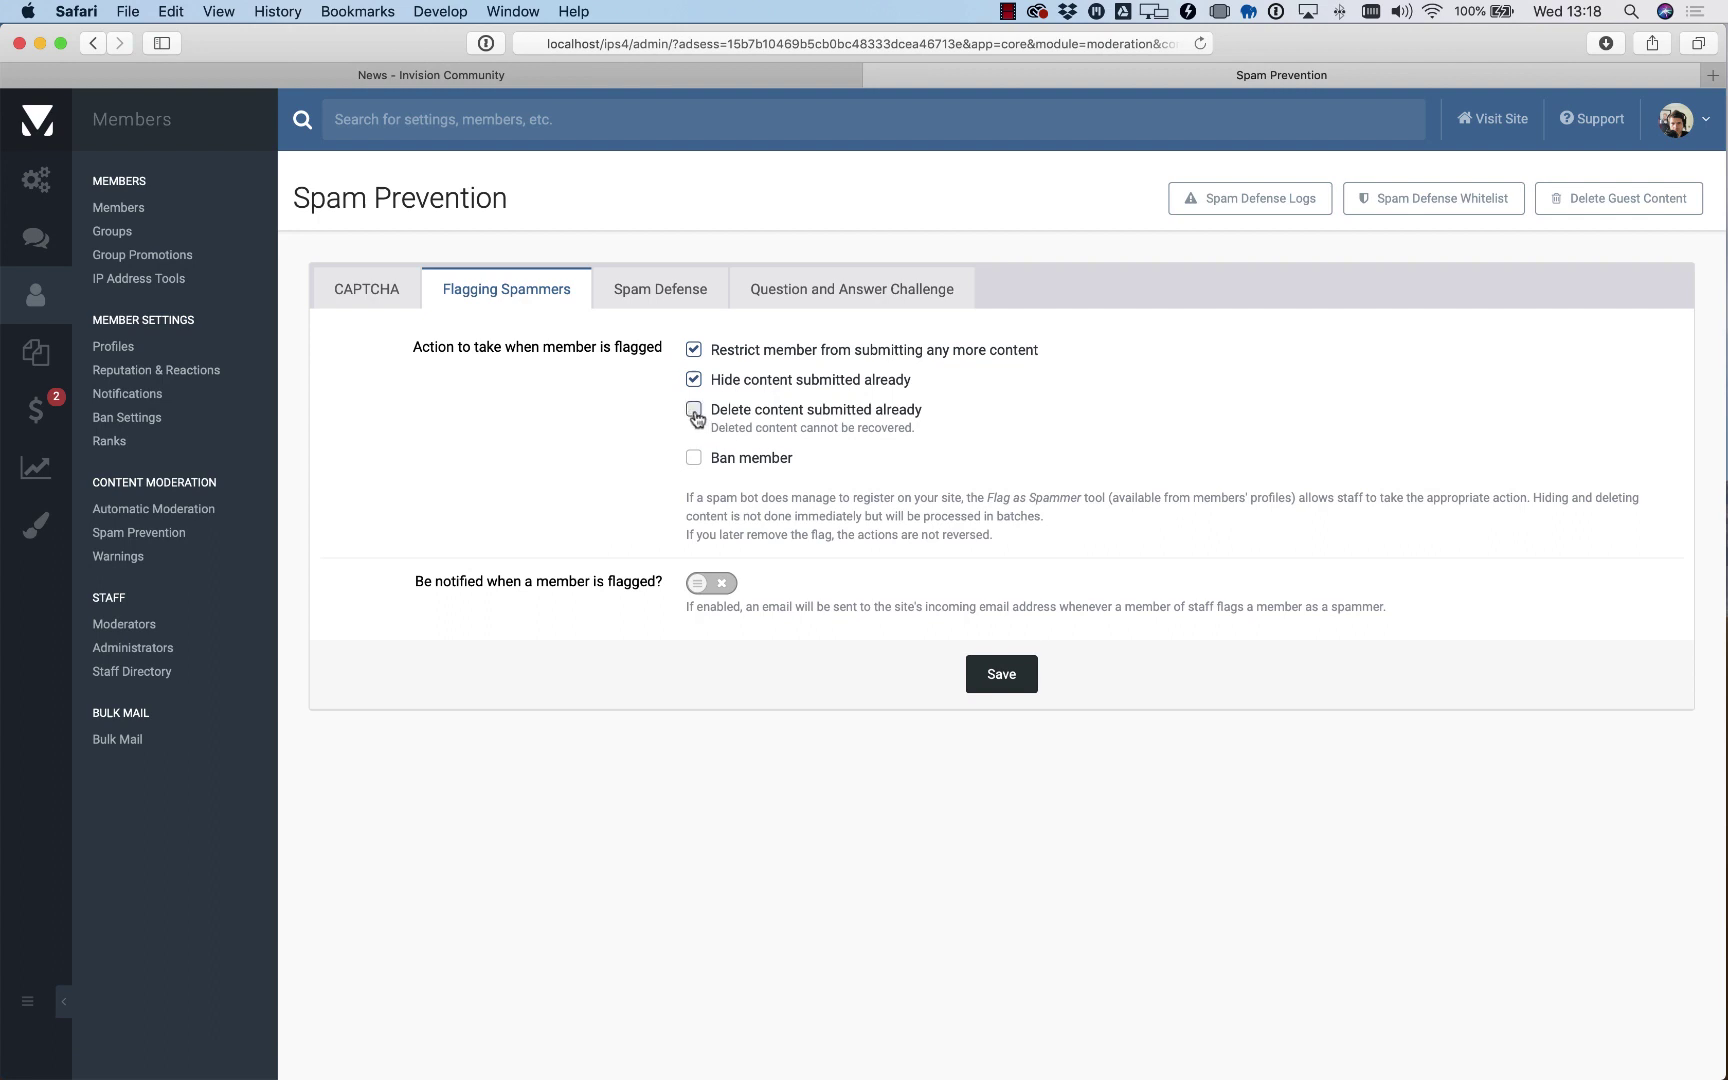
left_click(695, 459)
left_click(694, 458)
Step: Review the 'Members to Full Members after 5 posts' group promotion rule in its edit form
left_click(128, 264)
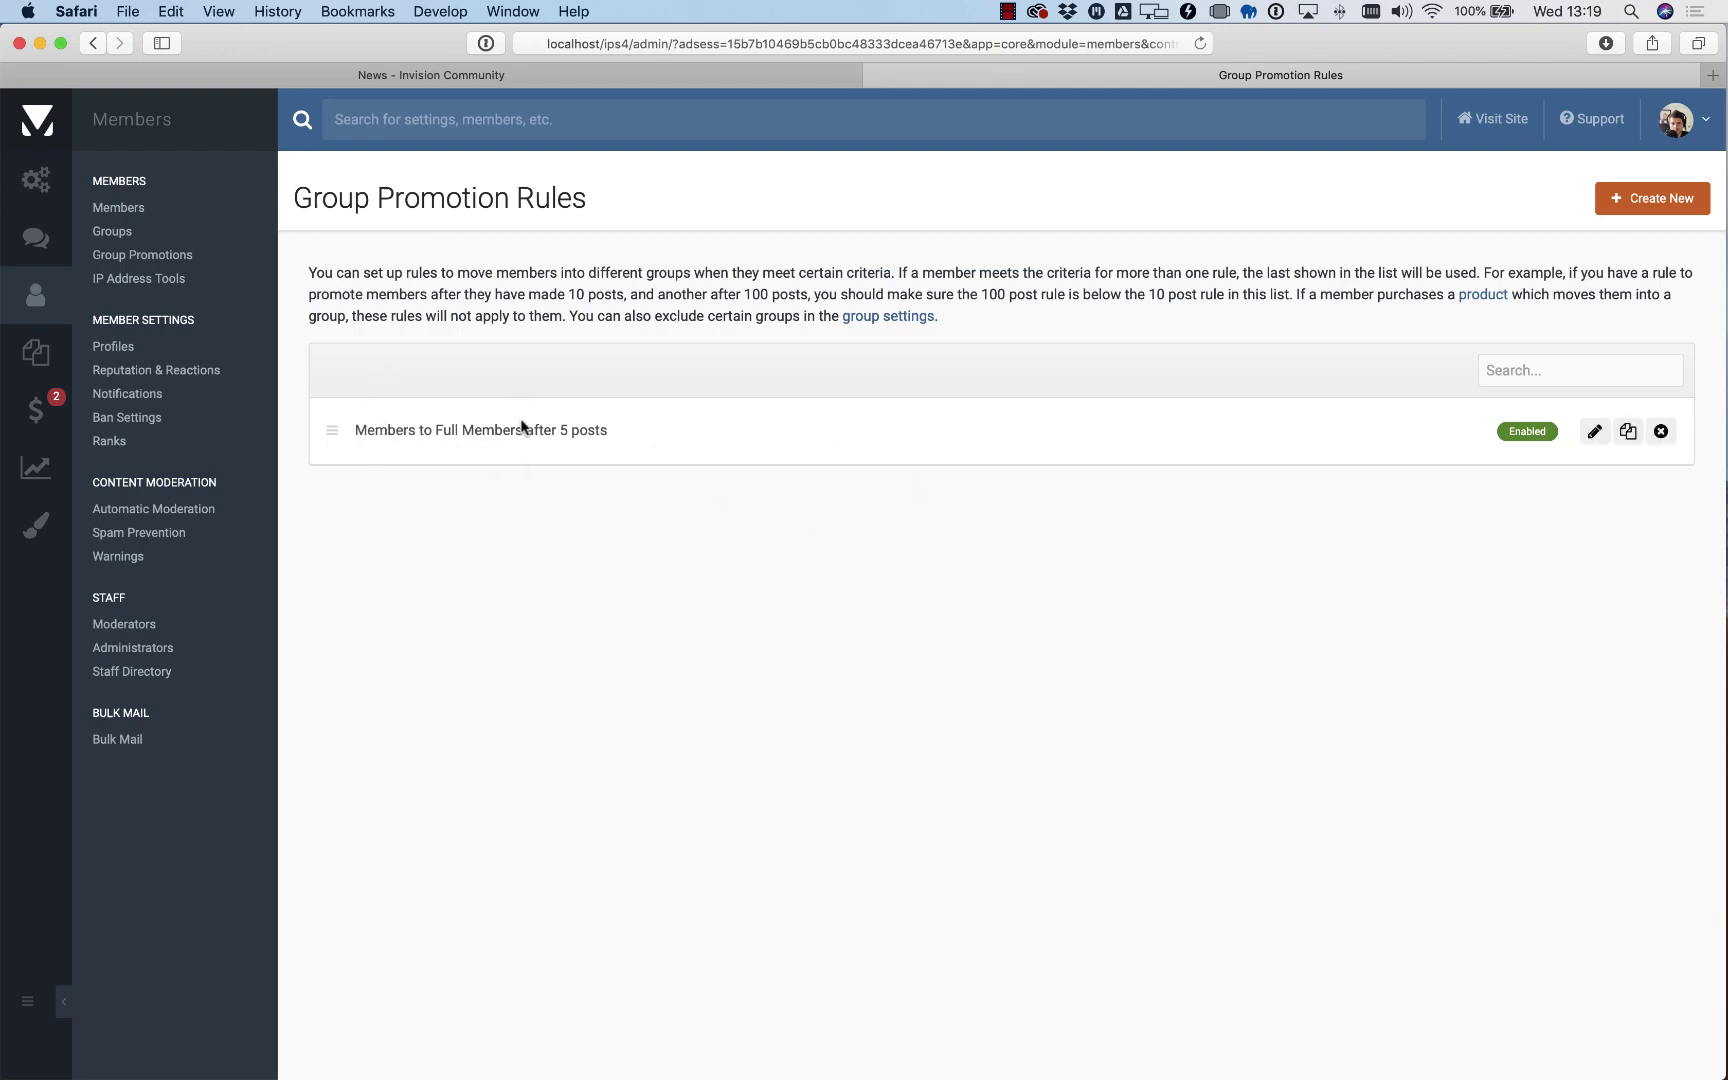
left_click(1596, 436)
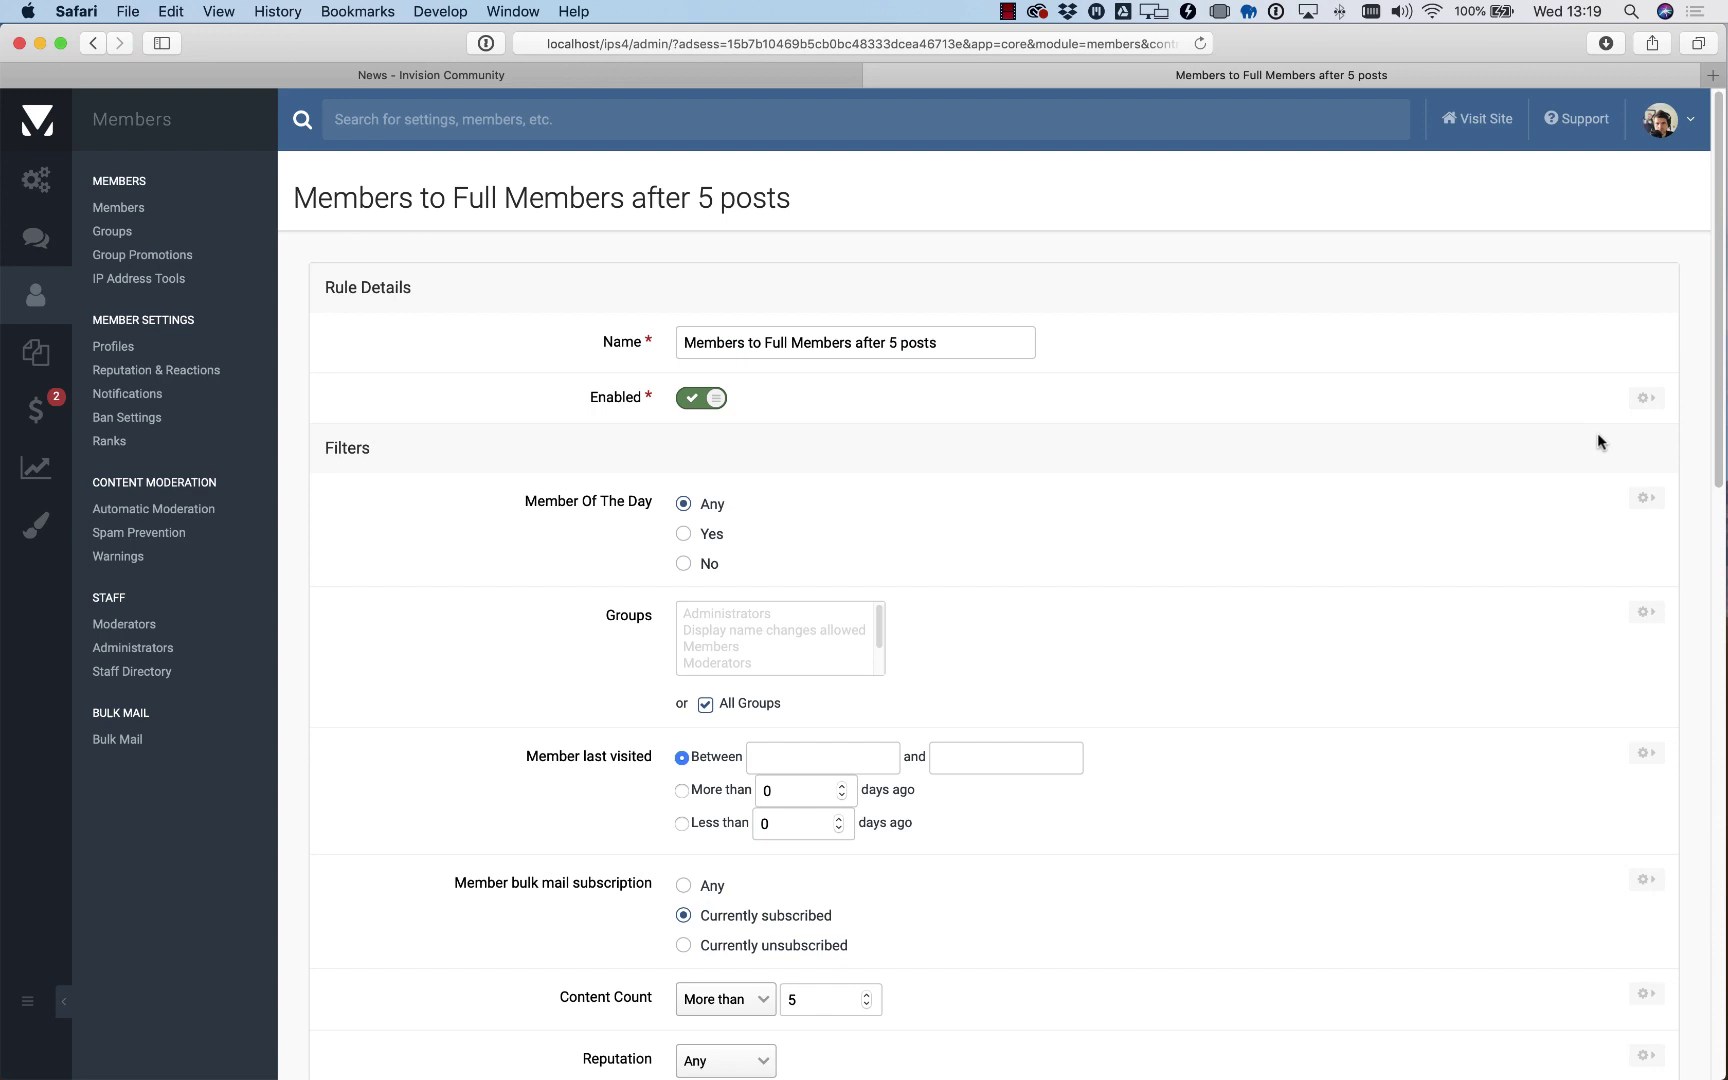
scroll(1280, 563, "down", 5)
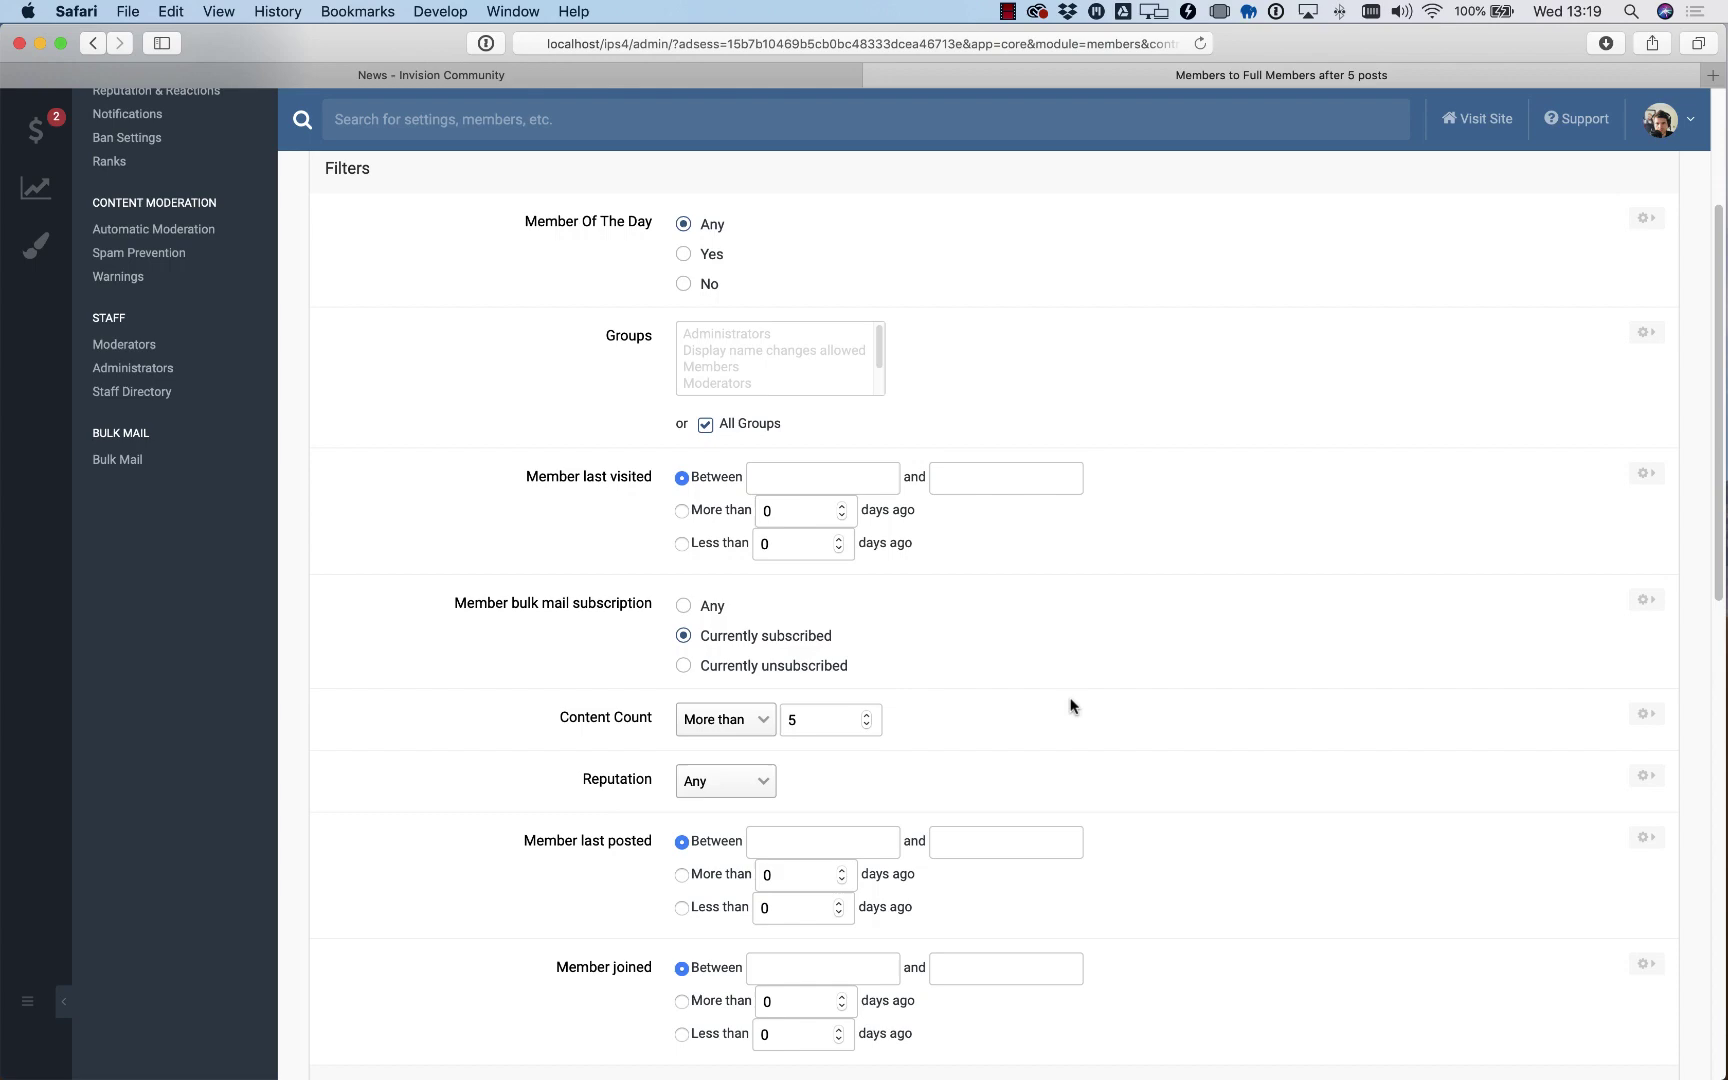
scroll(1089, 695, "down", 10)
scroll(1089, 694, "up", 15)
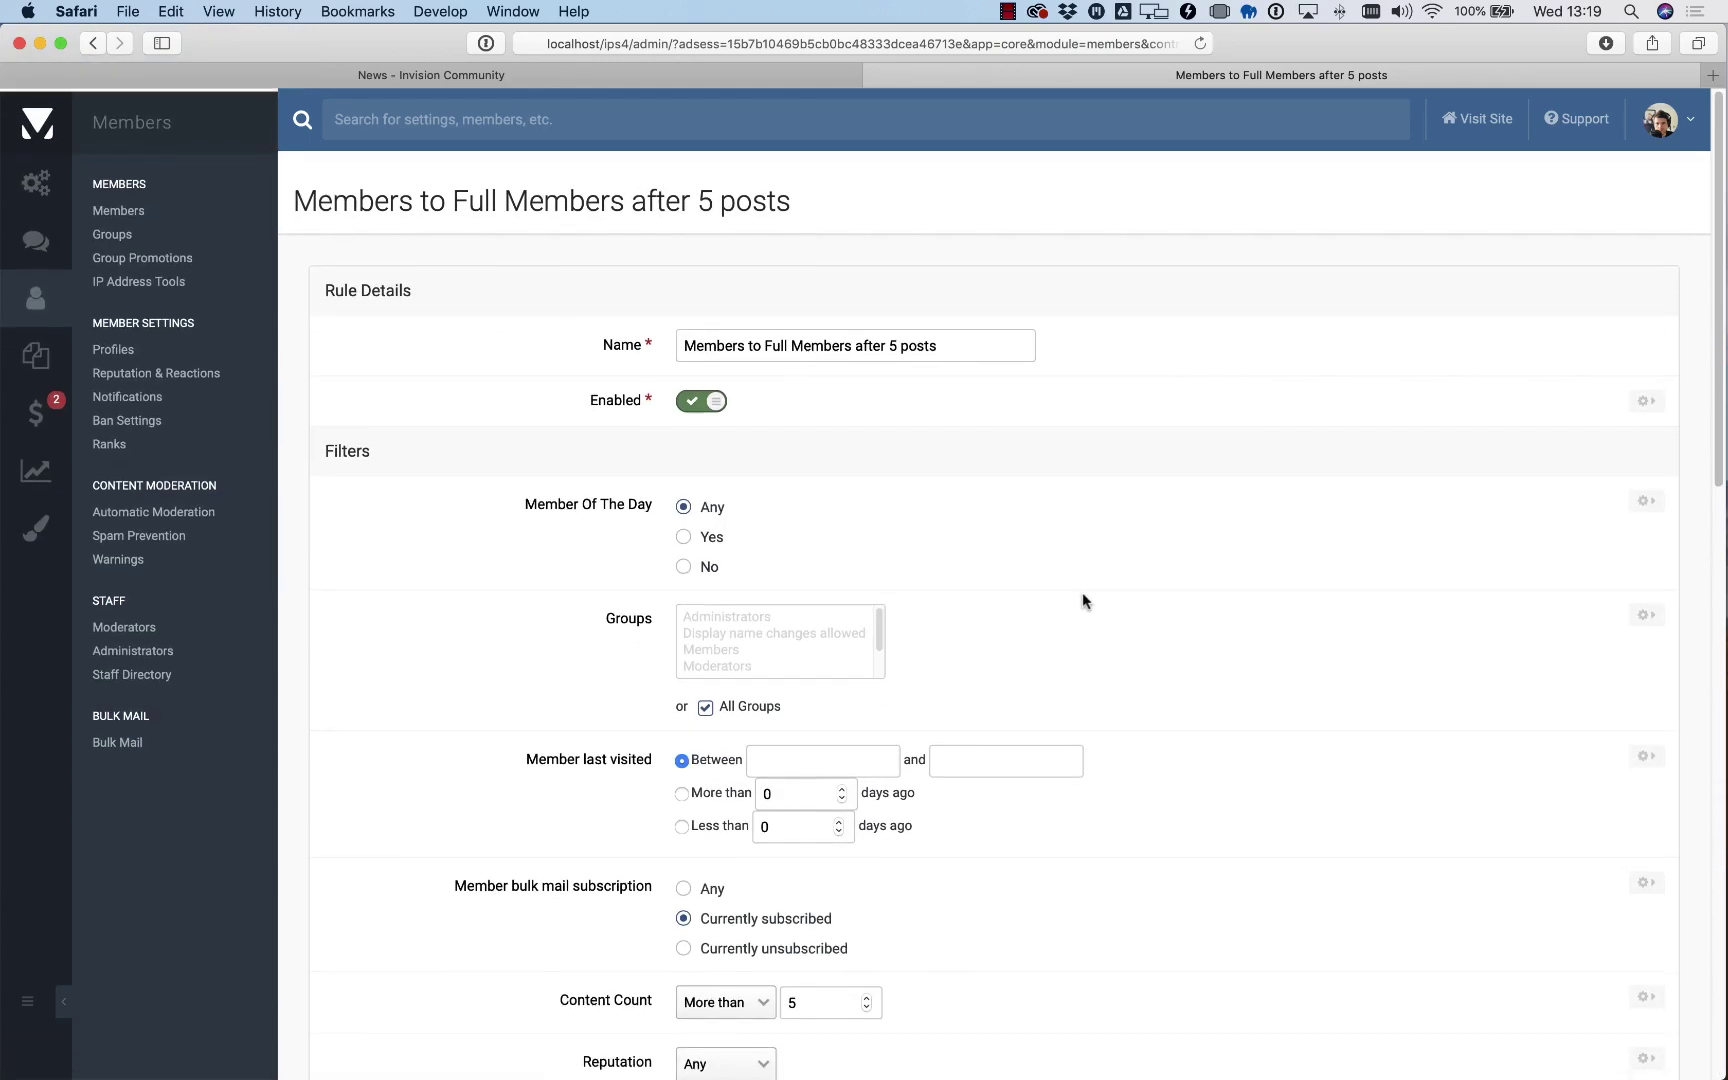
left_click(130, 257)
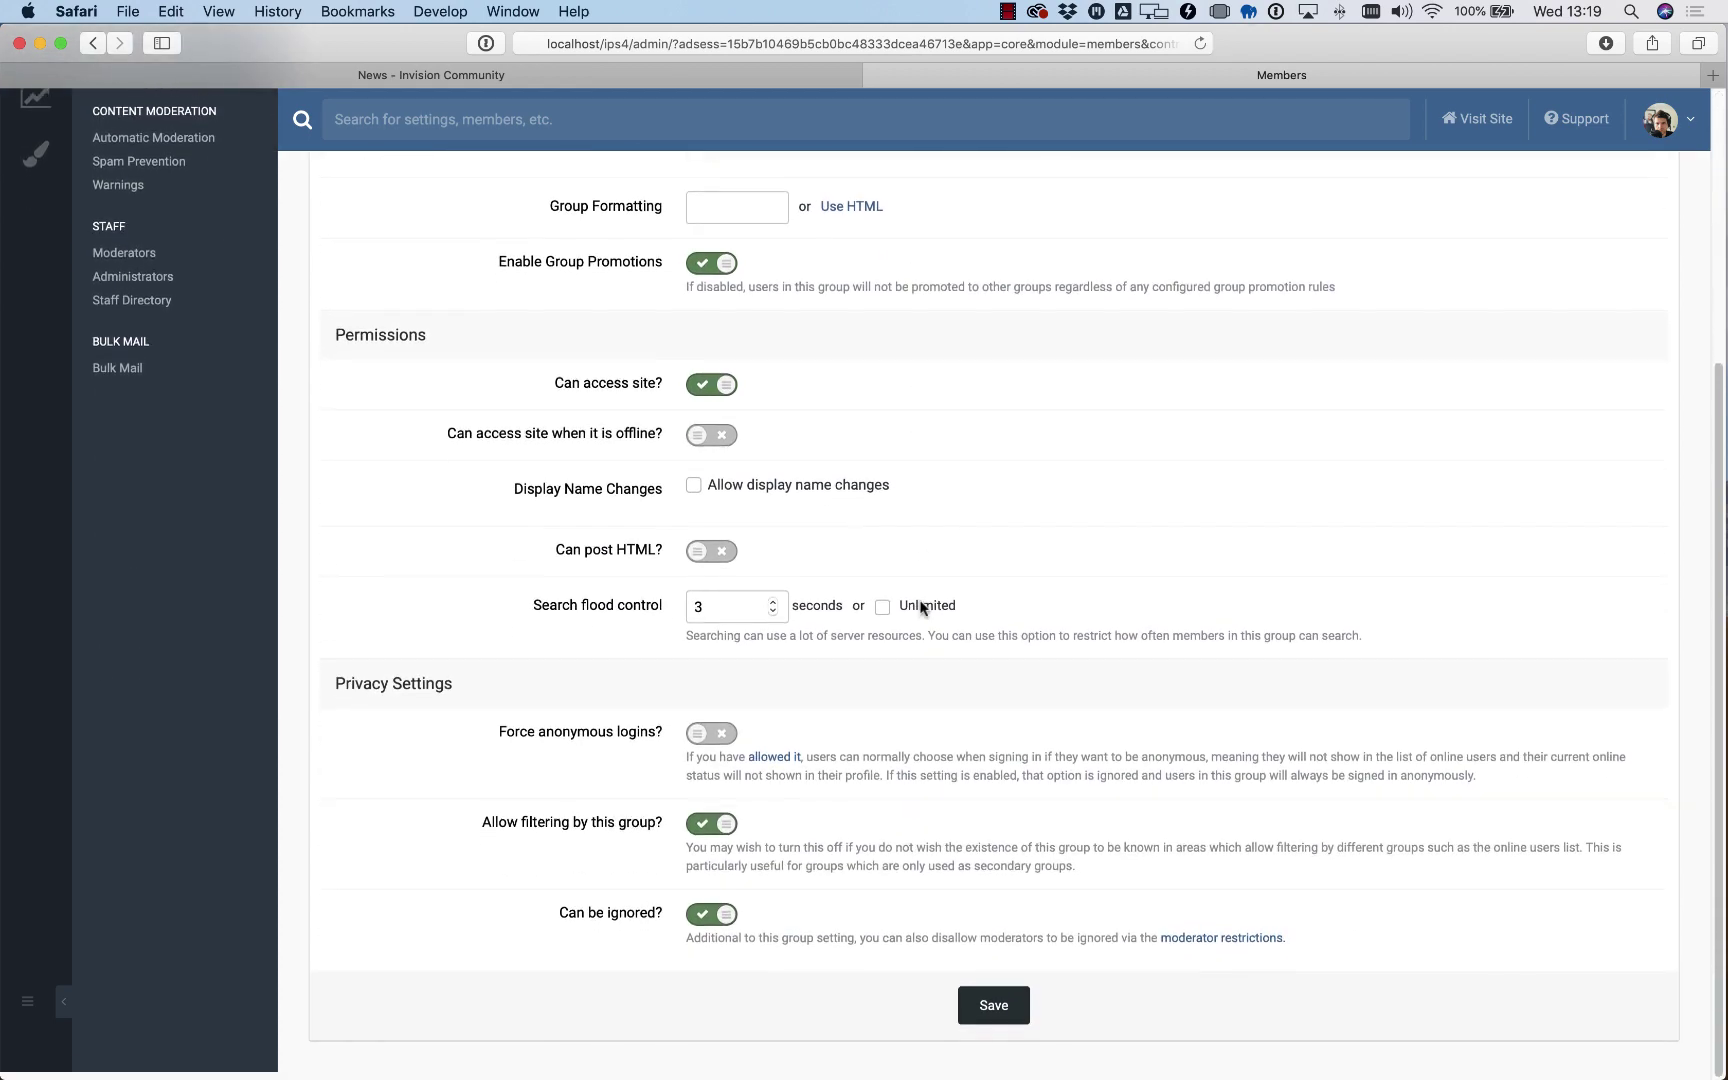
Step: On the Members group's Content tab, replace unlimited daily posting with 10 items per day
scroll(900, 635, "up", 5)
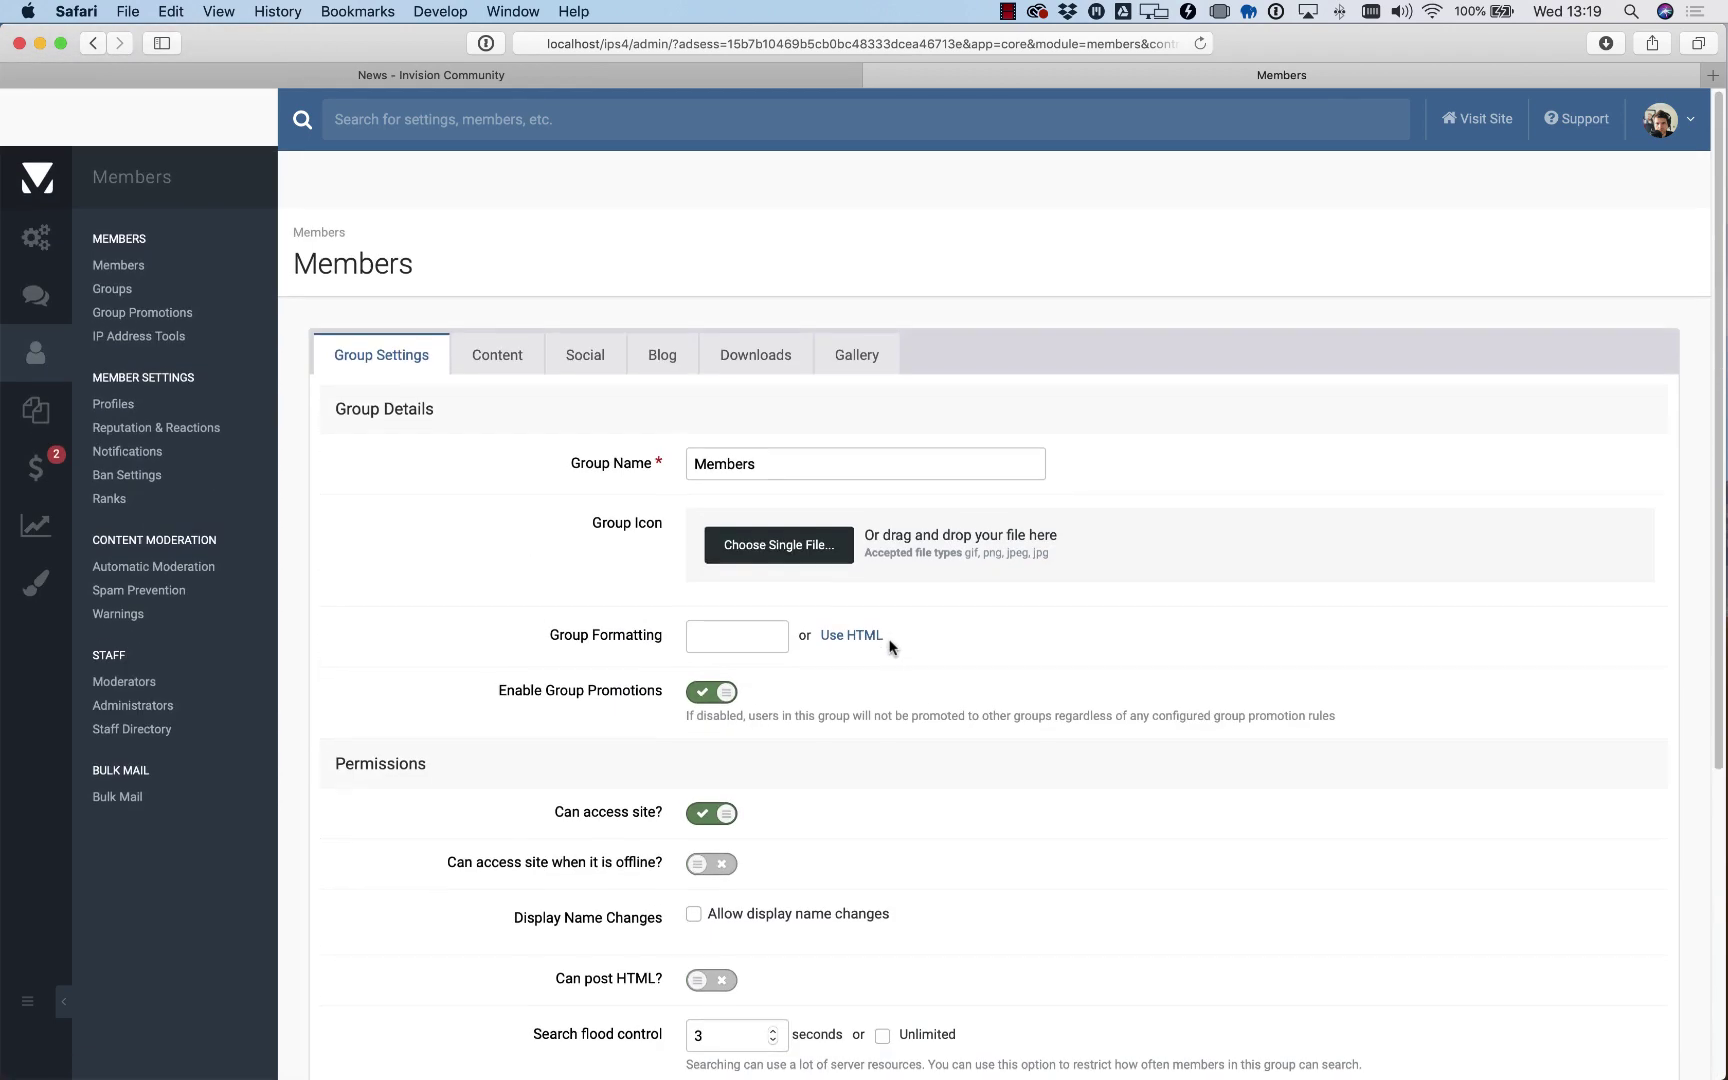
left_click(521, 311)
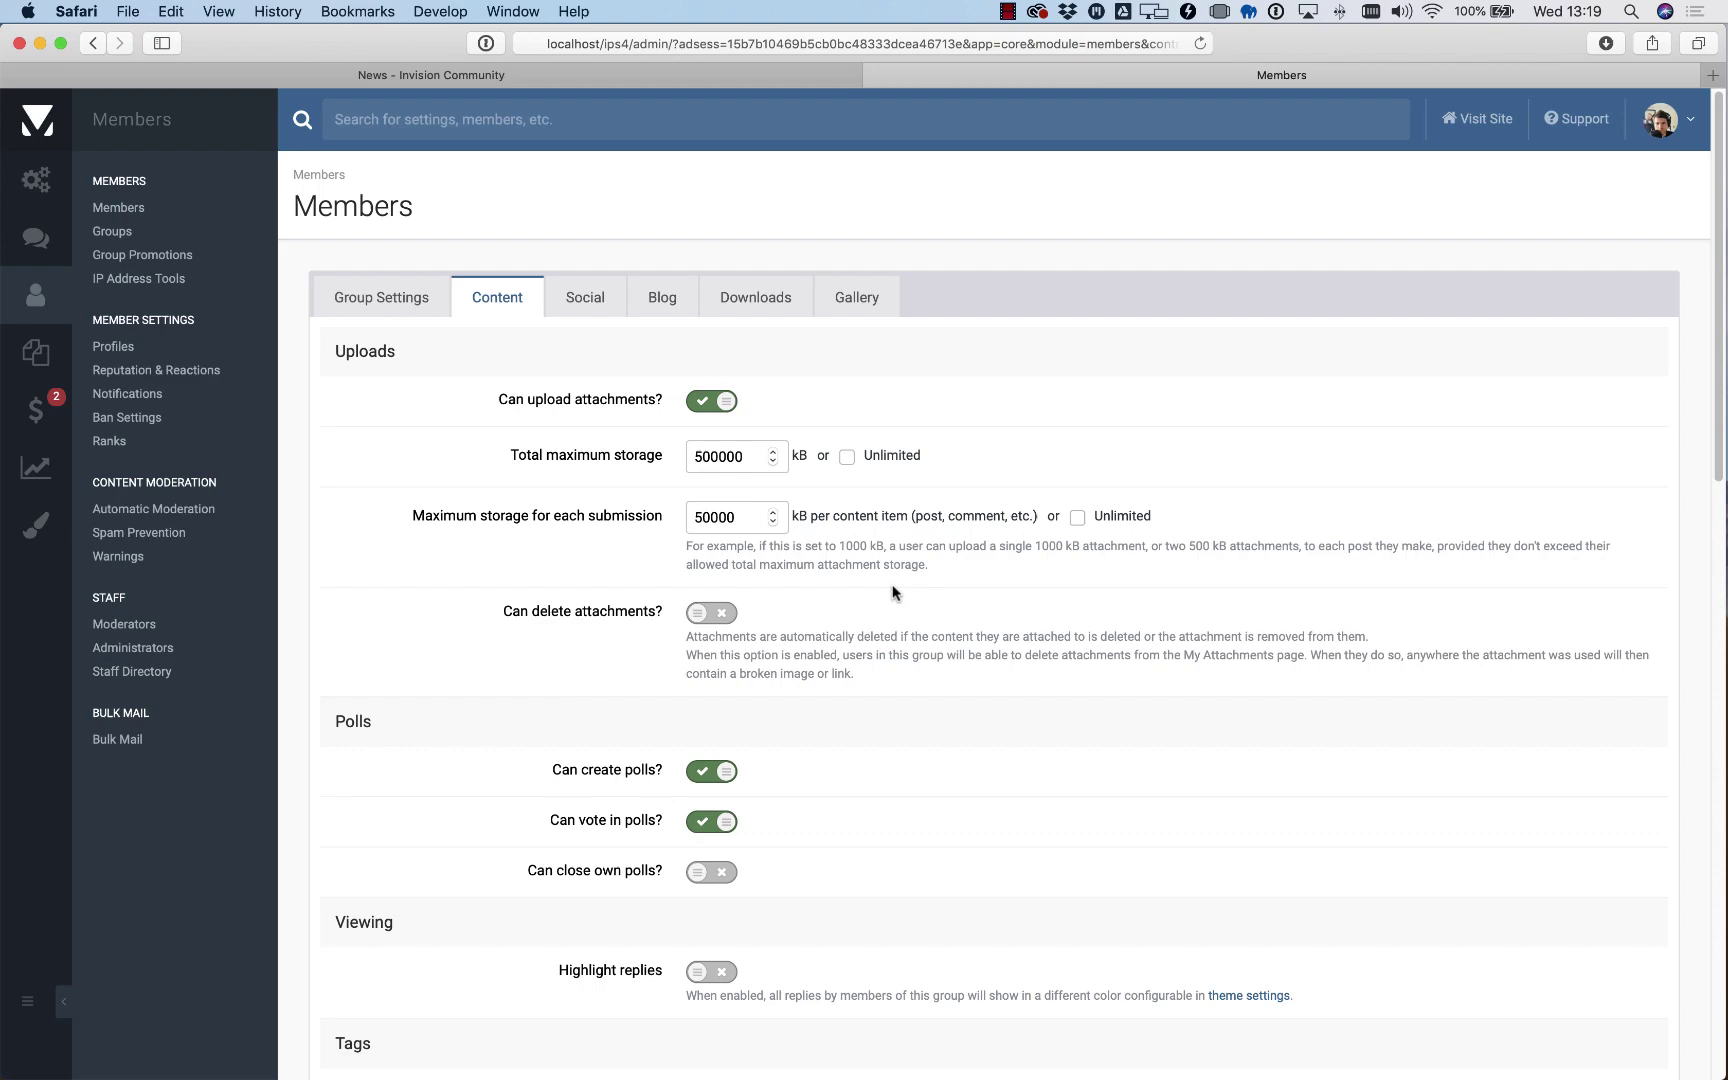
scroll(893, 592, "down", 10)
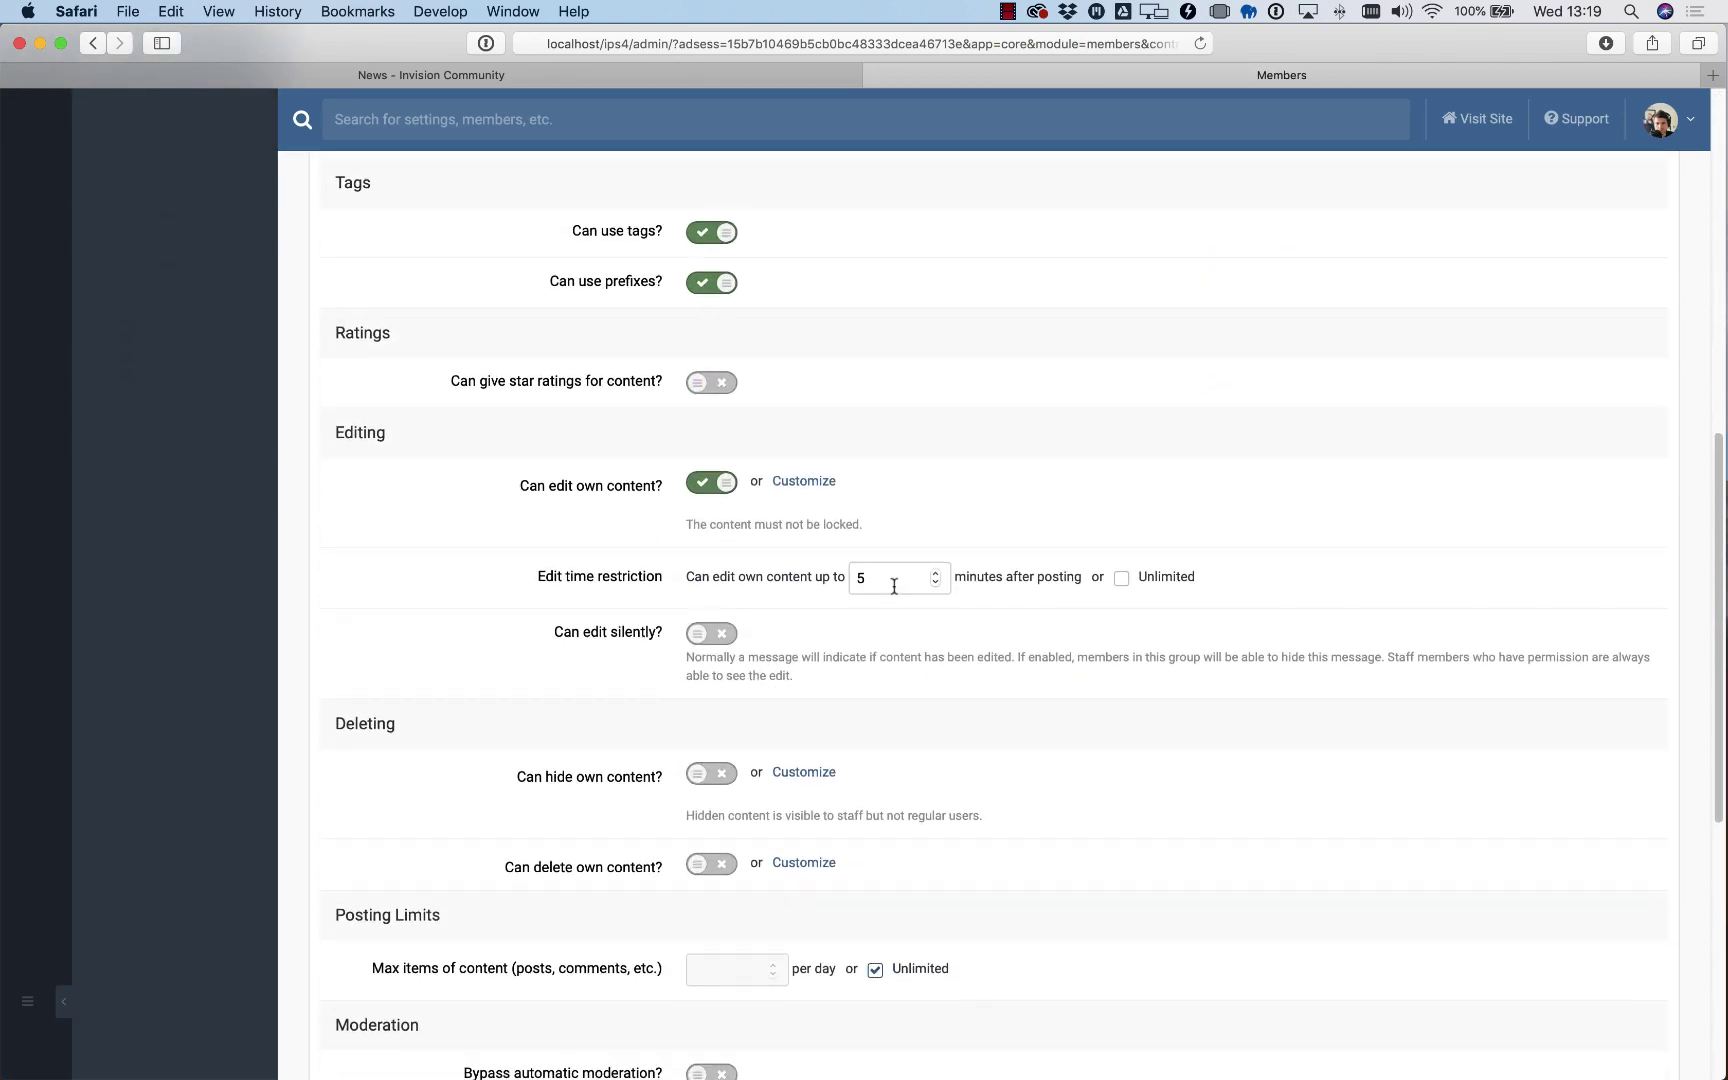
scroll(894, 586, "down", 2)
scroll(893, 558, "down", 1)
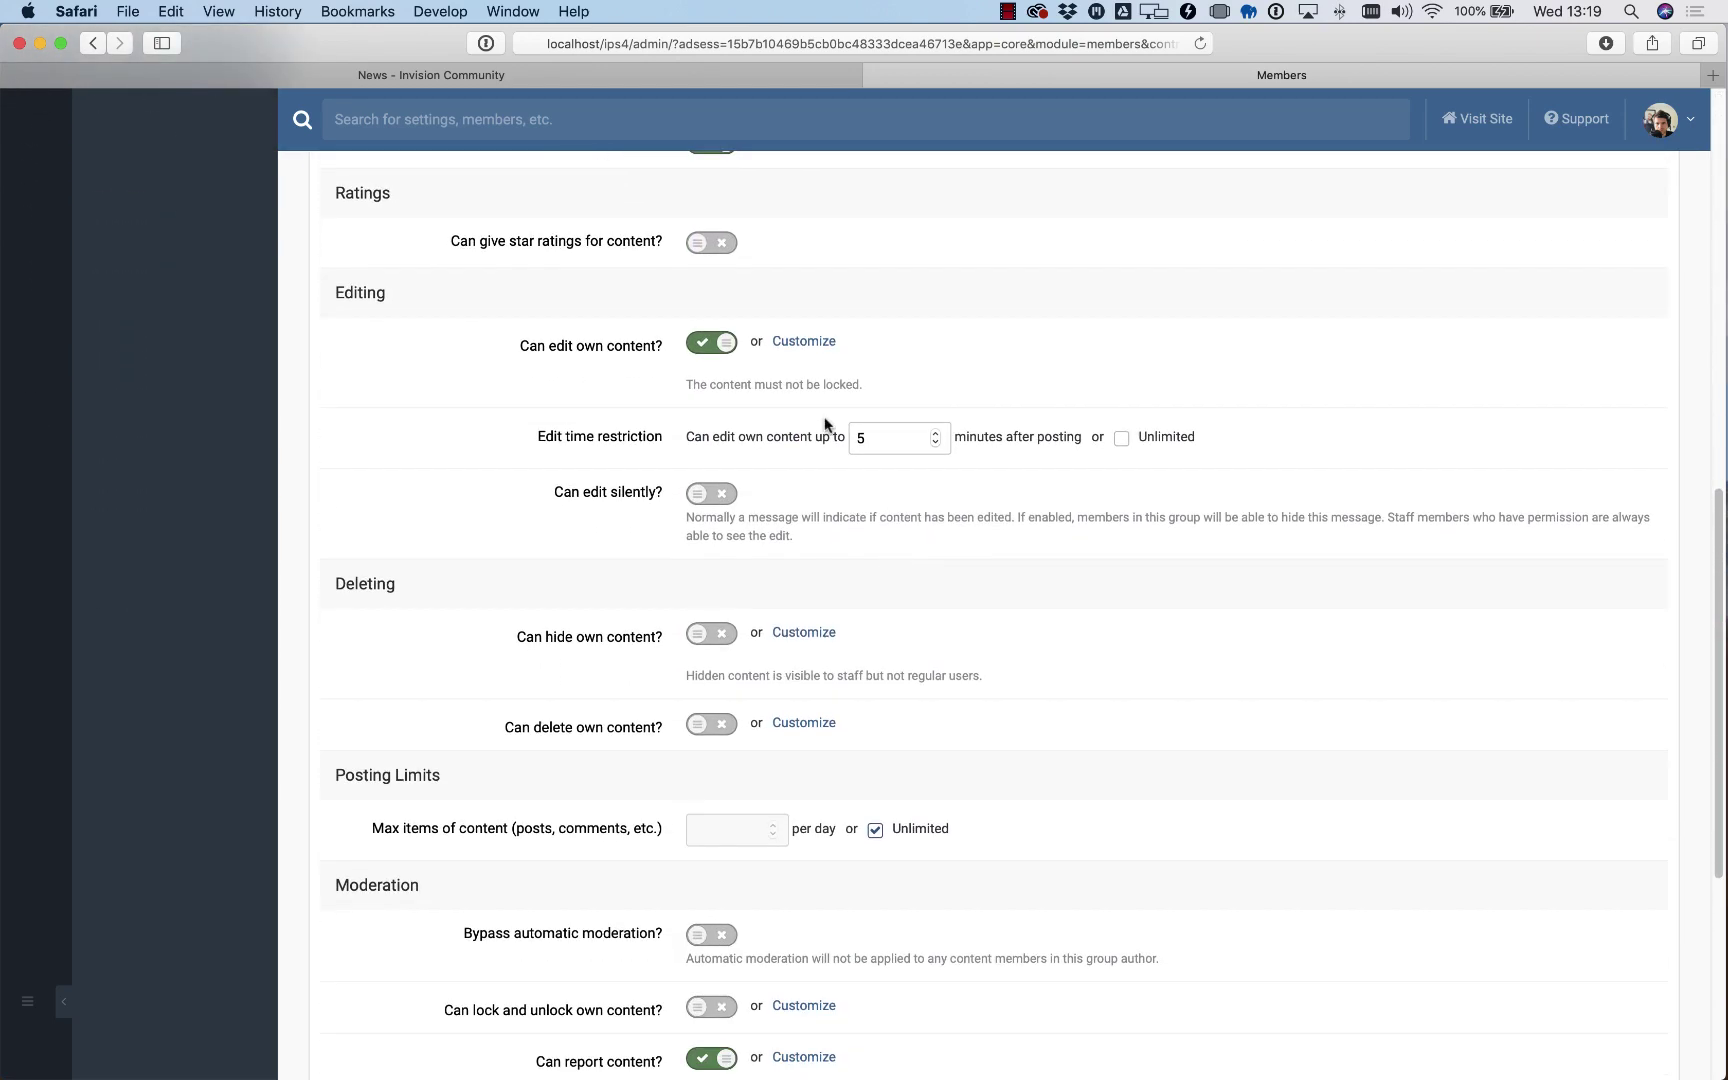
scroll(870, 570, "down", 4)
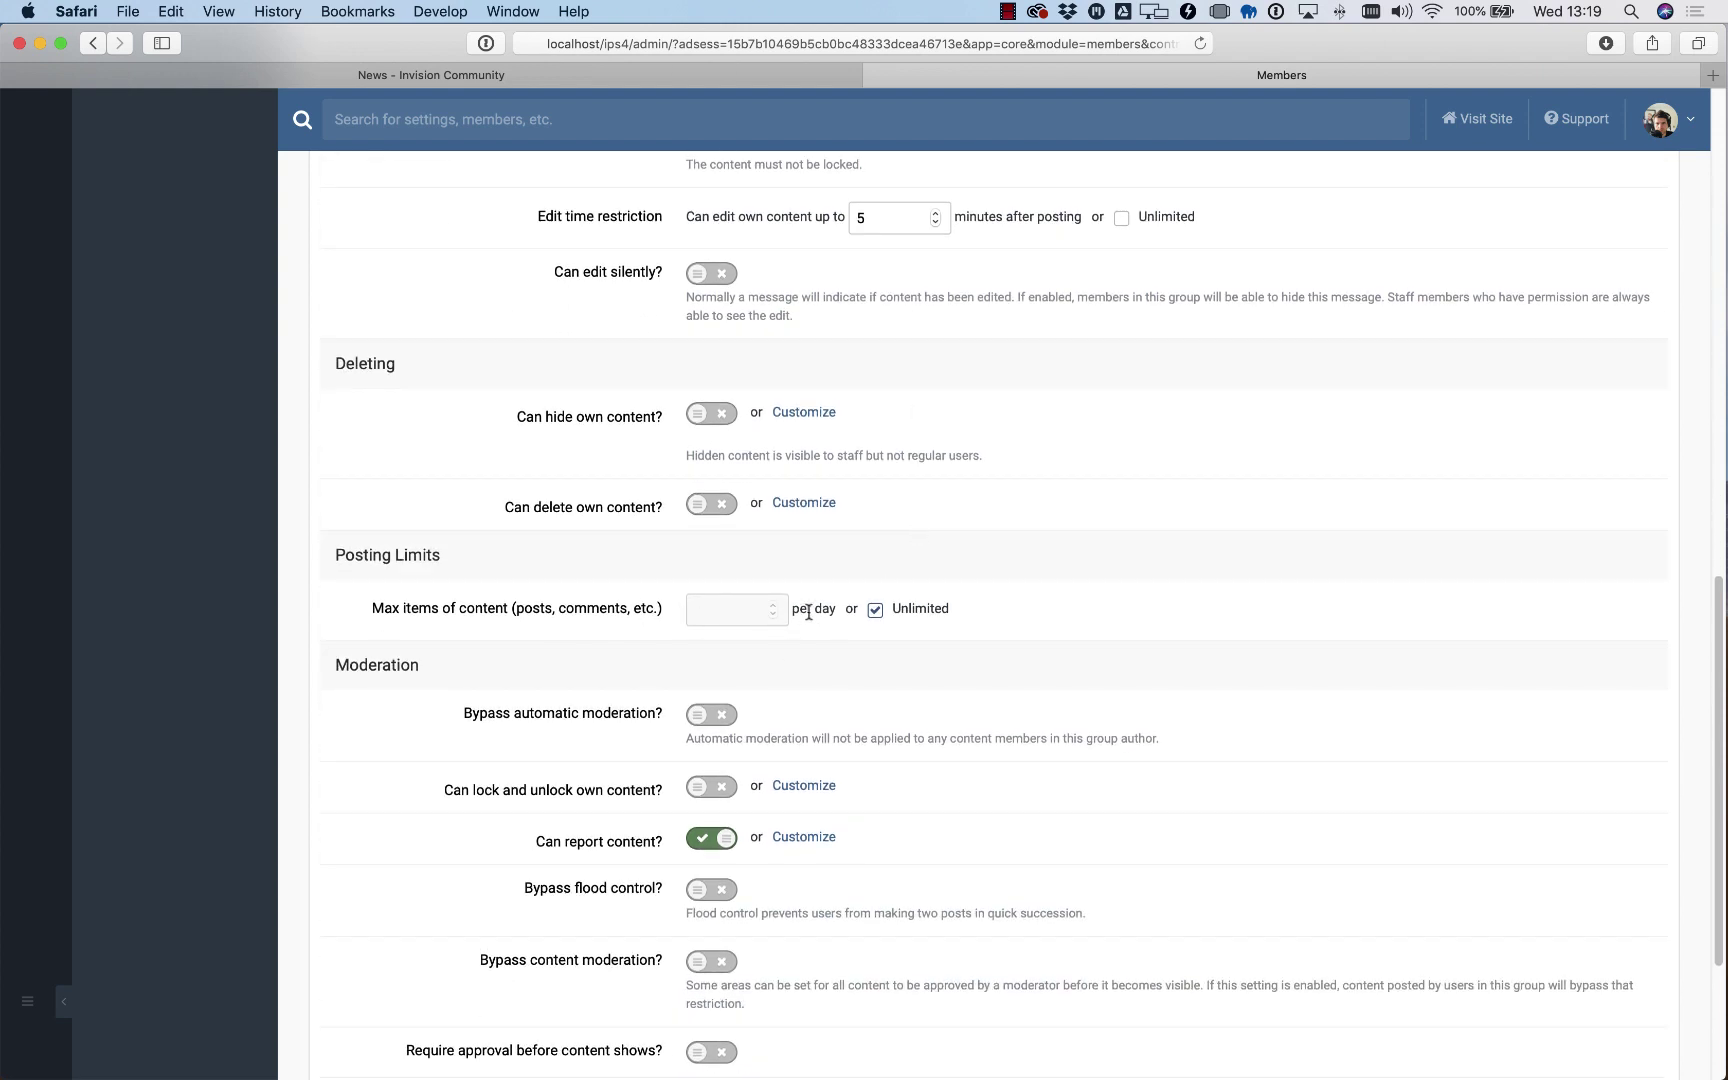
left_click(875, 609)
left_click(748, 624)
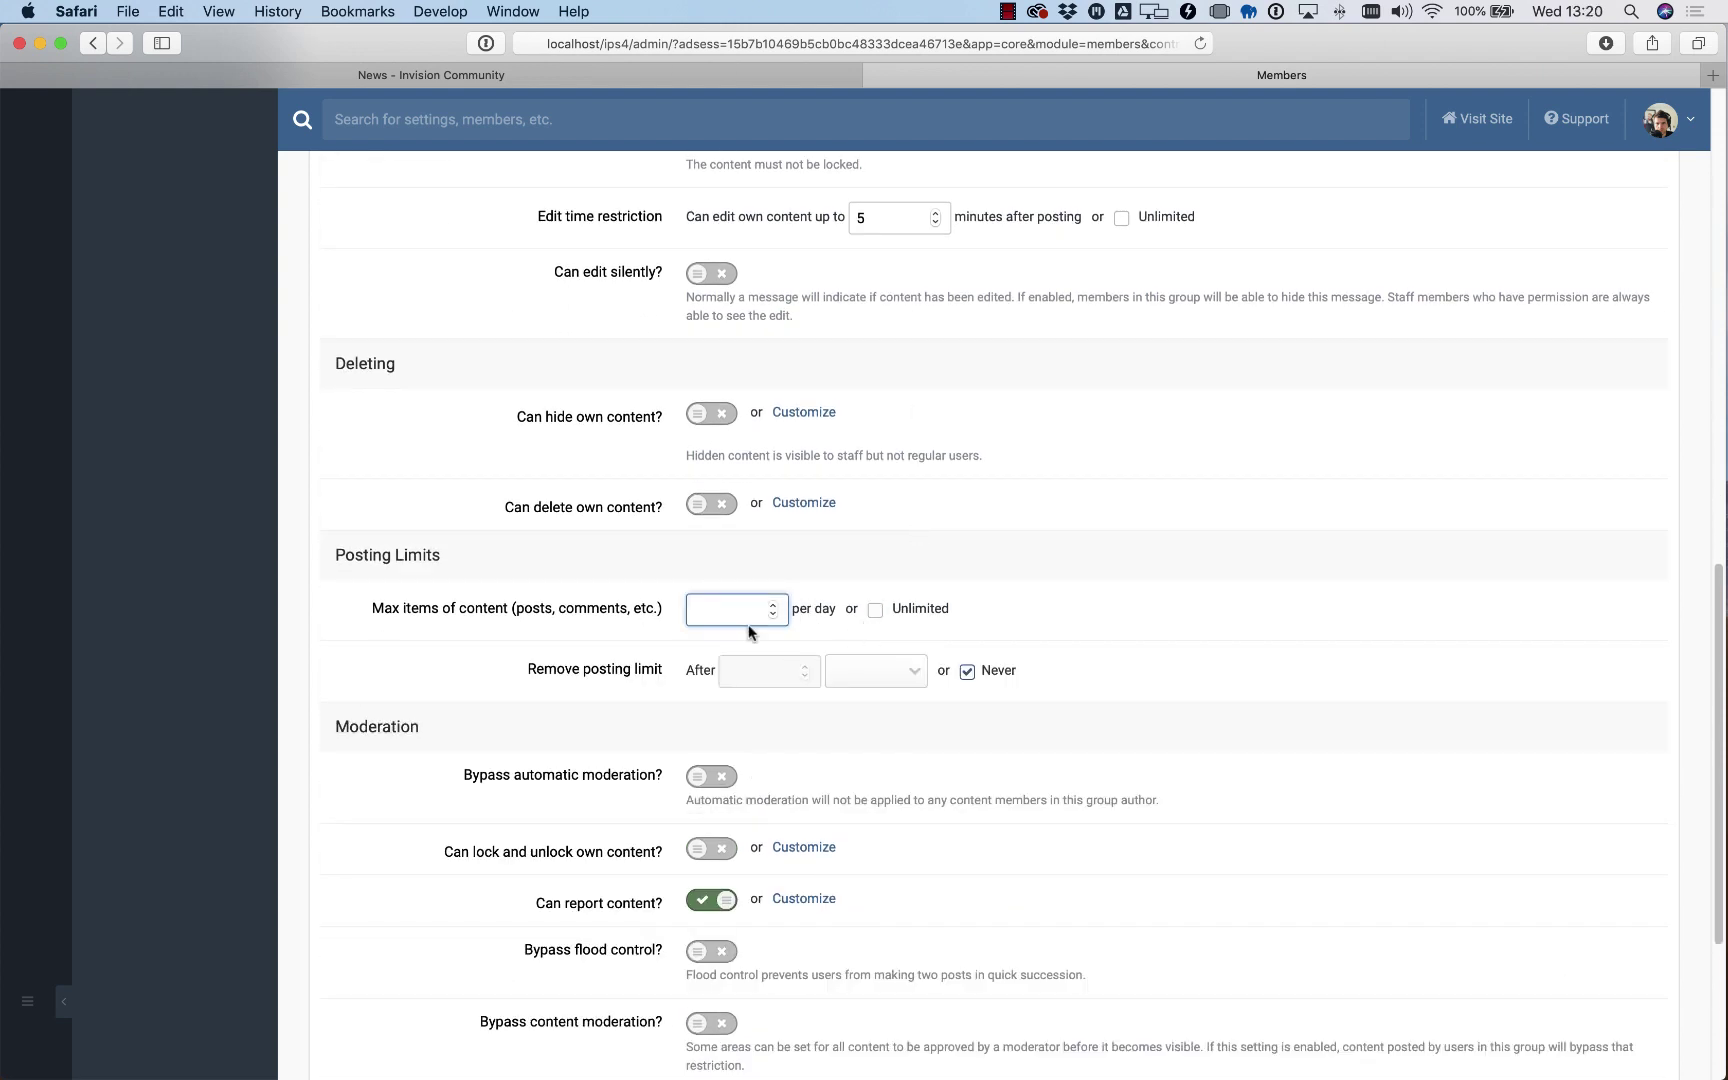
type("10")
scroll(1004, 589, "up", 20)
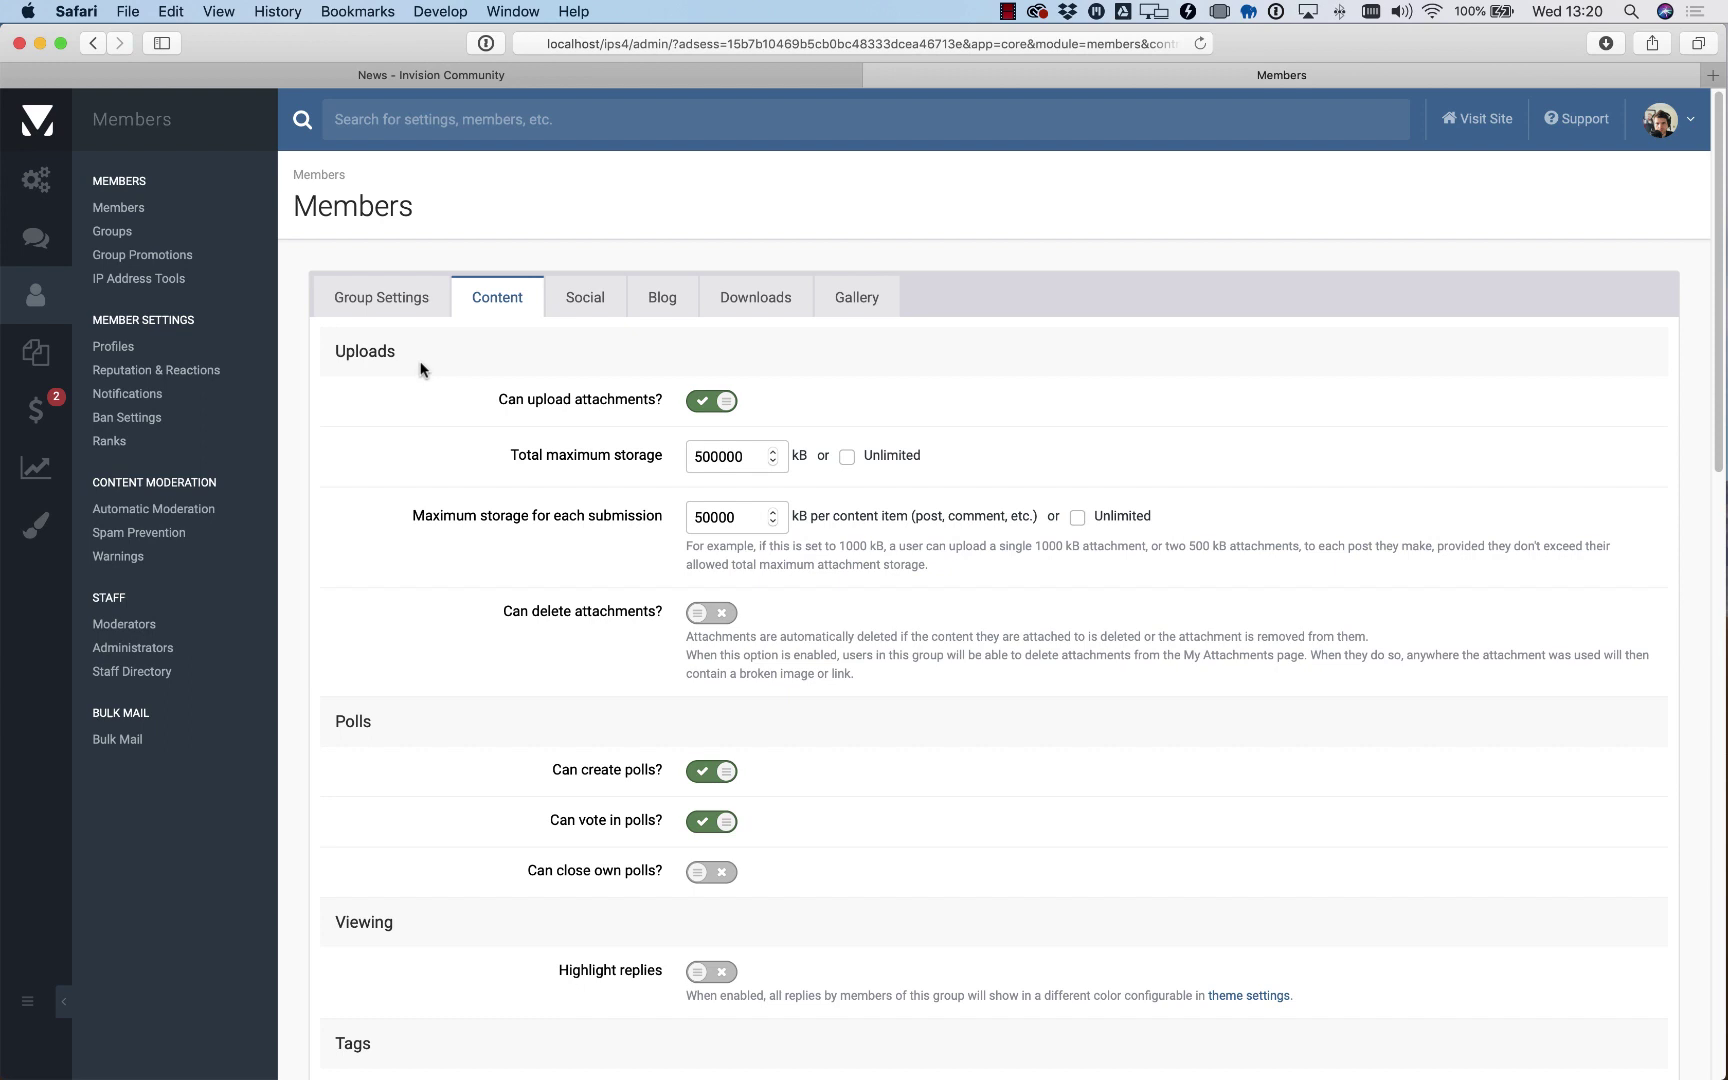
Step: Go to the Admin CP Dashboard showing the weekly Registrations chart
mouse_move(32, 192)
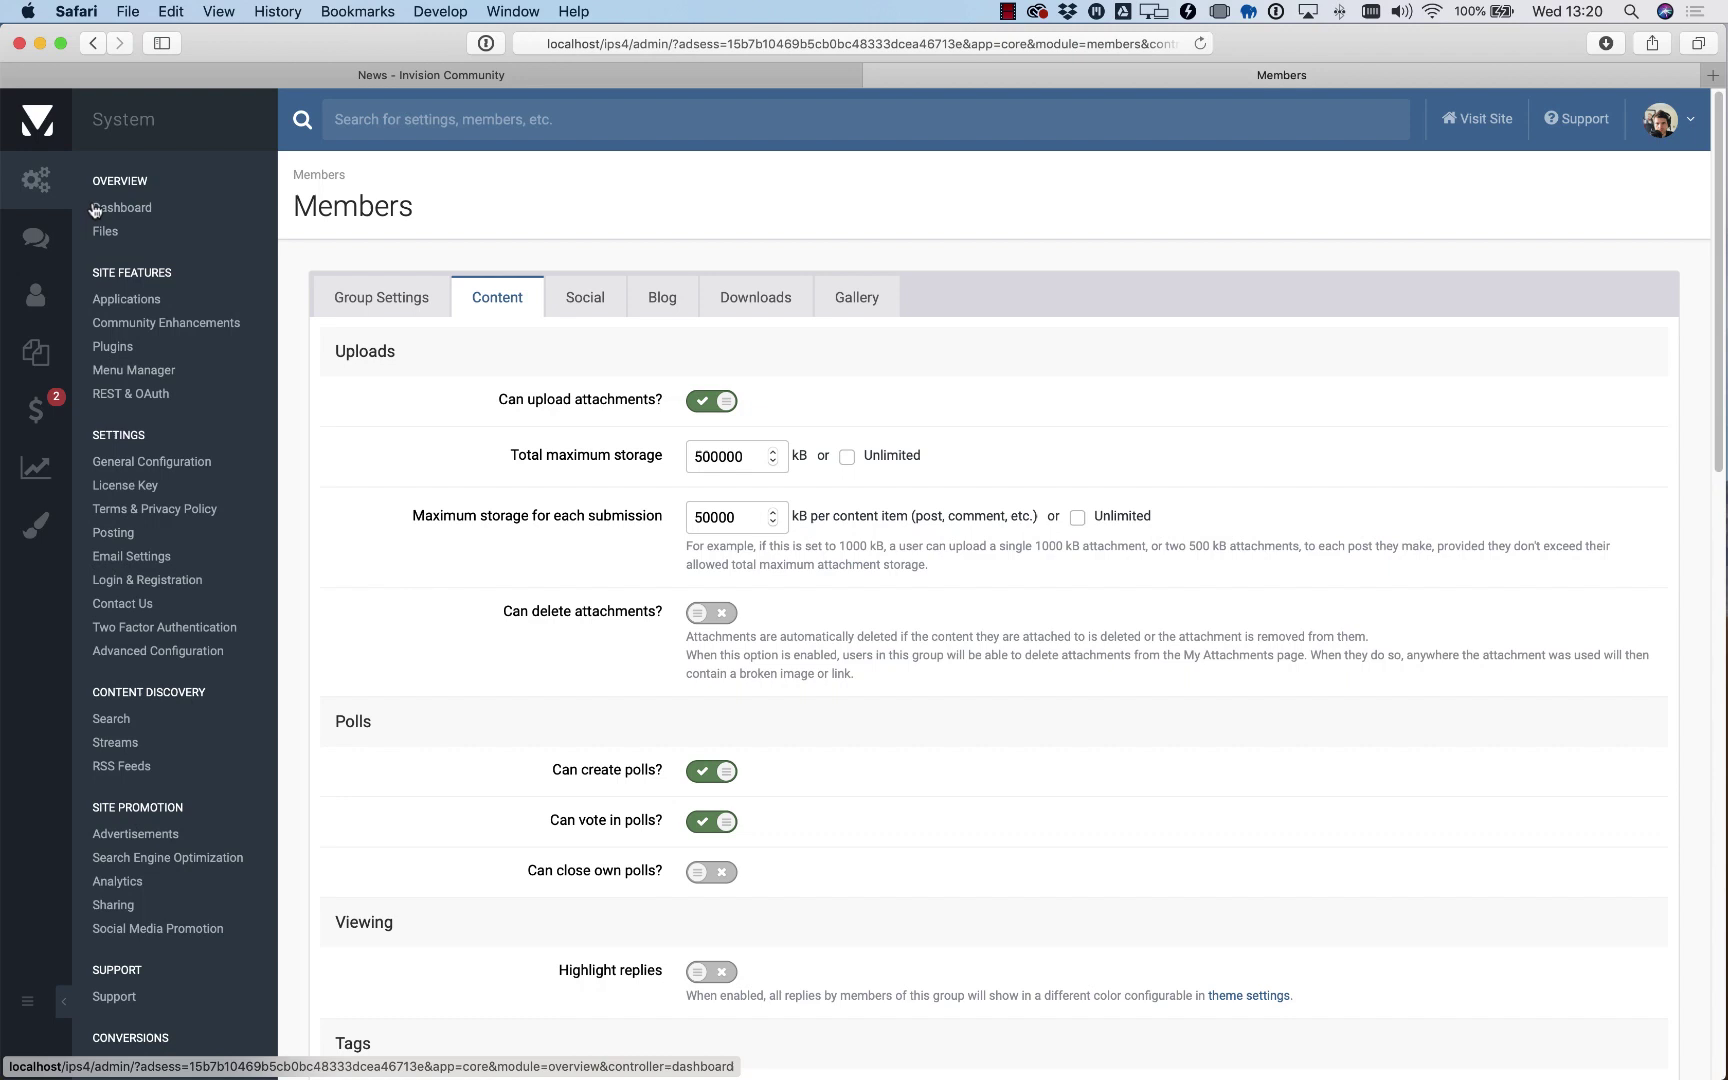
left_click(93, 209)
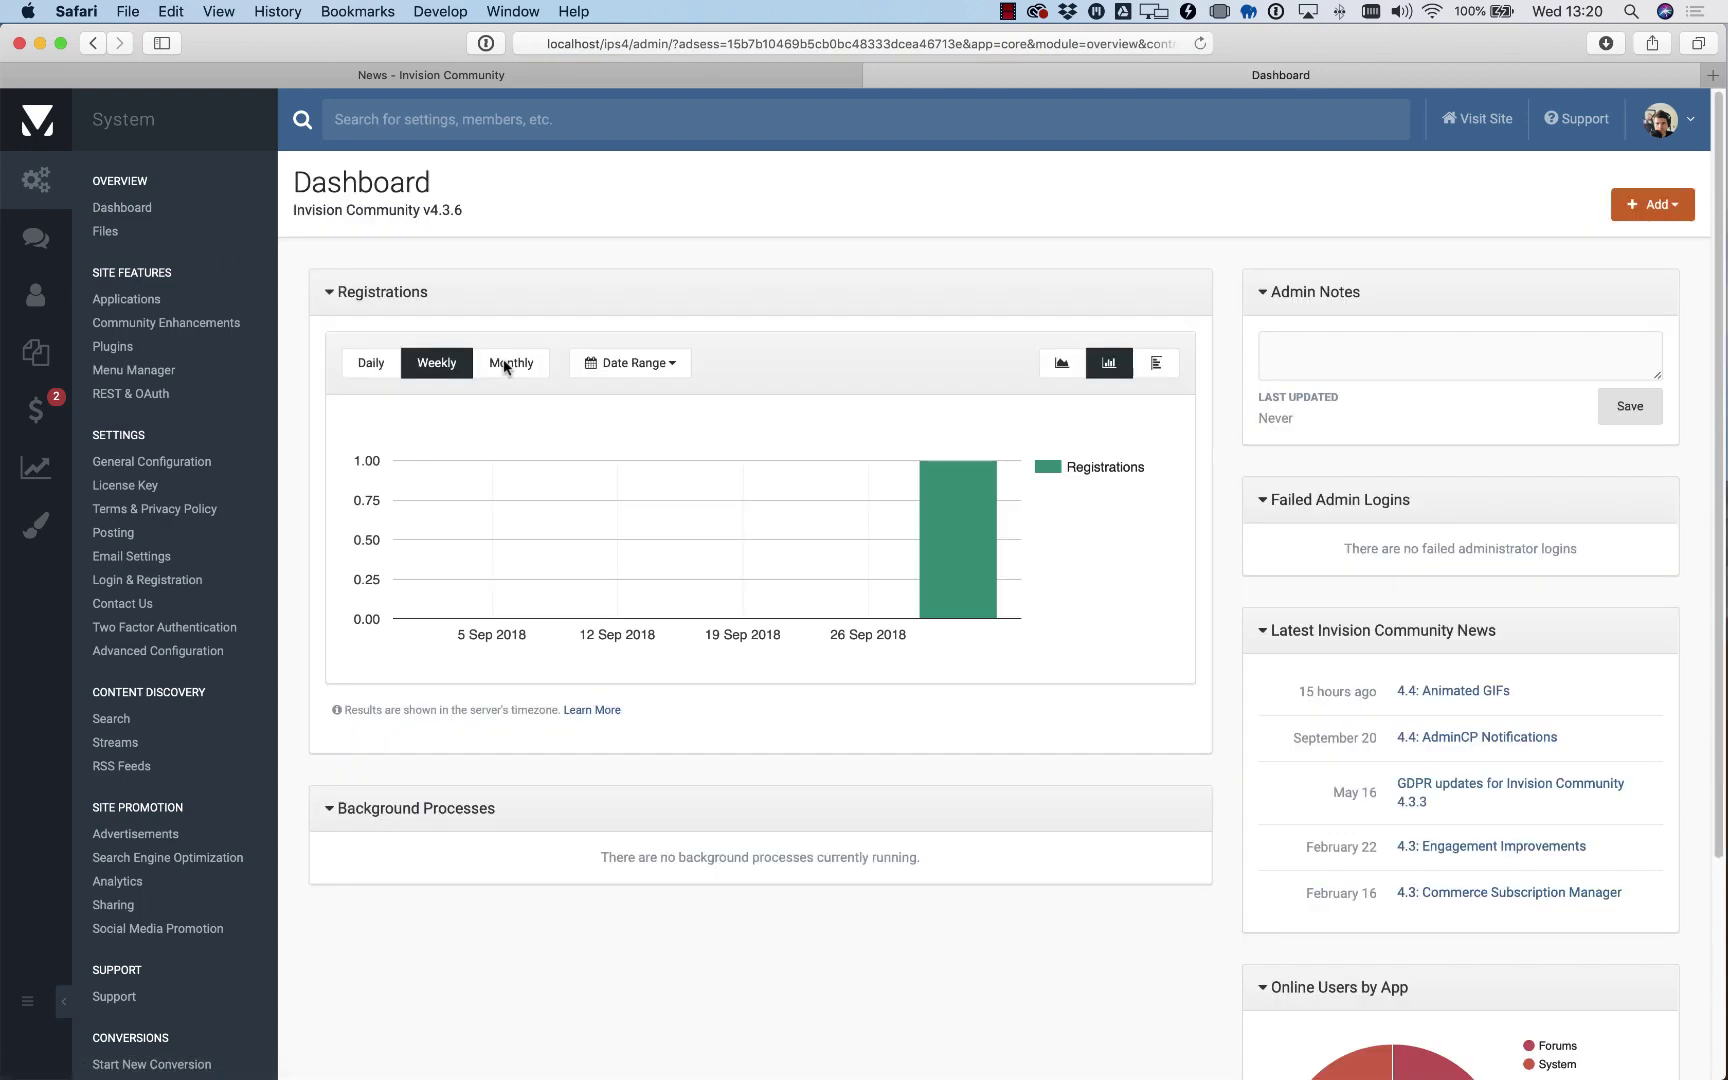